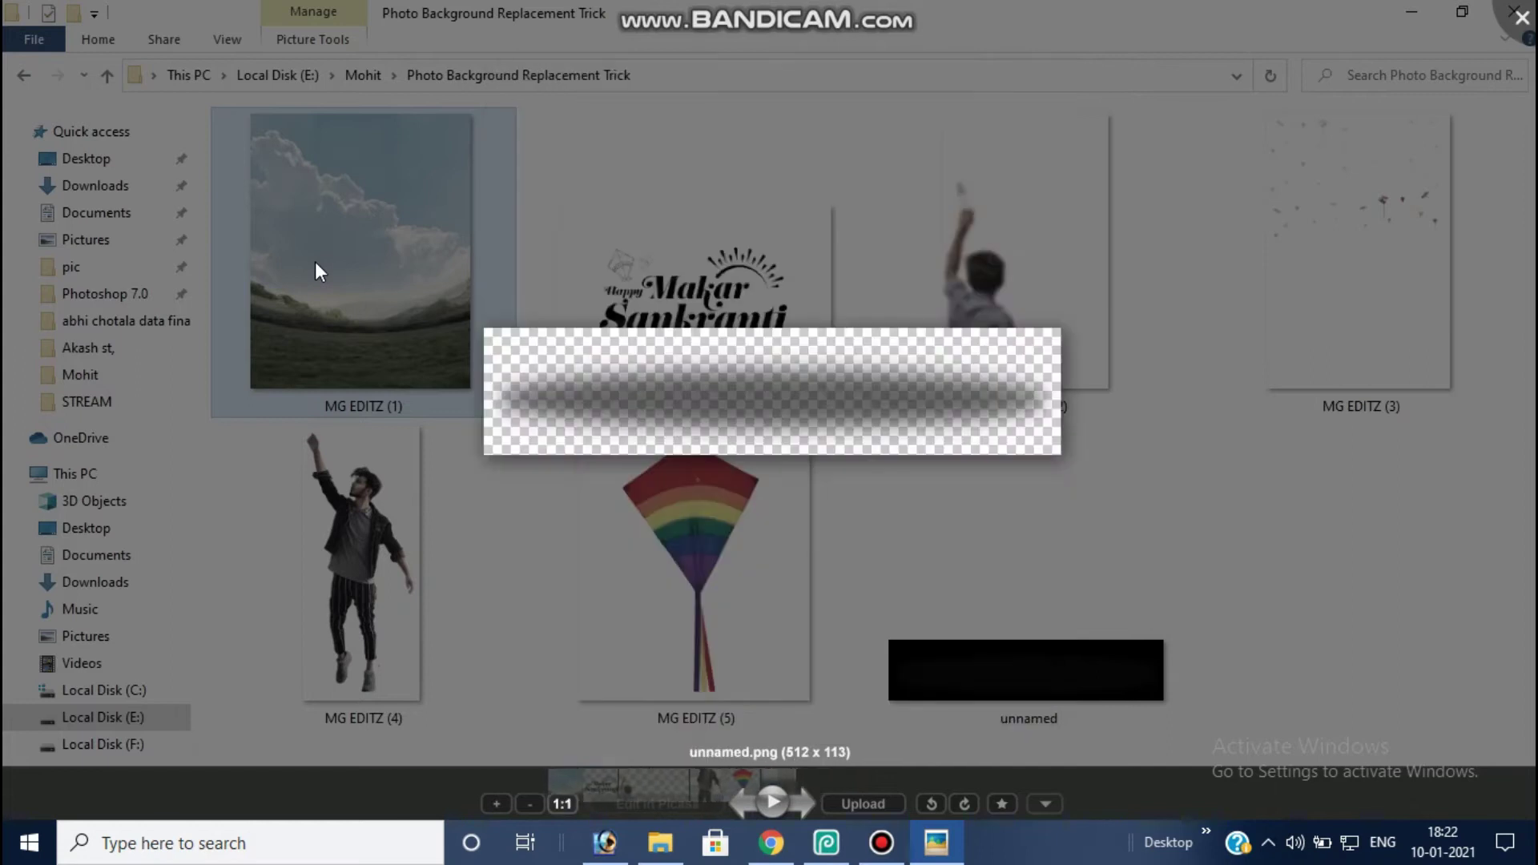
Step: Close the image preview and open the sky-and-field picture MG EDITZ (1).jpg in Photoshop
key(Escape)
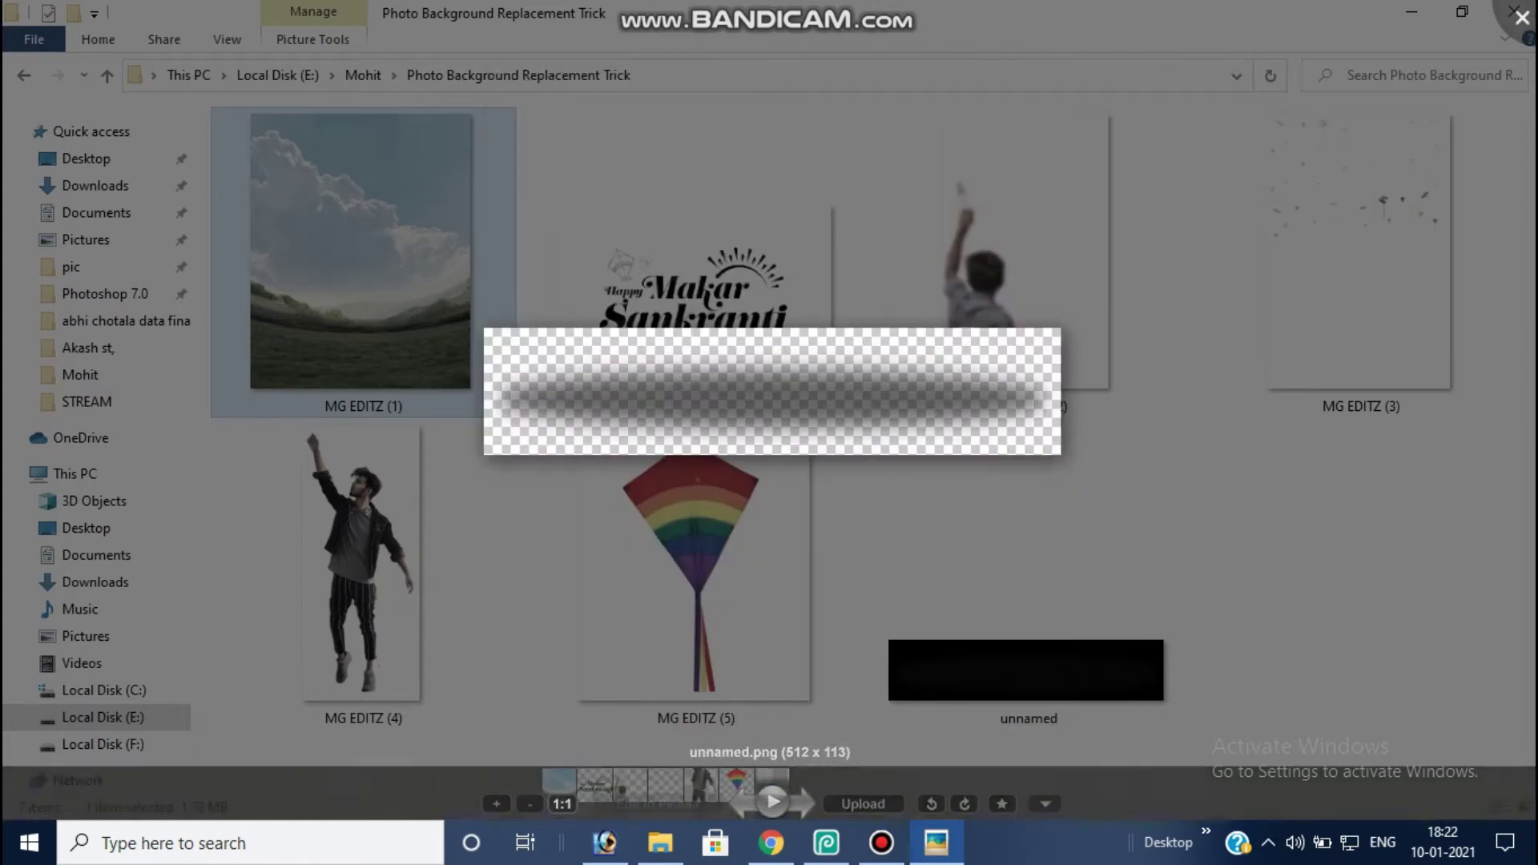
click(1343, 505)
drag(400, 265, 753, 366)
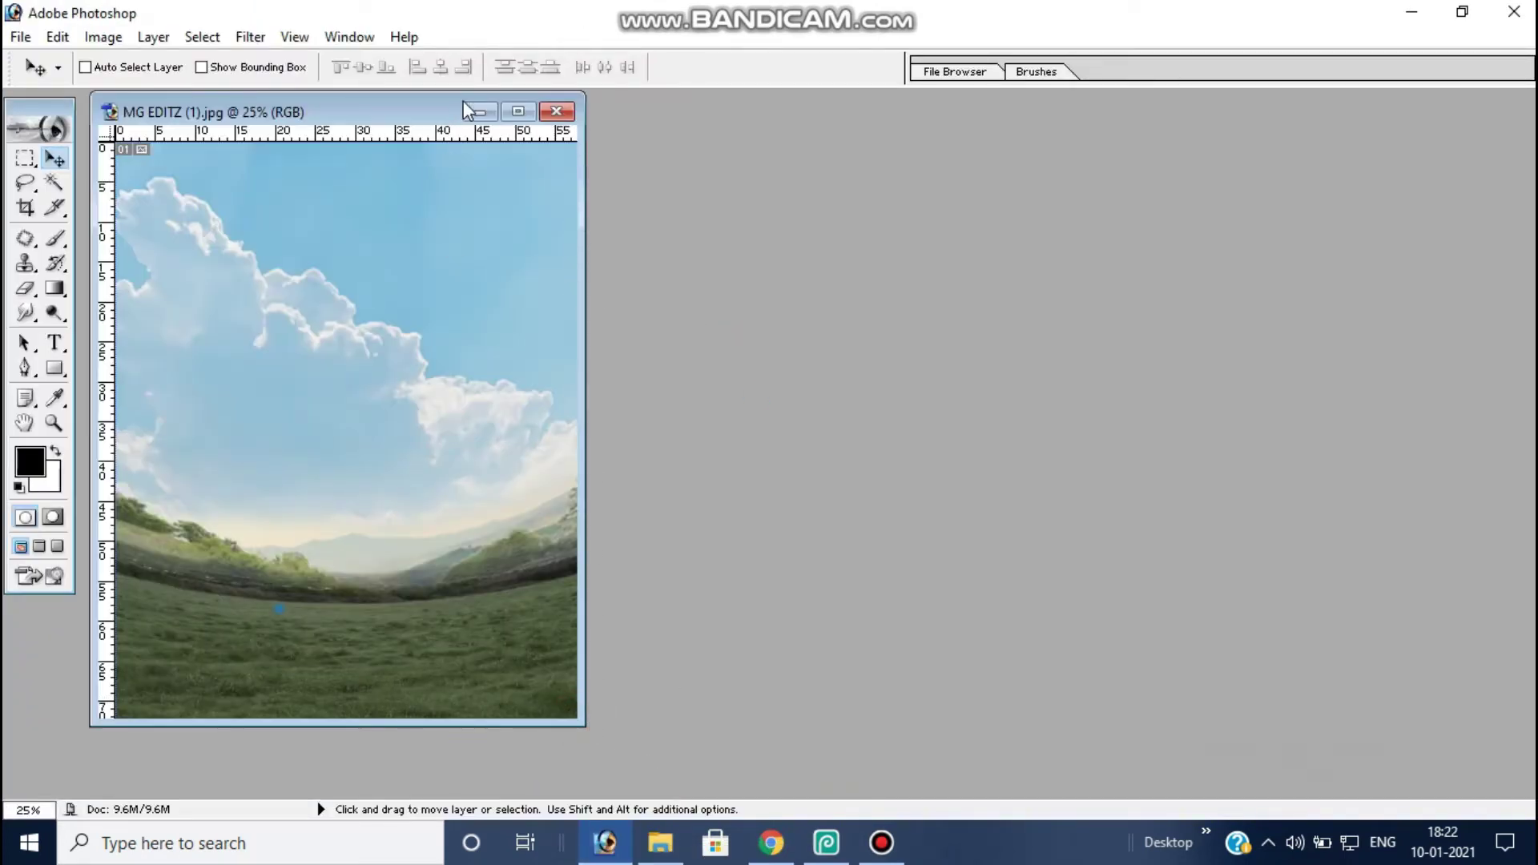
Step: Enlarge the document window, apply an overall contrast correction to the sky-and-field image, and clear the selection
drag(580, 724, 647, 787)
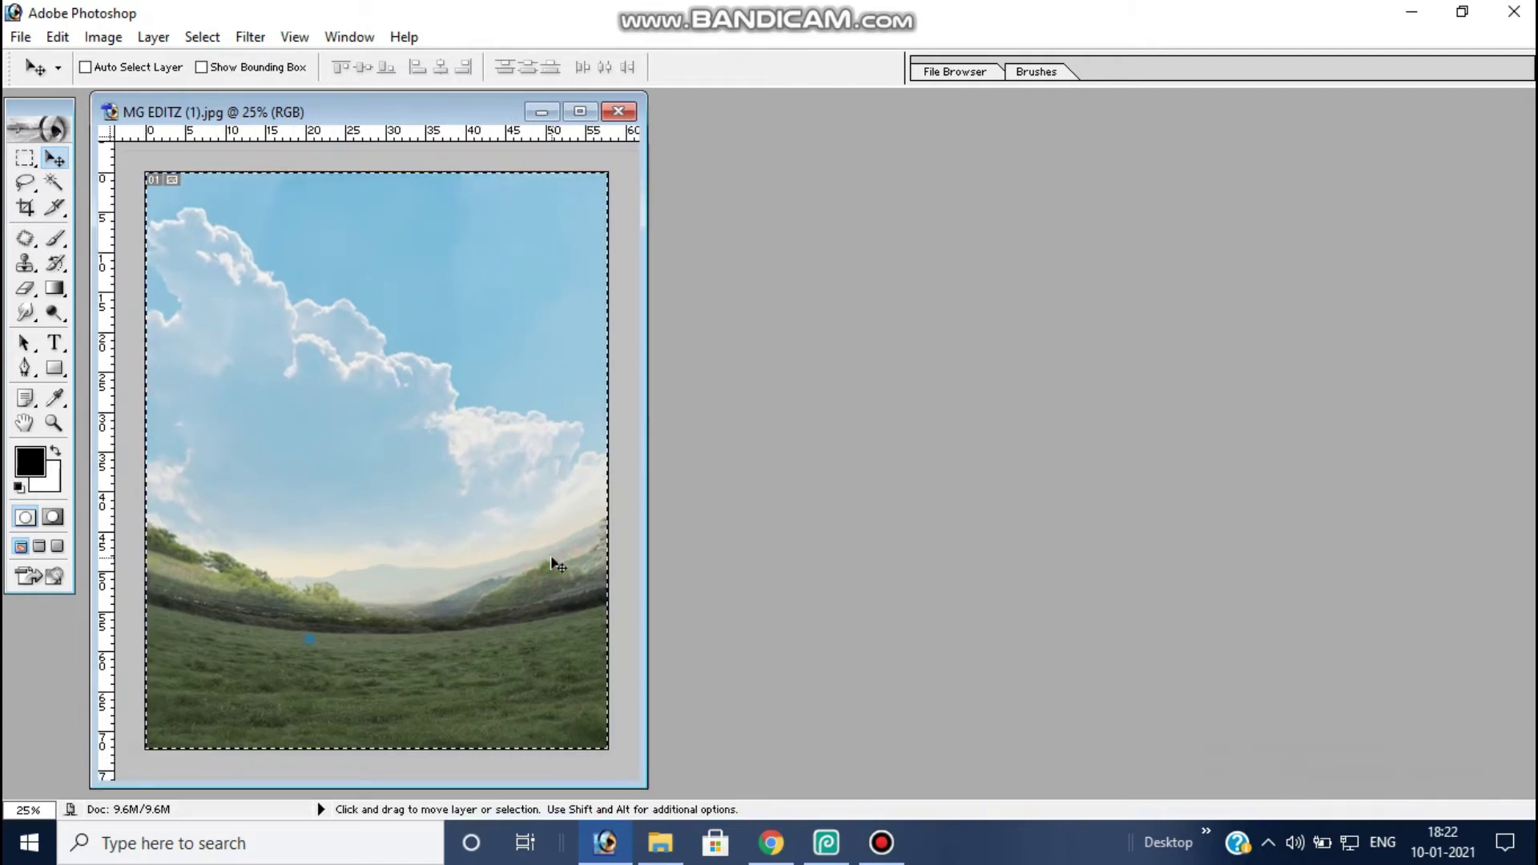
shift+click(468, 510)
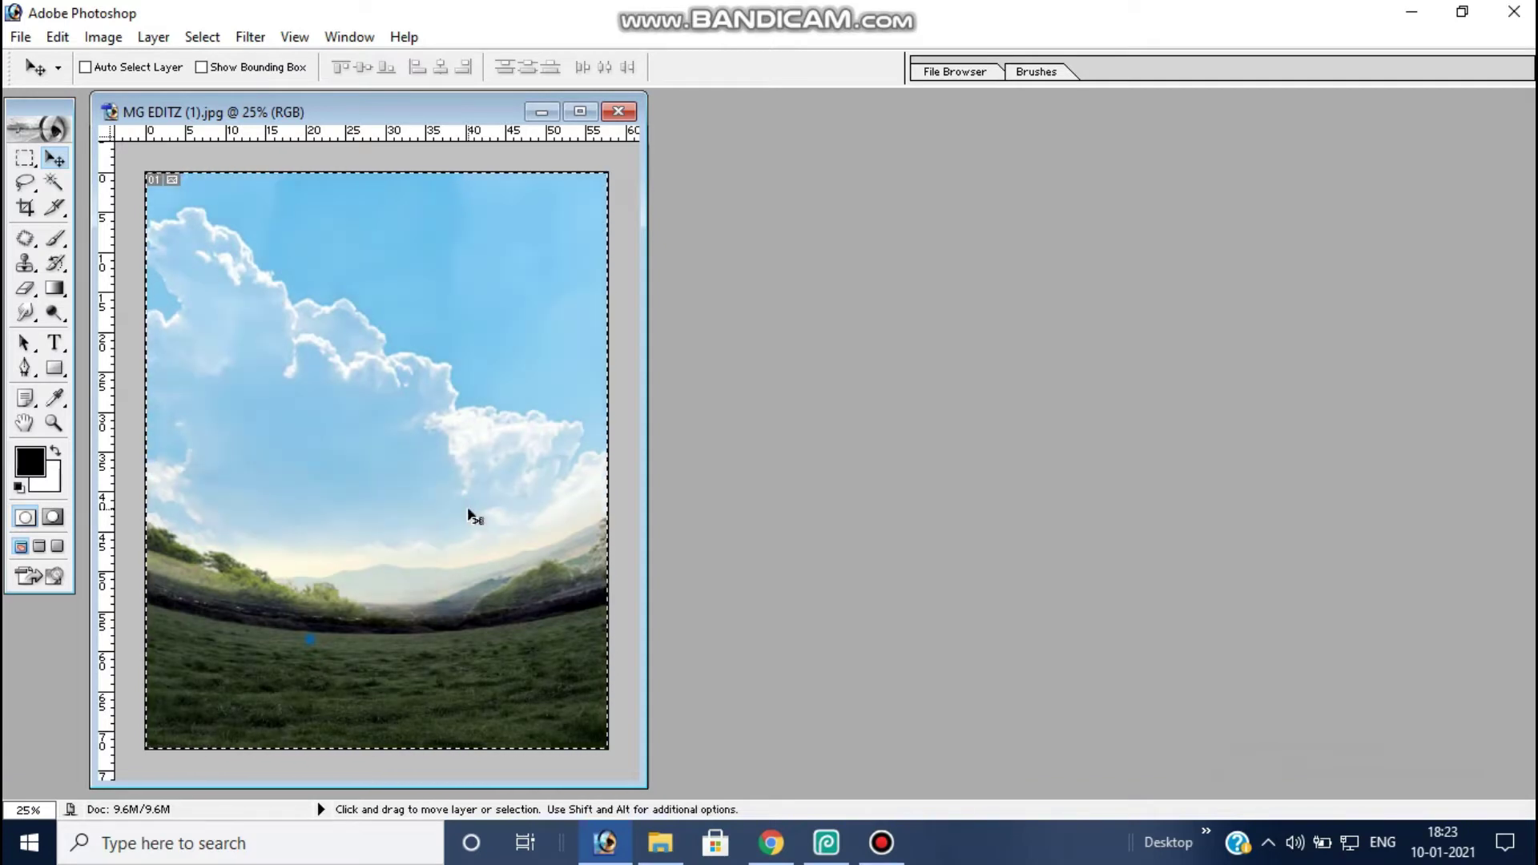
key(ctrl+d)
Step: Open the images MG EDITZ (2).png and MG EDITZ (3).png together
double_click(1010, 345)
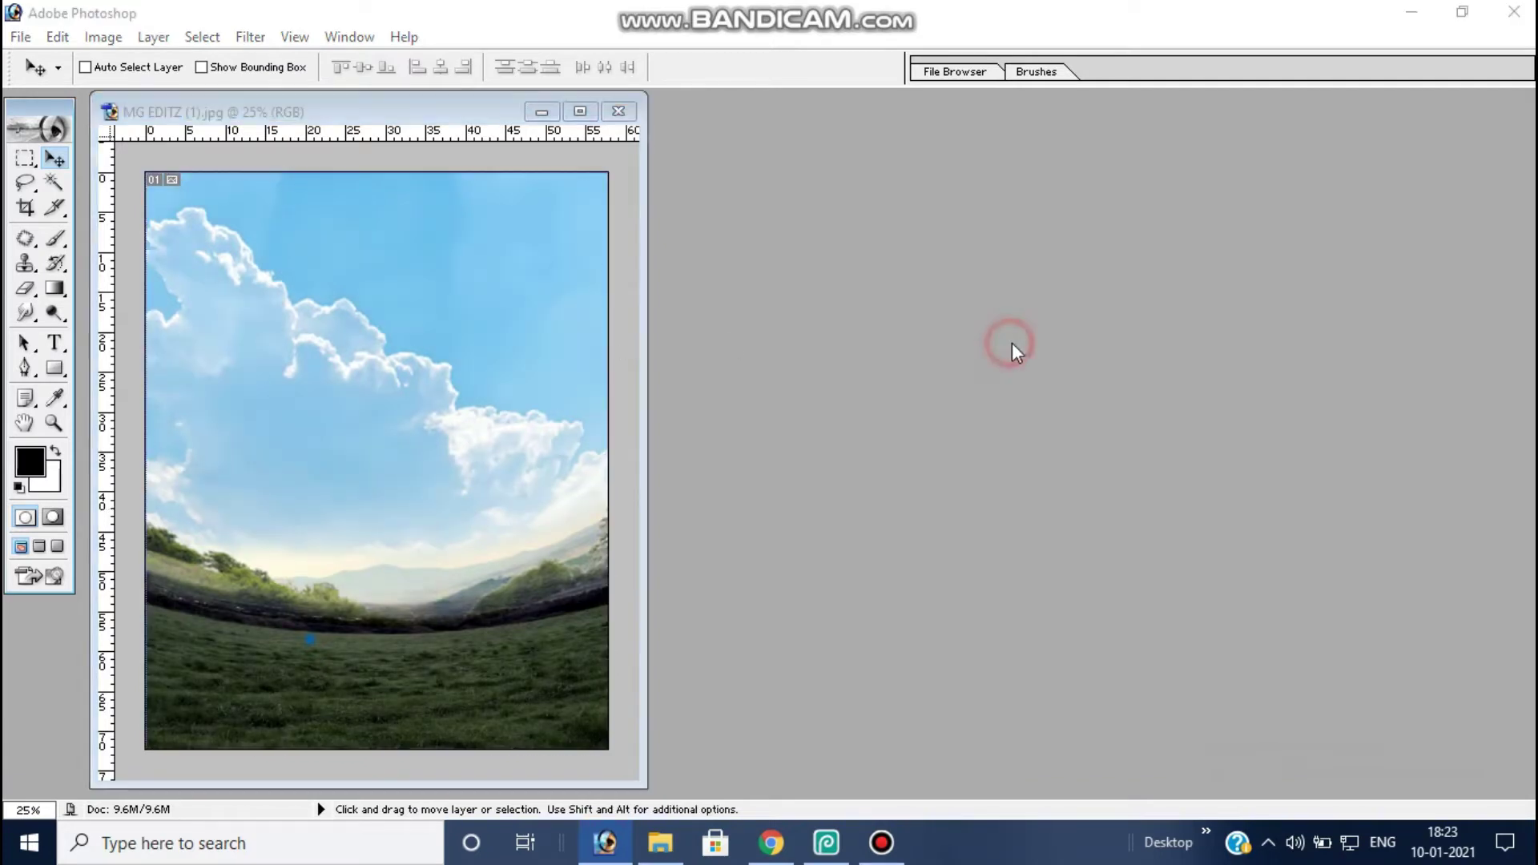
click(1125, 306)
ctrl+click(1237, 284)
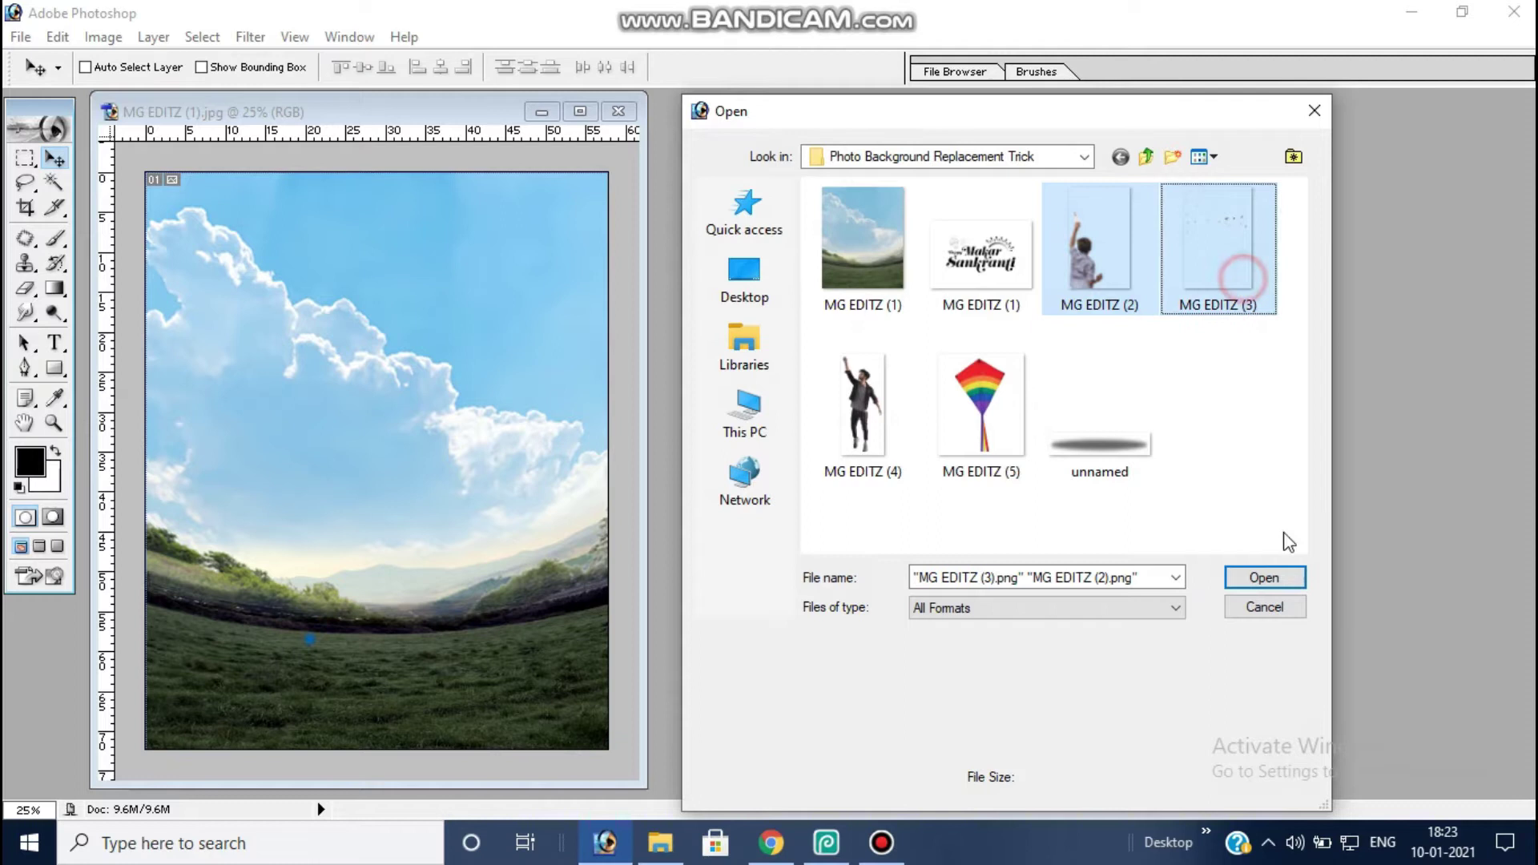
click(1264, 577)
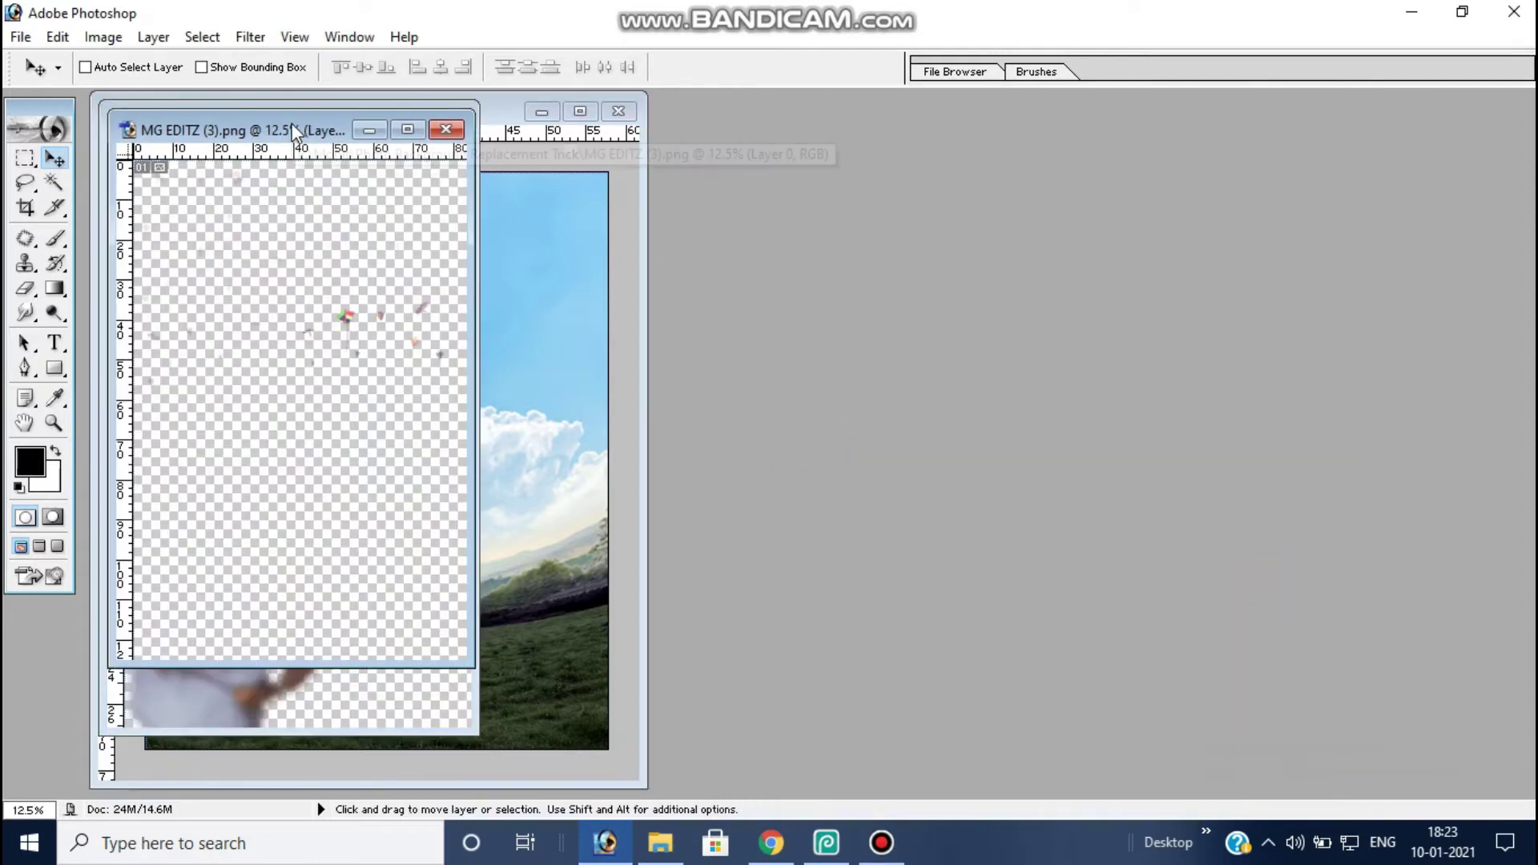
Step: Copy the small kites from MG EDITZ (3).png into the landscape, position them across the sky, and close the source image
drag(290, 120, 883, 207)
drag(1073, 201, 1122, 193)
drag(288, 120, 853, 435)
drag(1270, 367, 378, 276)
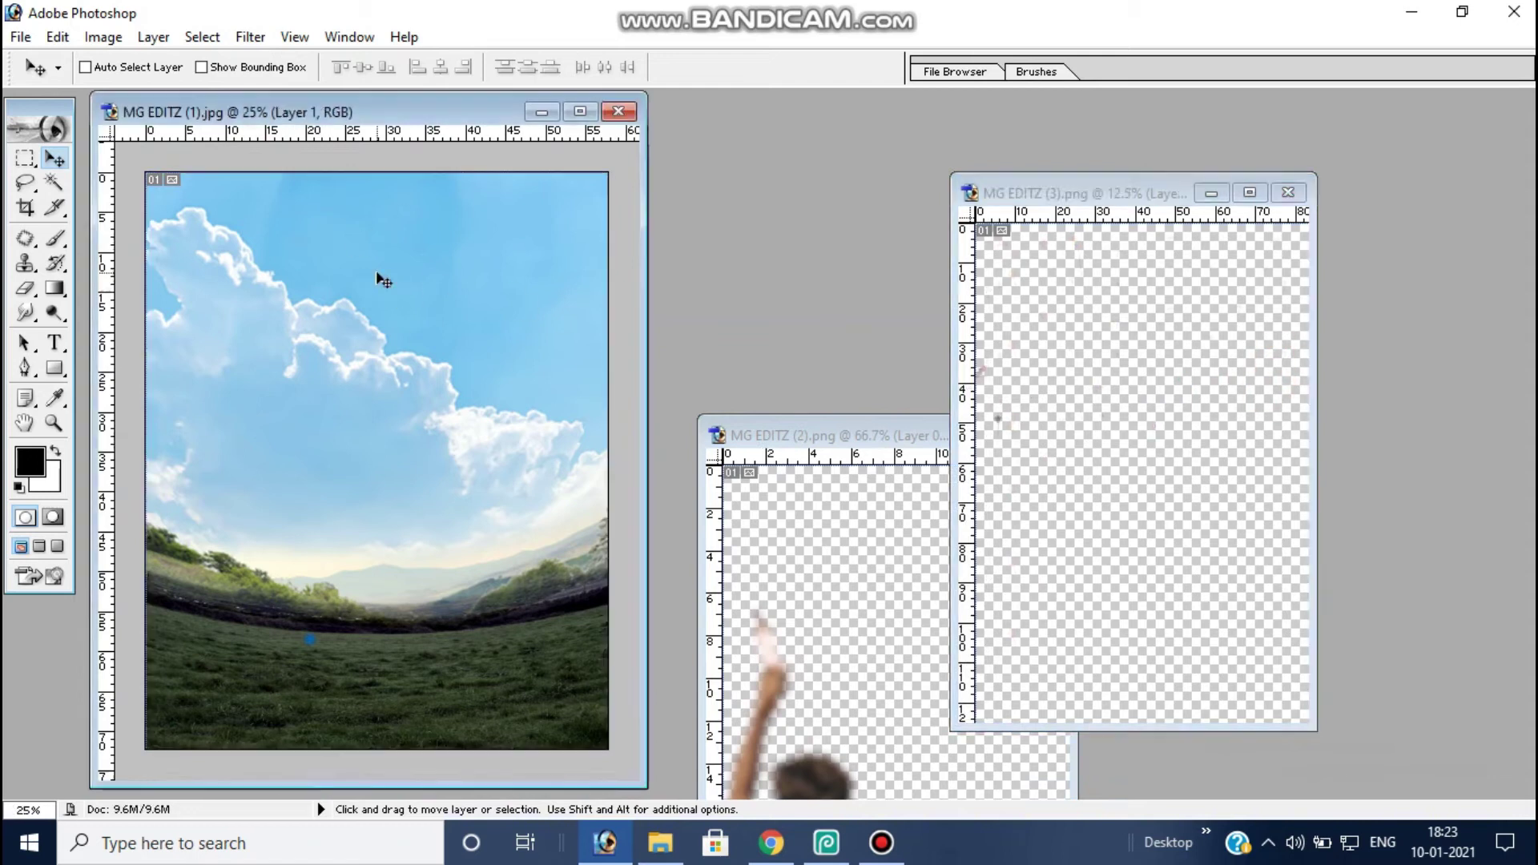
drag(477, 379, 563, 478)
click(1288, 193)
Step: Copy the boy from MG EDITZ (2).png into the landscape's lower-right corner, scale him to about 186%, and close the source image
drag(875, 435, 1074, 207)
drag(1050, 643, 500, 616)
key(ctrl+t)
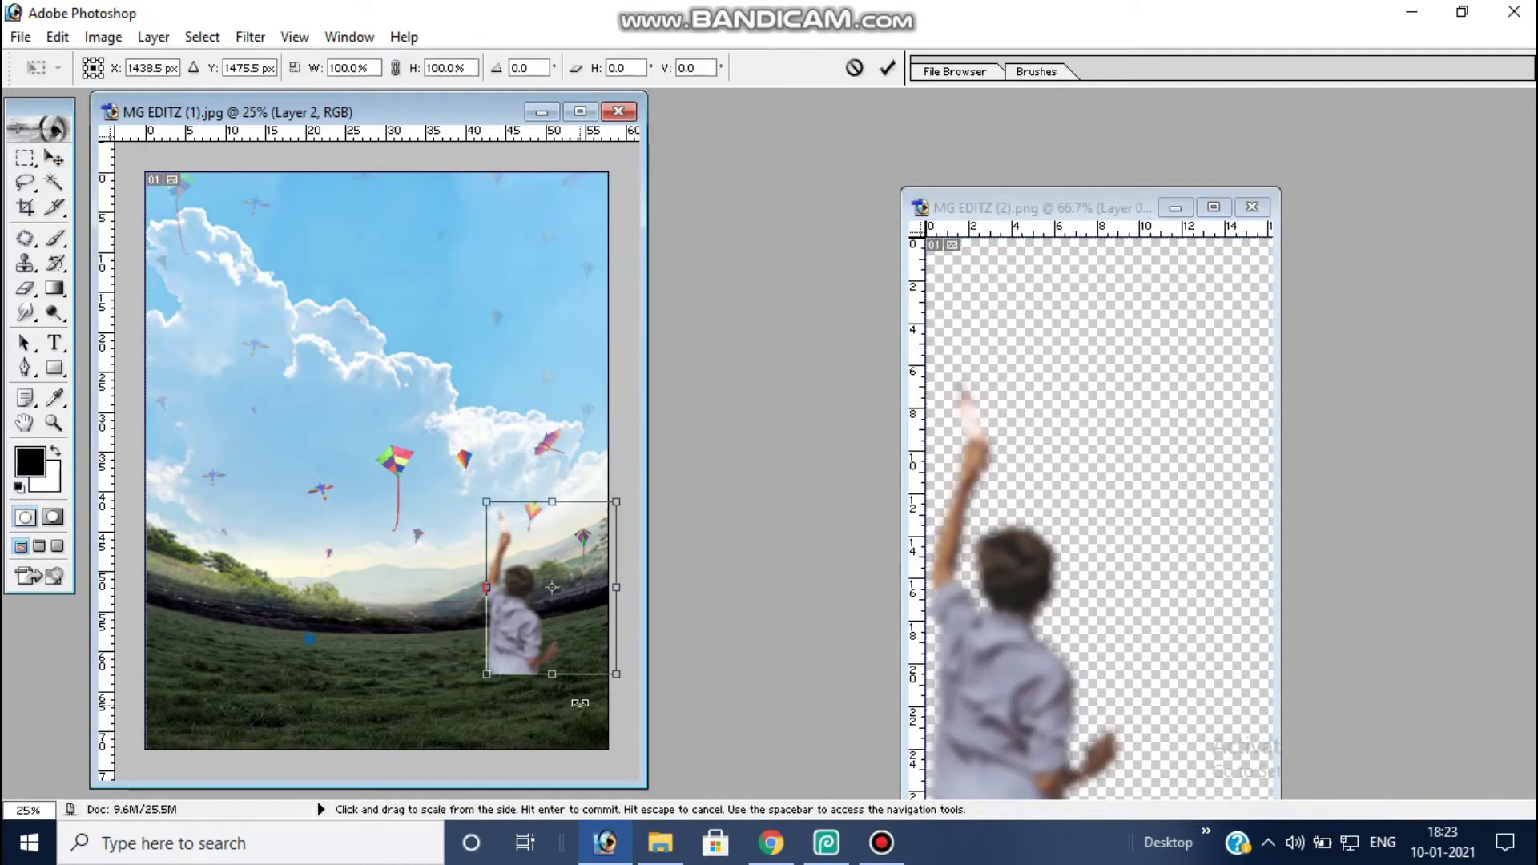
drag(481, 672, 513, 712)
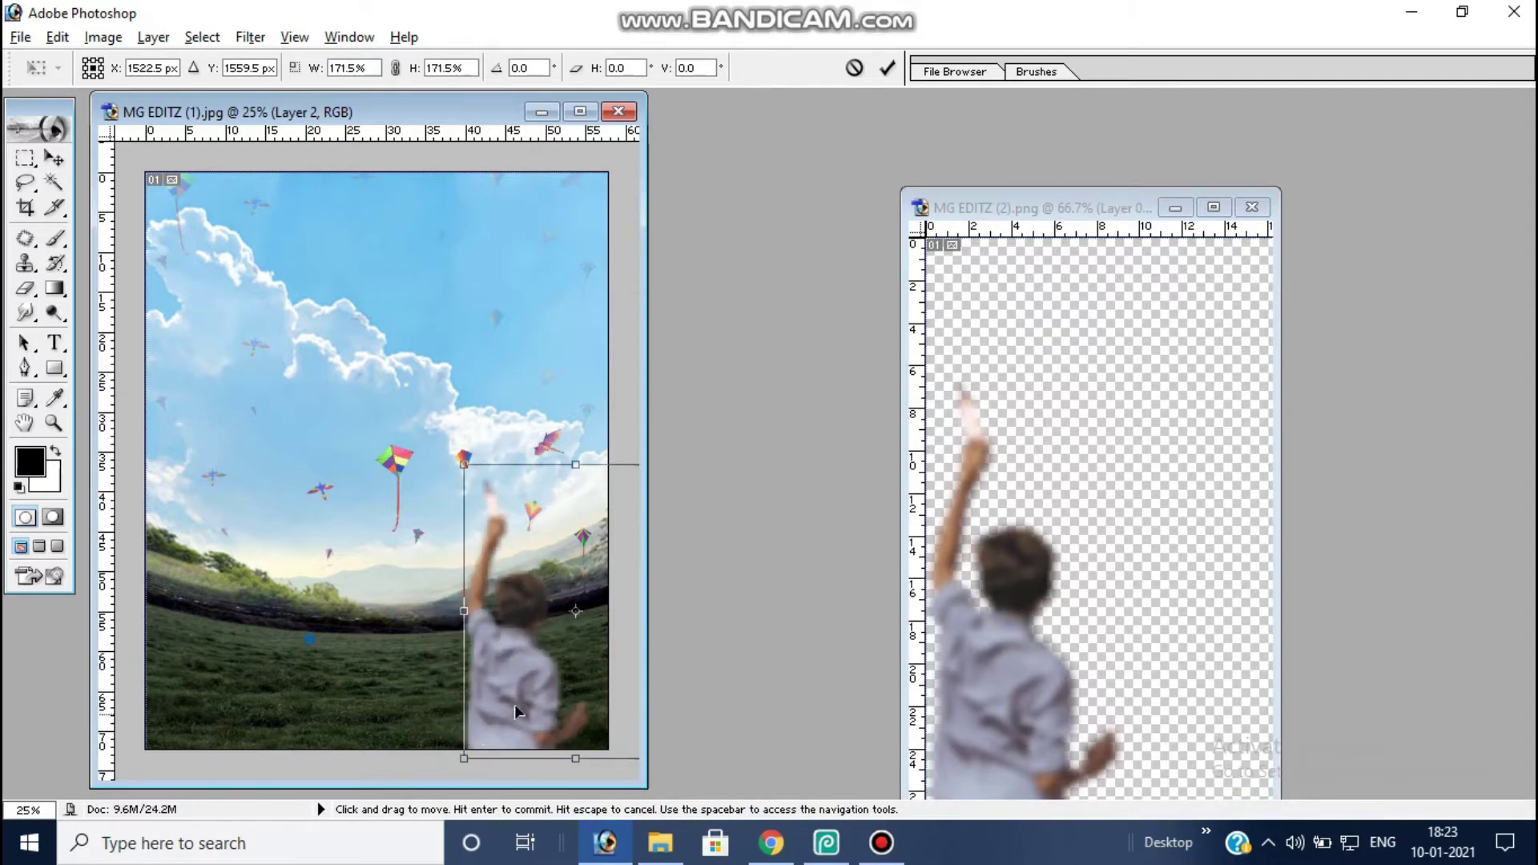
drag(582, 513, 593, 494)
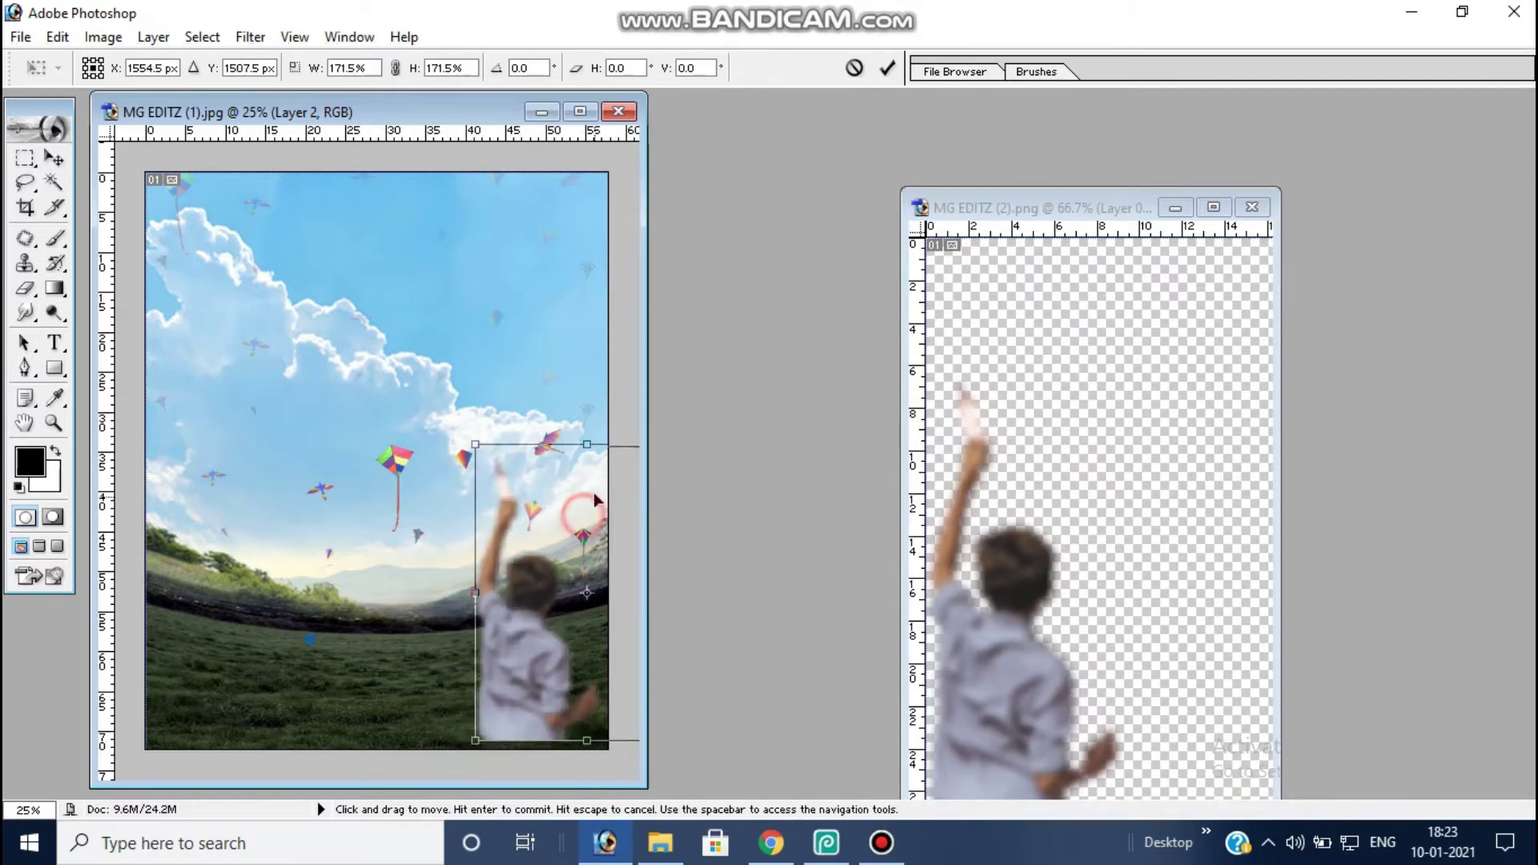
drag(475, 738, 469, 755)
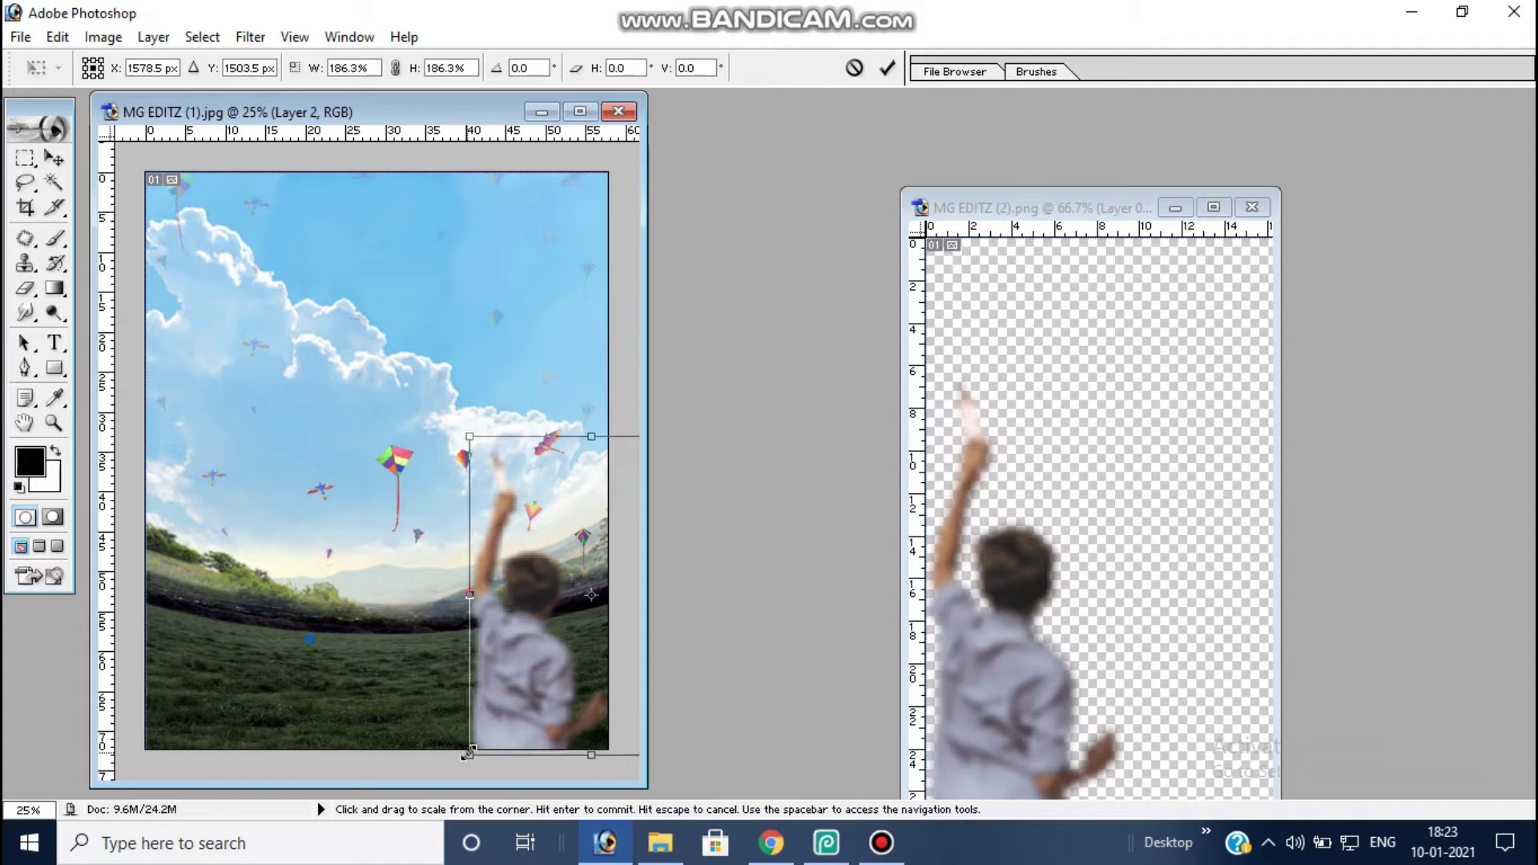
key(Return)
click(1251, 207)
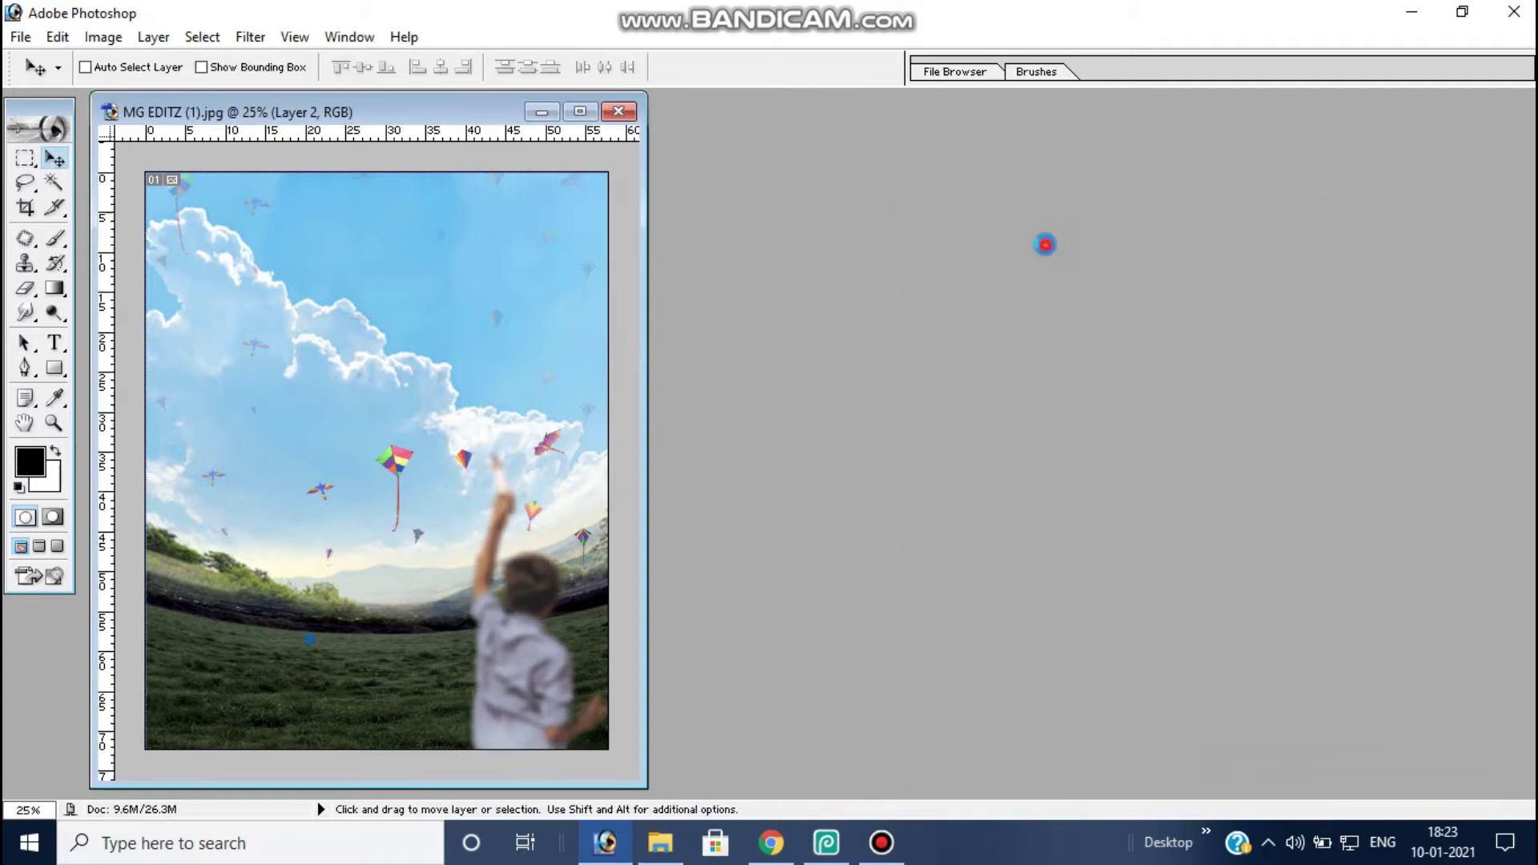
Step: Open MG EDITZ (4).png, MG EDITZ (5).png and unnamed.png together
double_click(1044, 244)
click(906, 419)
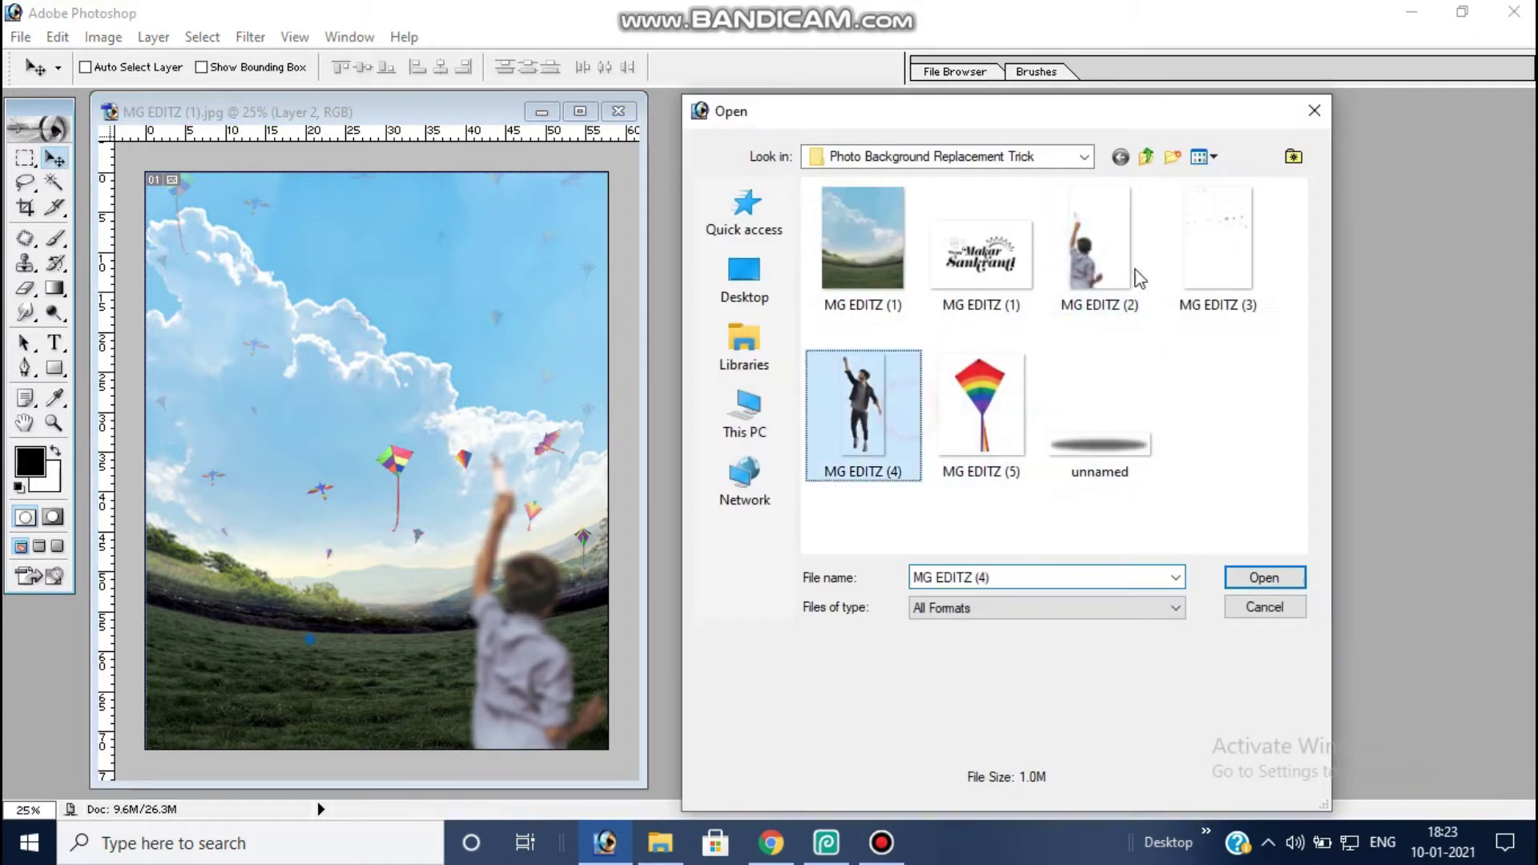
ctrl+click(1097, 425)
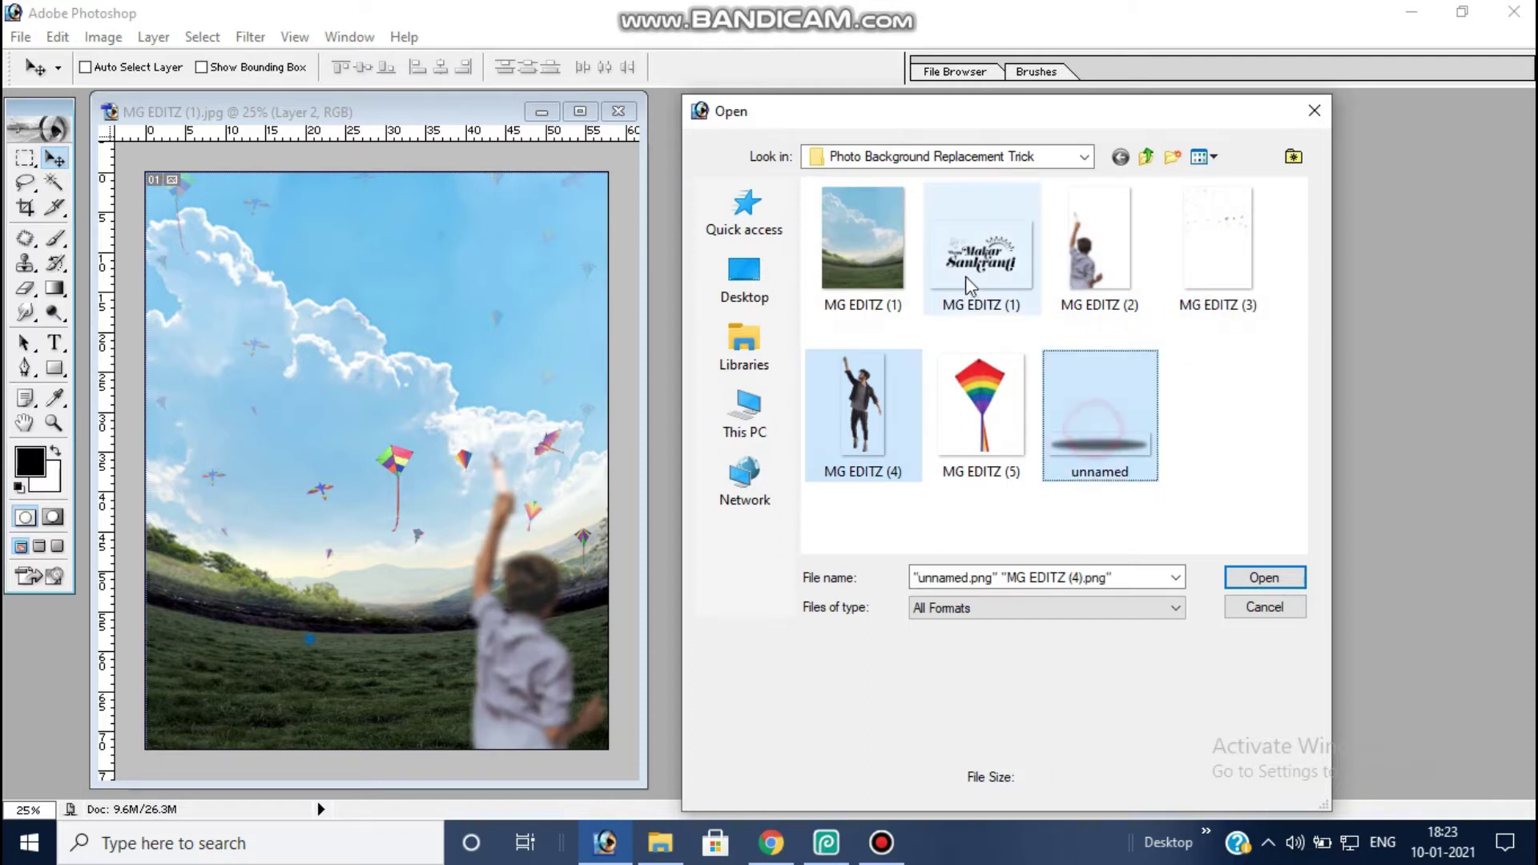
ctrl+click(997, 409)
click(1260, 578)
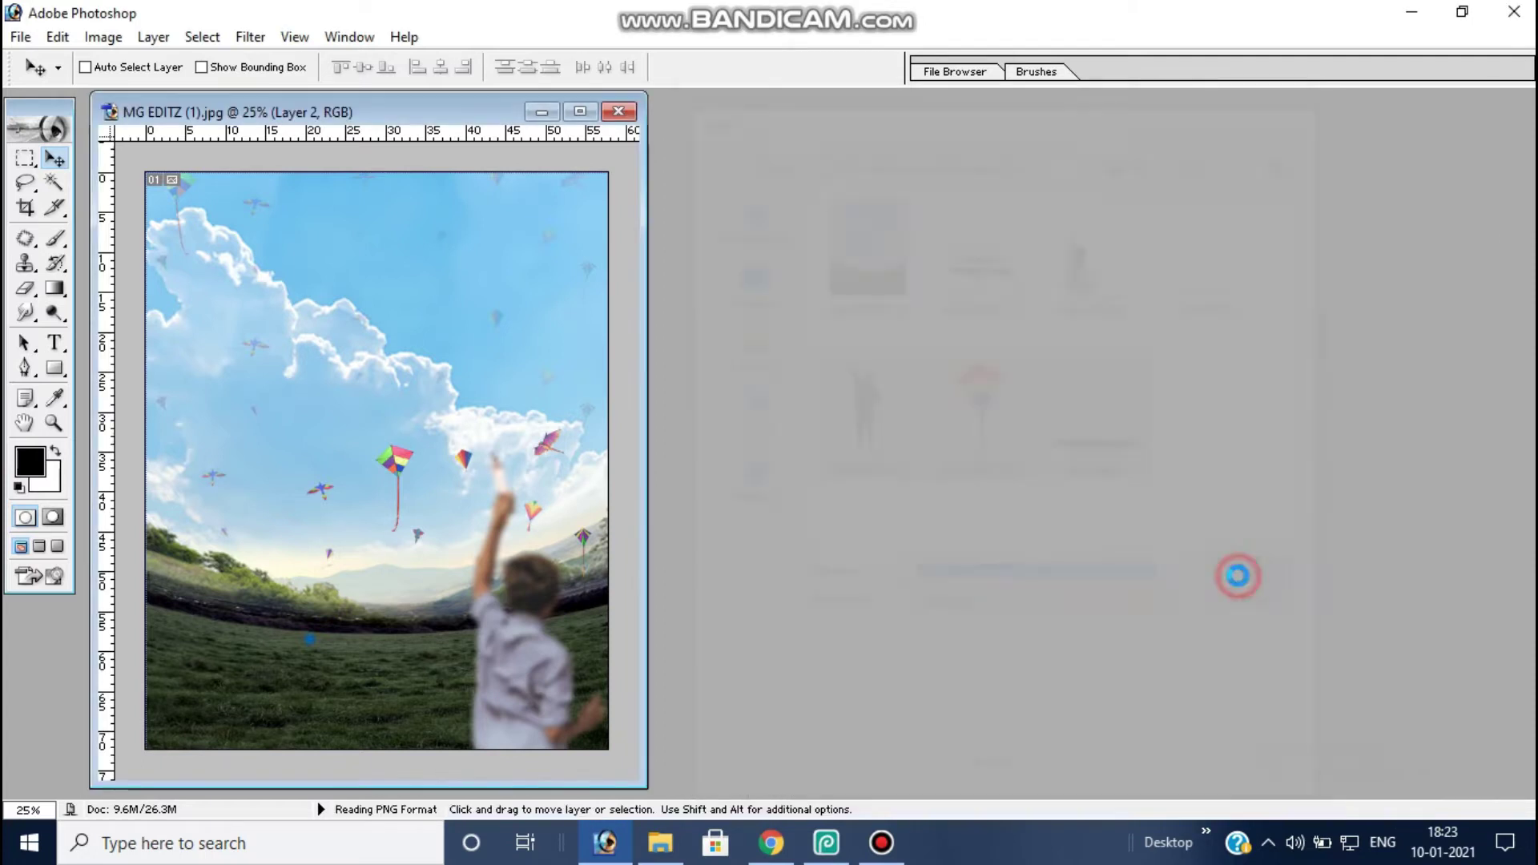
Step: Copy the man from MG EDITZ (4).png into the composite and scale him down so his whole figure hovers above the grass
drag(418, 160, 1066, 151)
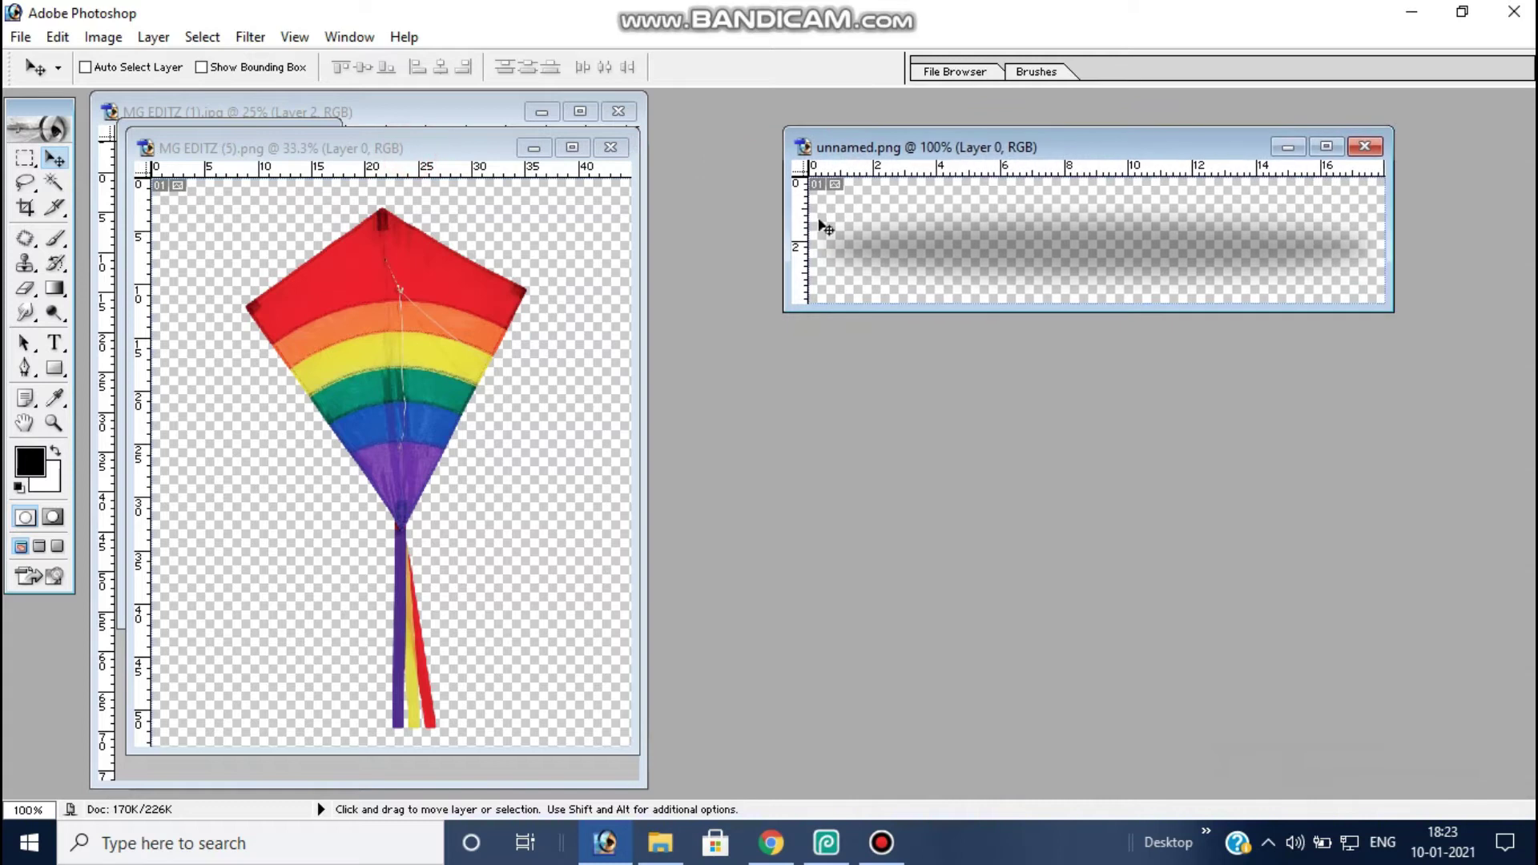
drag(420, 157, 1141, 152)
drag(240, 317, 335, 494)
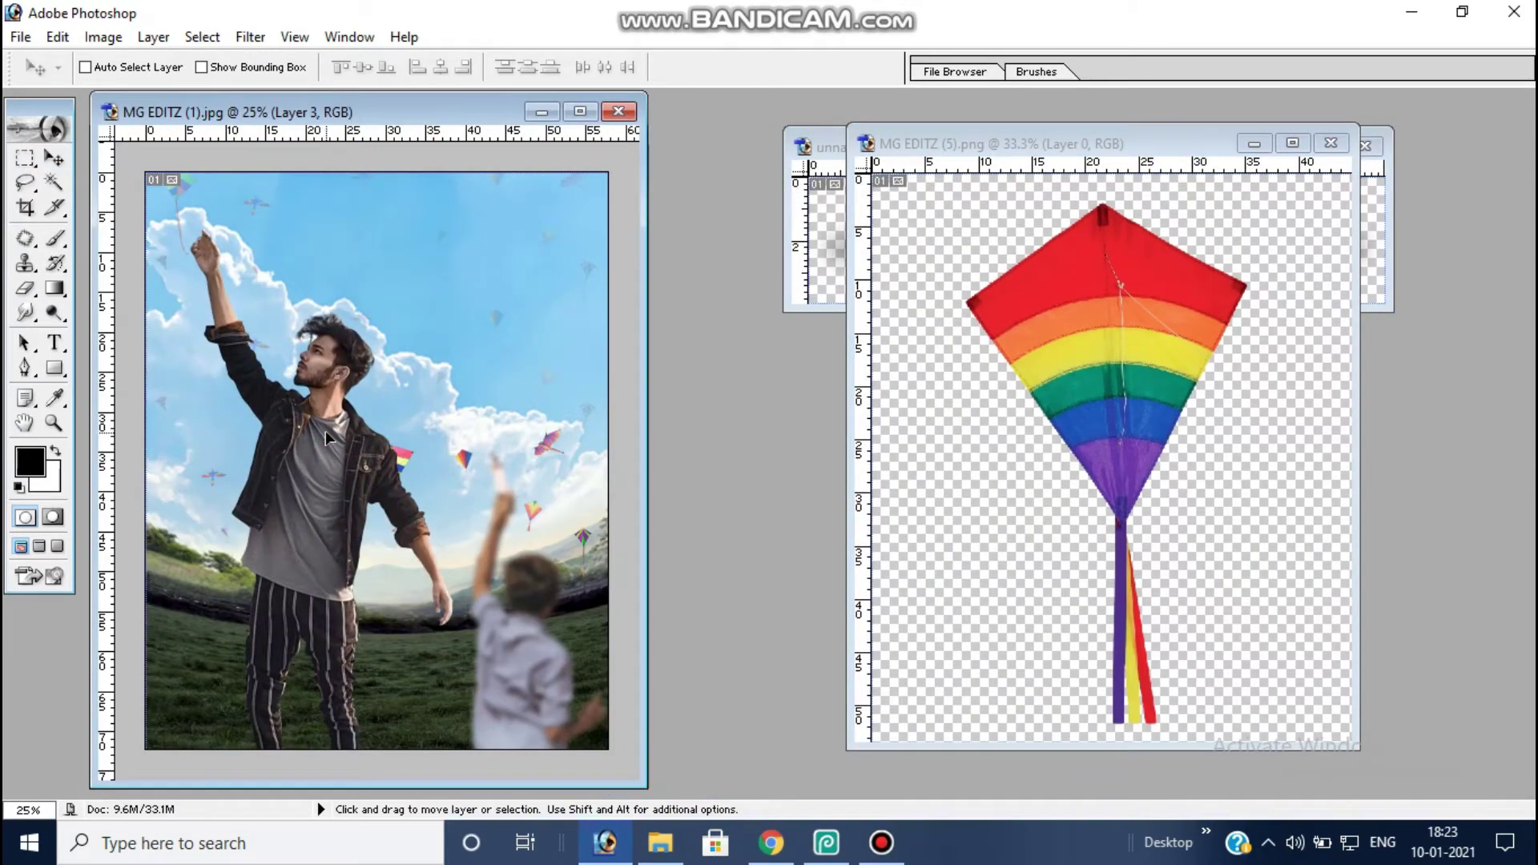
key(ctrl+t)
drag(454, 228, 367, 349)
key(Return)
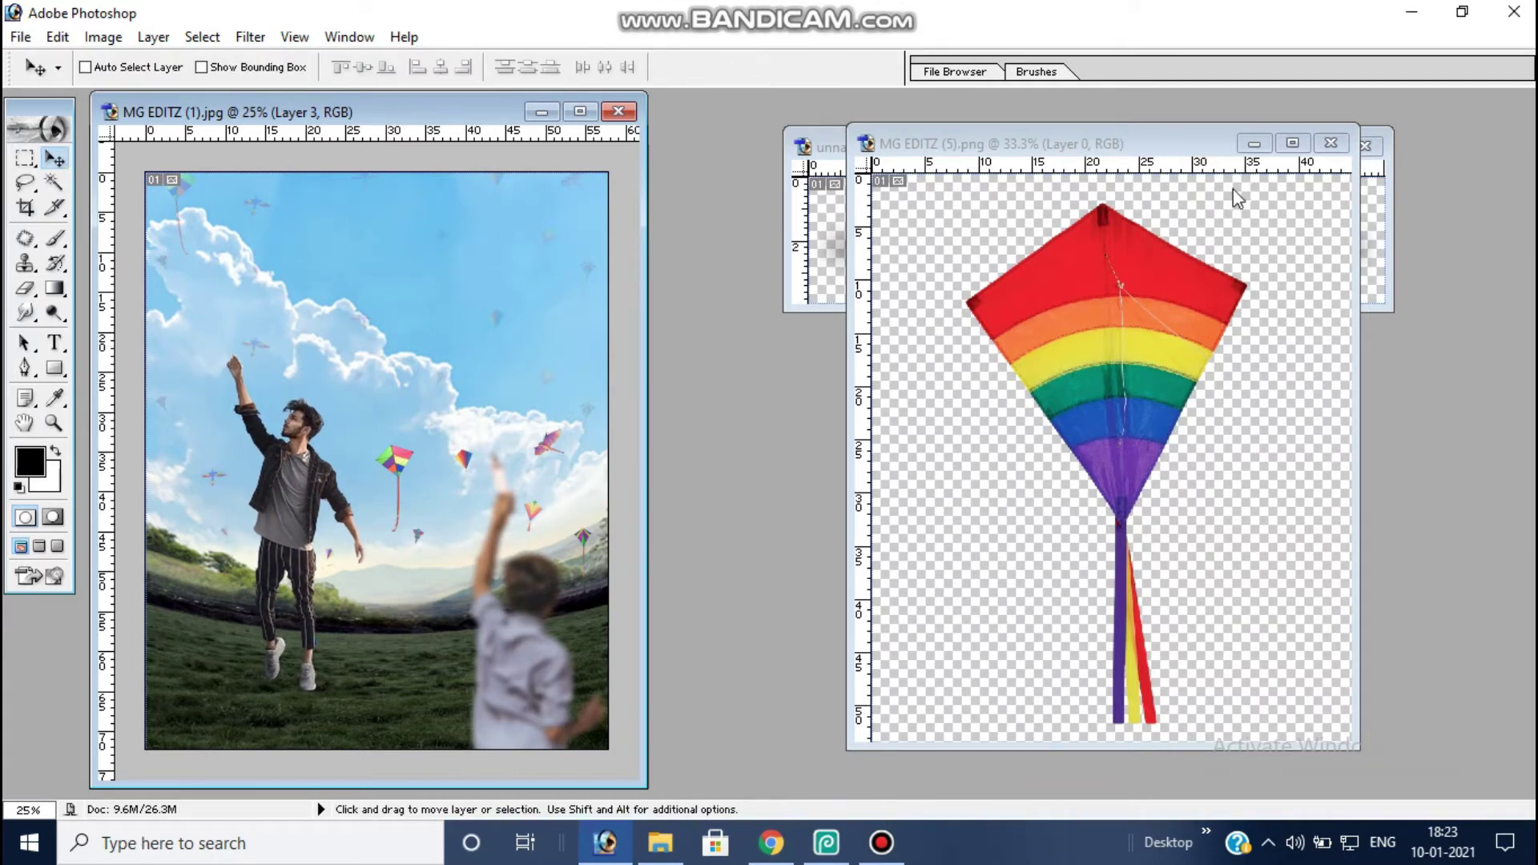
Step: Copy the rainbow kite from MG EDITZ (5).png to the man's raised hand, scale it to 58.6%, rotate it 12°, and close the source image
drag(1165, 341, 324, 443)
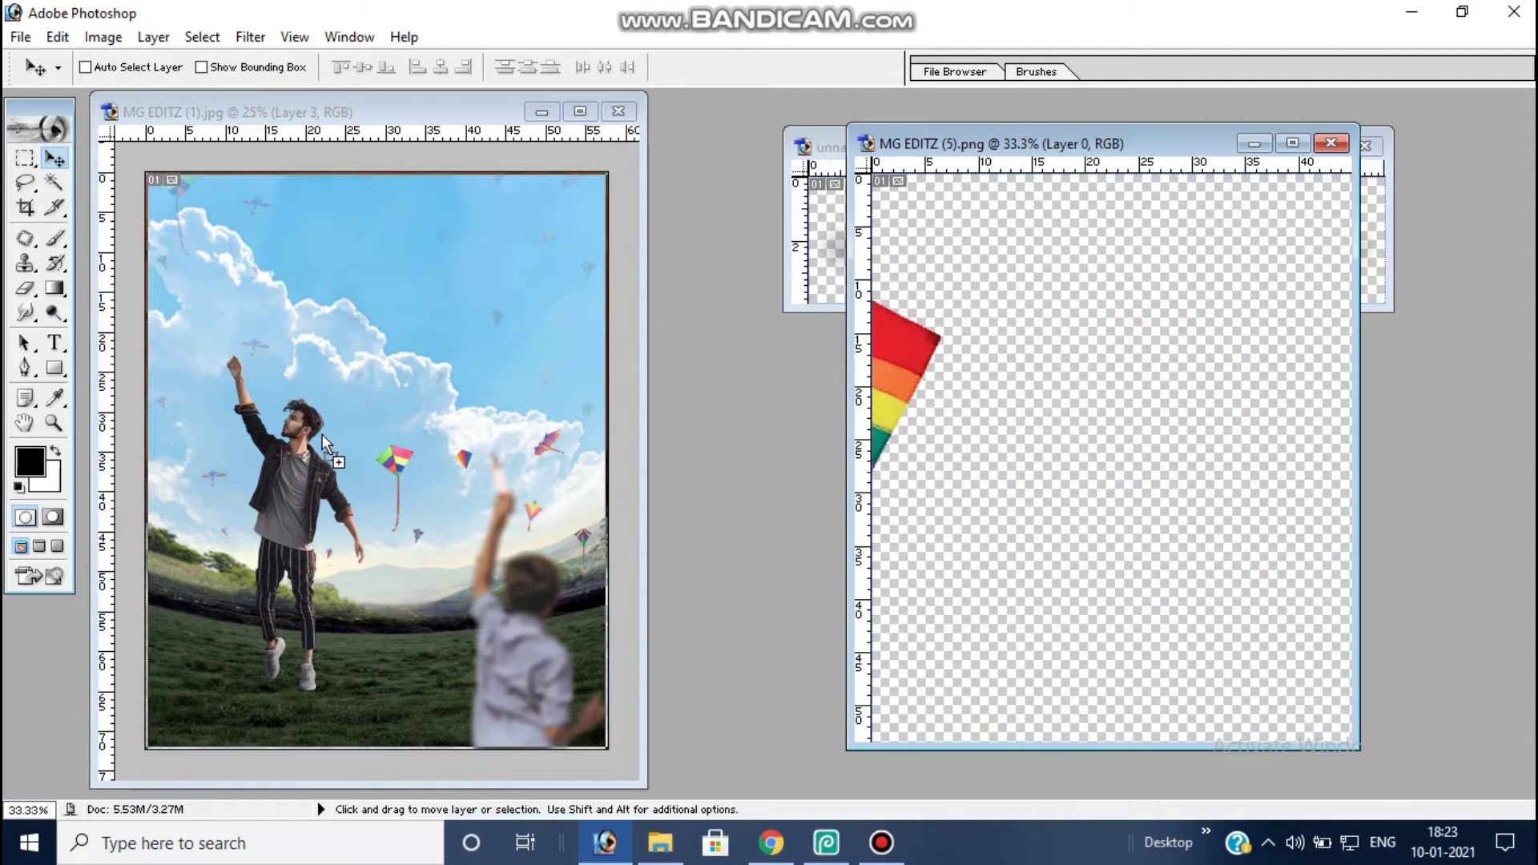
drag(325, 373, 271, 314)
key(ctrl+t)
drag(325, 213, 293, 266)
drag(349, 334, 350, 370)
drag(323, 288, 252, 332)
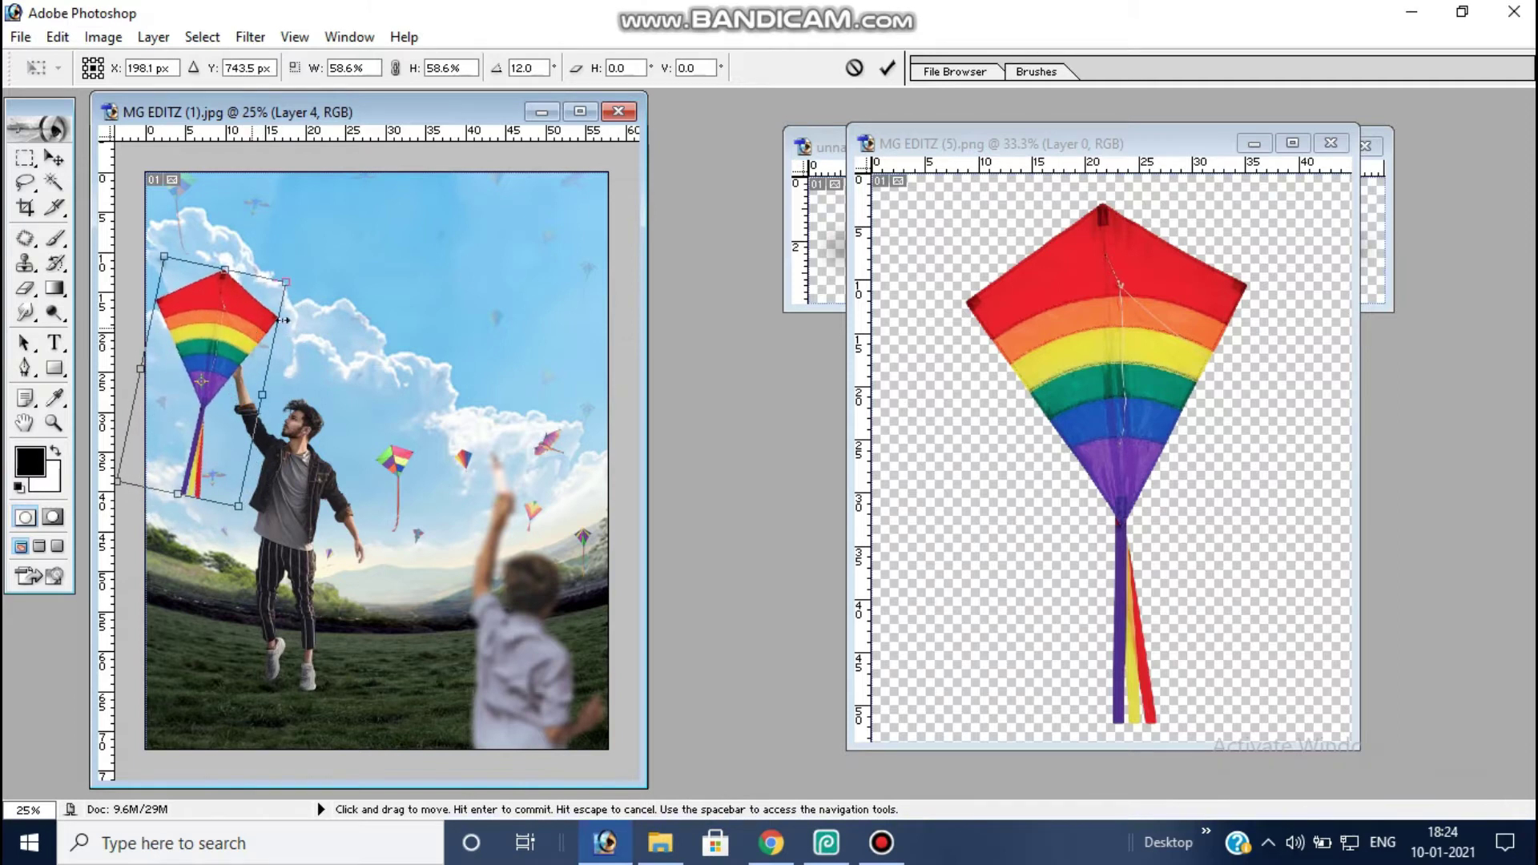
key(Return)
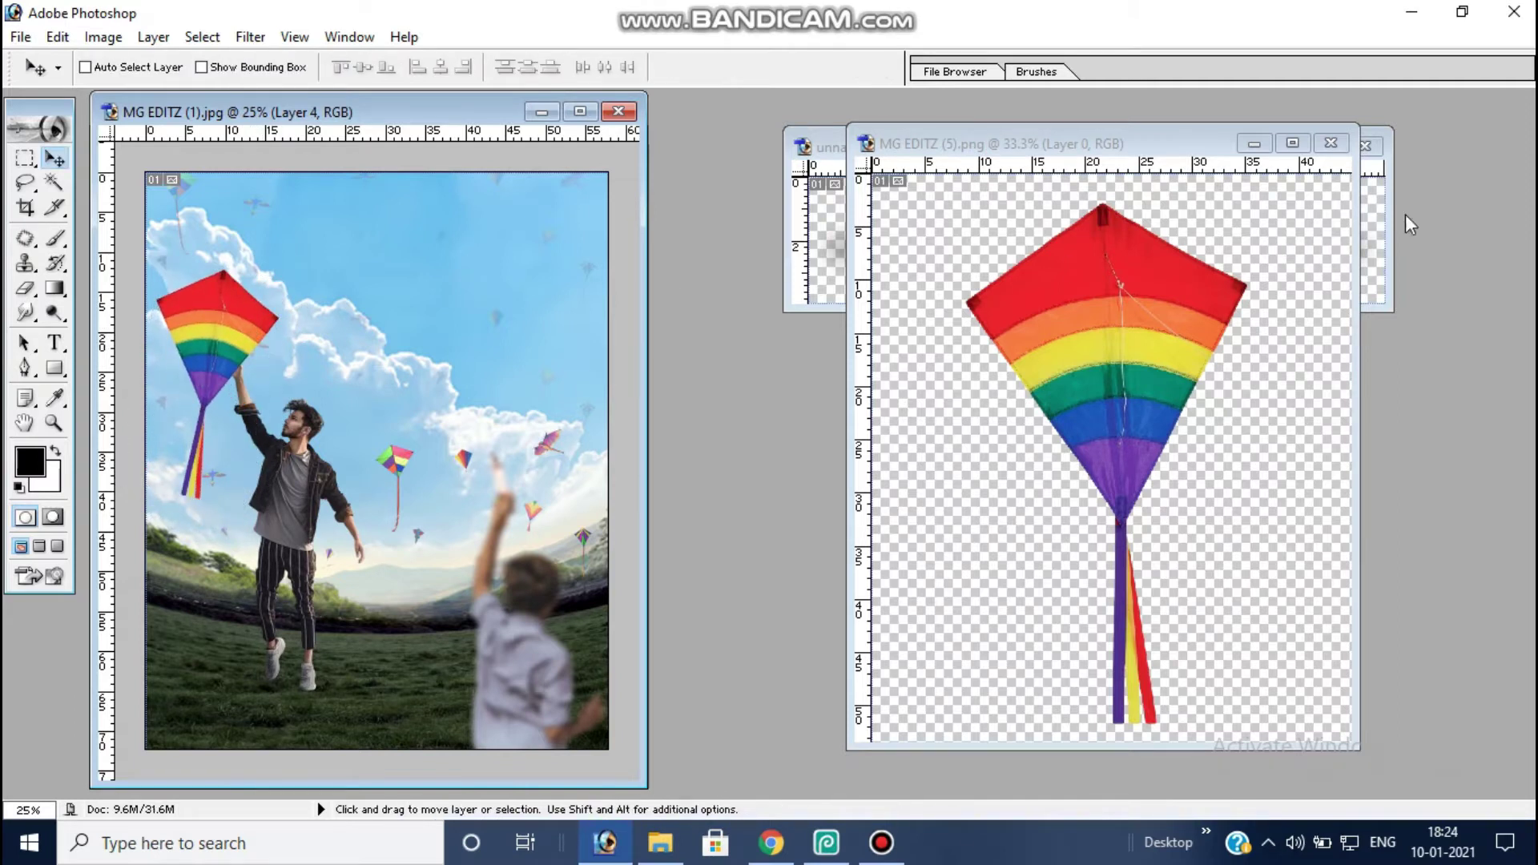
click(1330, 144)
Step: Copy the soft shadow from unnamed.png into the composite at the man's feet
click(1121, 238)
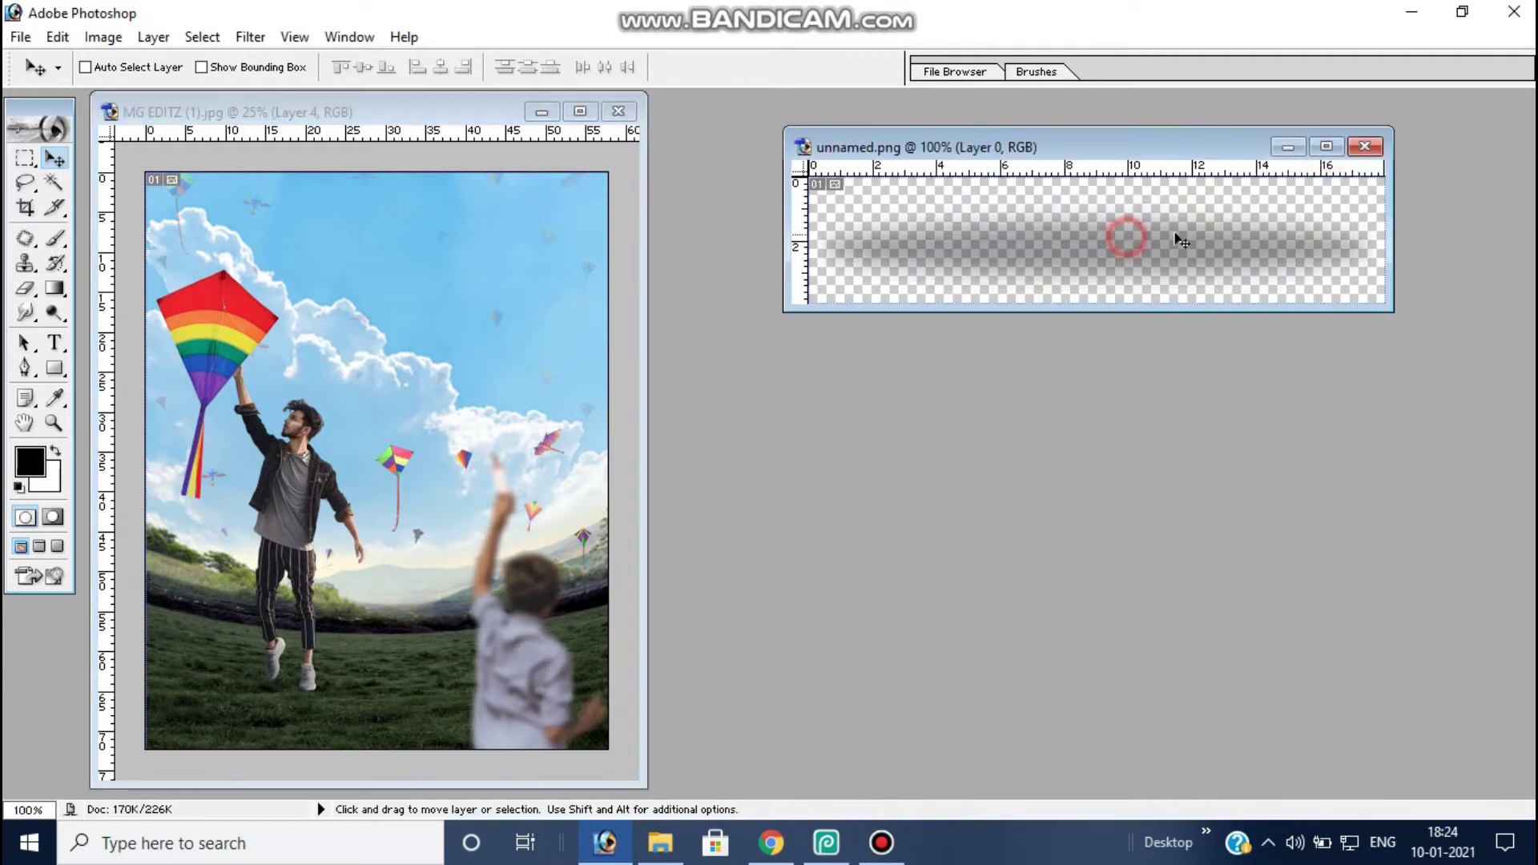
click(1178, 234)
drag(296, 653, 297, 652)
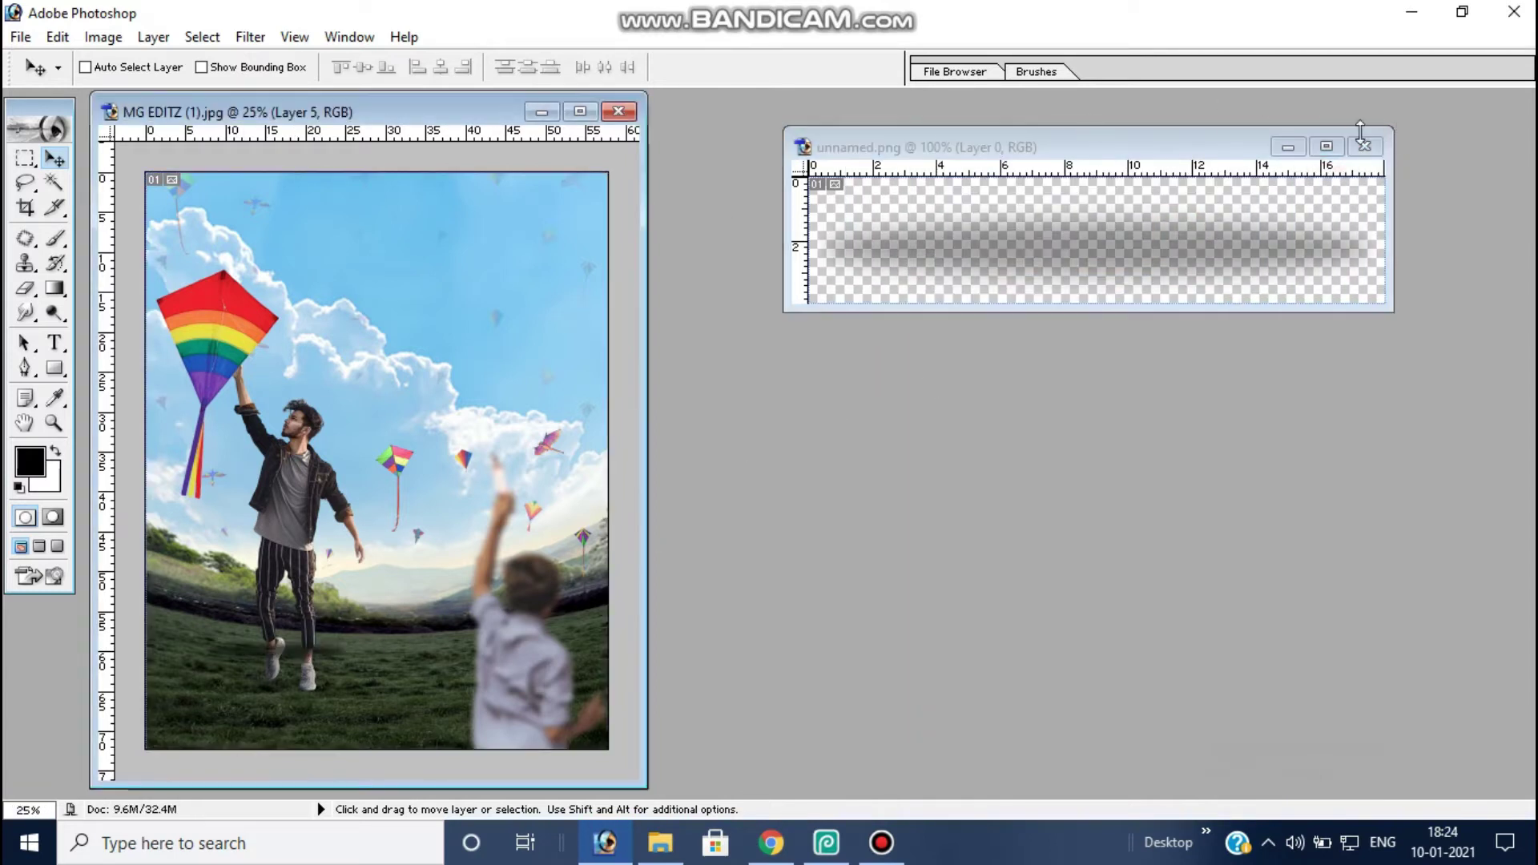
Step: Rotate the shadow 105°, stretch its height to 140%, and position it on the grass directly below the man's higher shoe
click(580, 111)
key(ctrl+space)
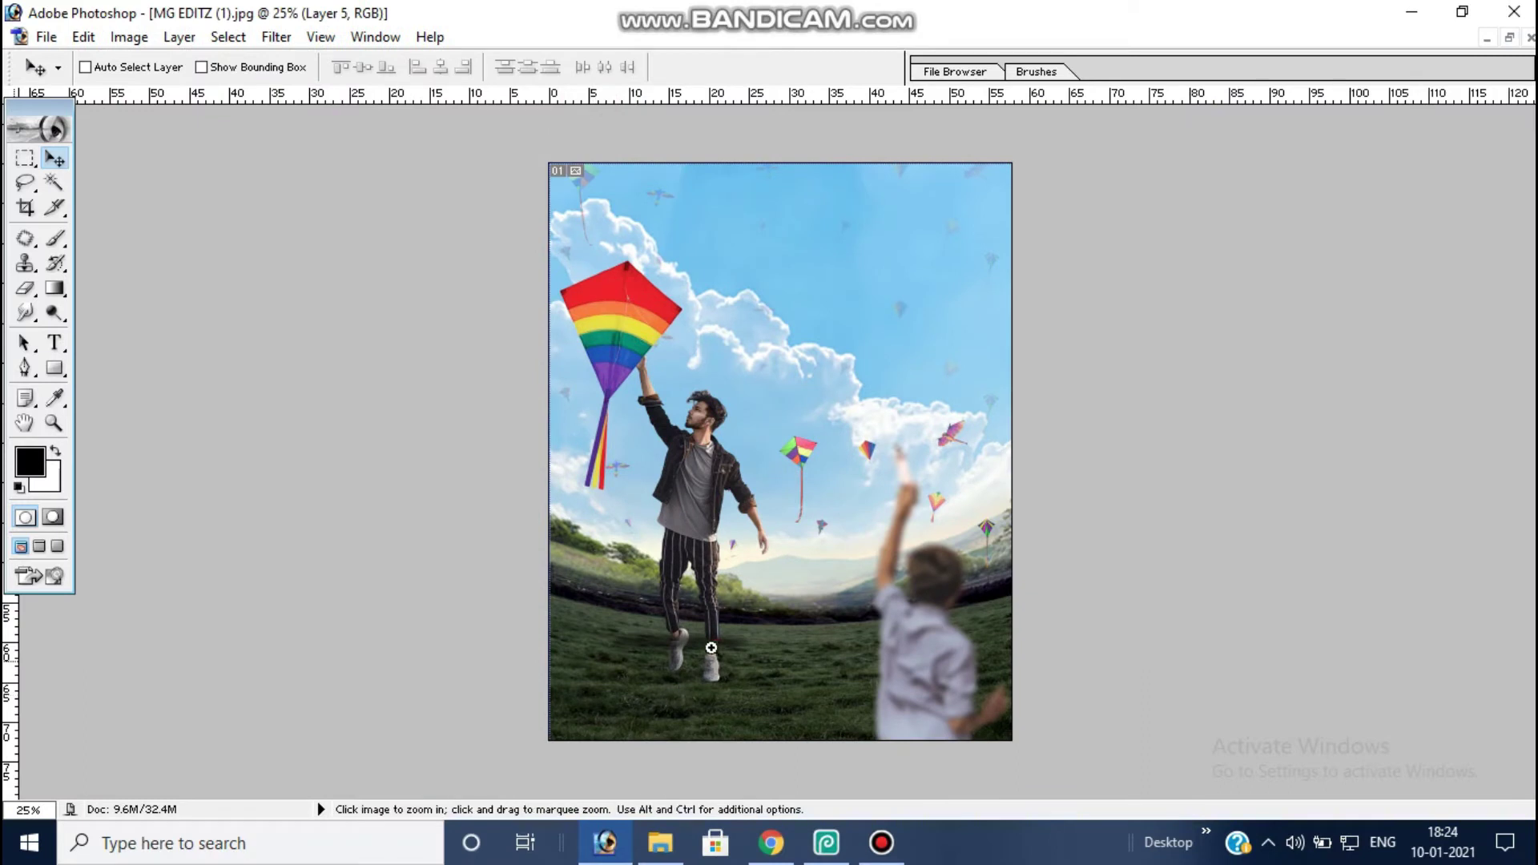
ctrl+click(718, 647)
ctrl+click(688, 730)
ctrl+click(594, 710)
ctrl+click(510, 650)
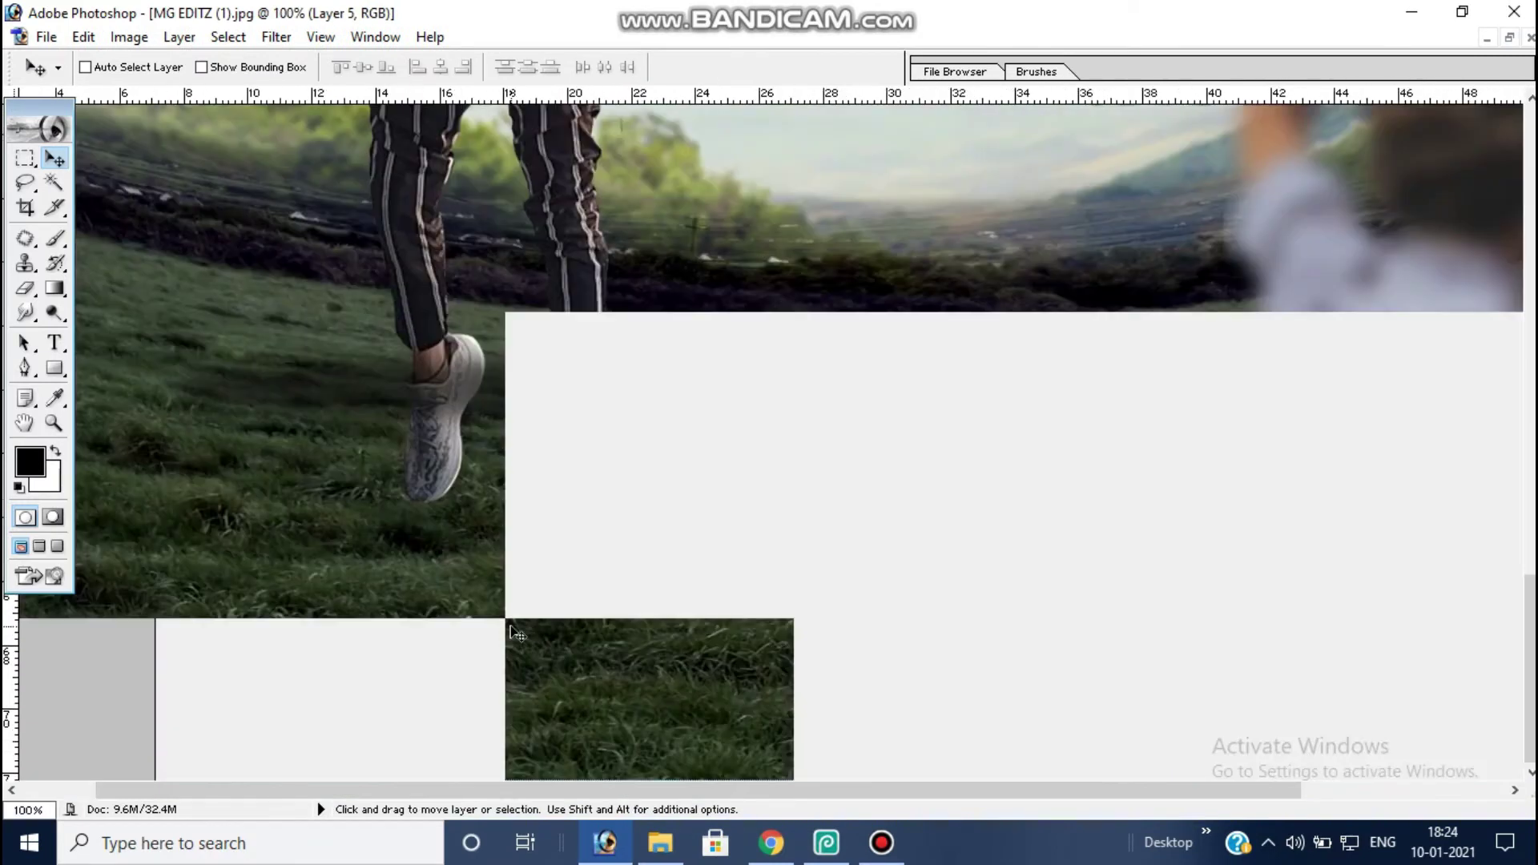
key(ctrl+t)
drag(782, 384, 412, 589)
drag(504, 402, 398, 786)
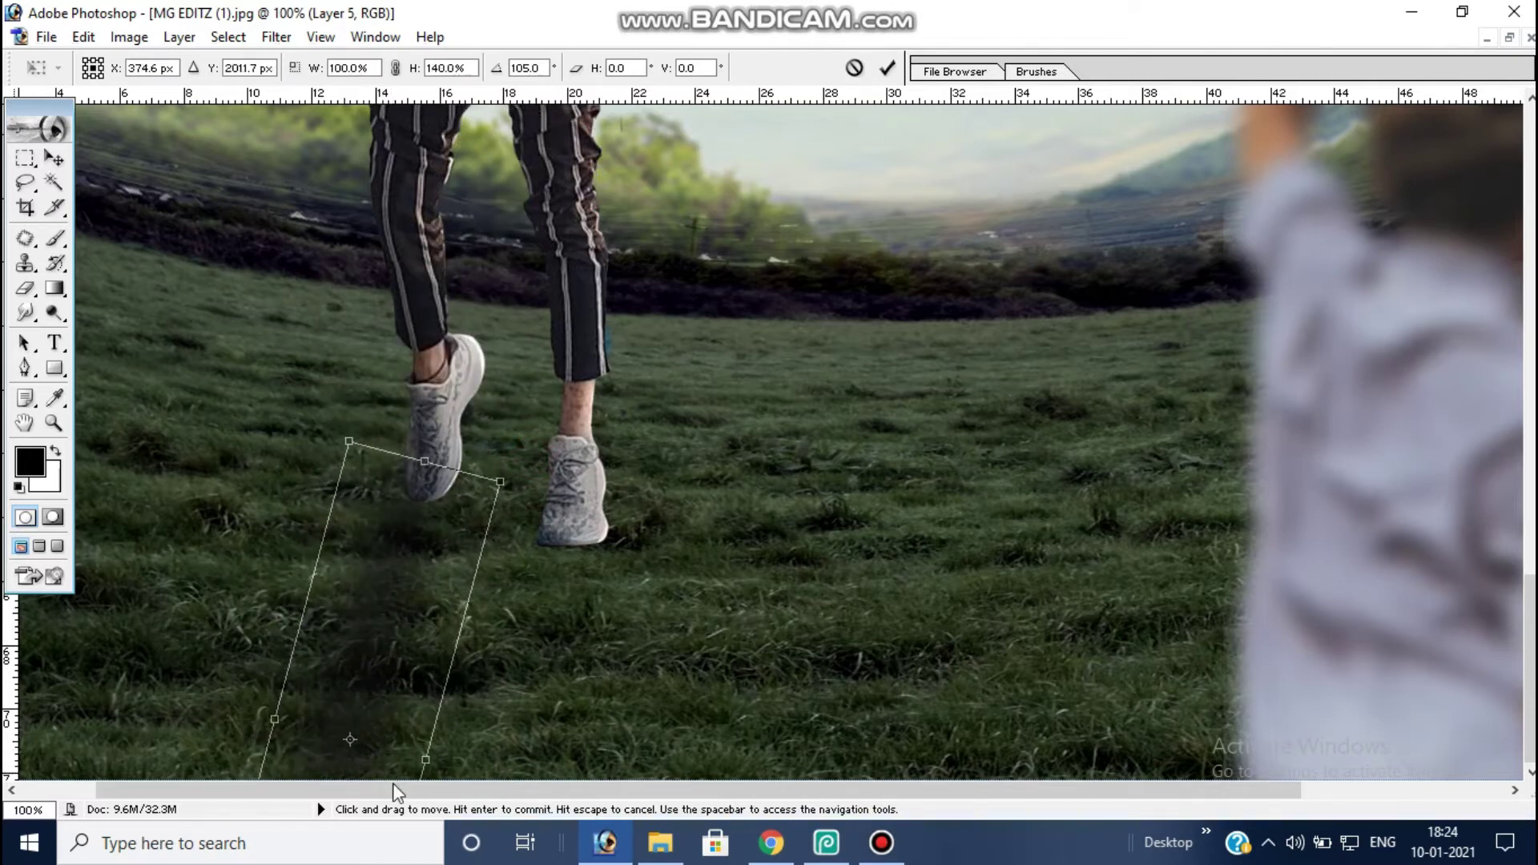
key(Return)
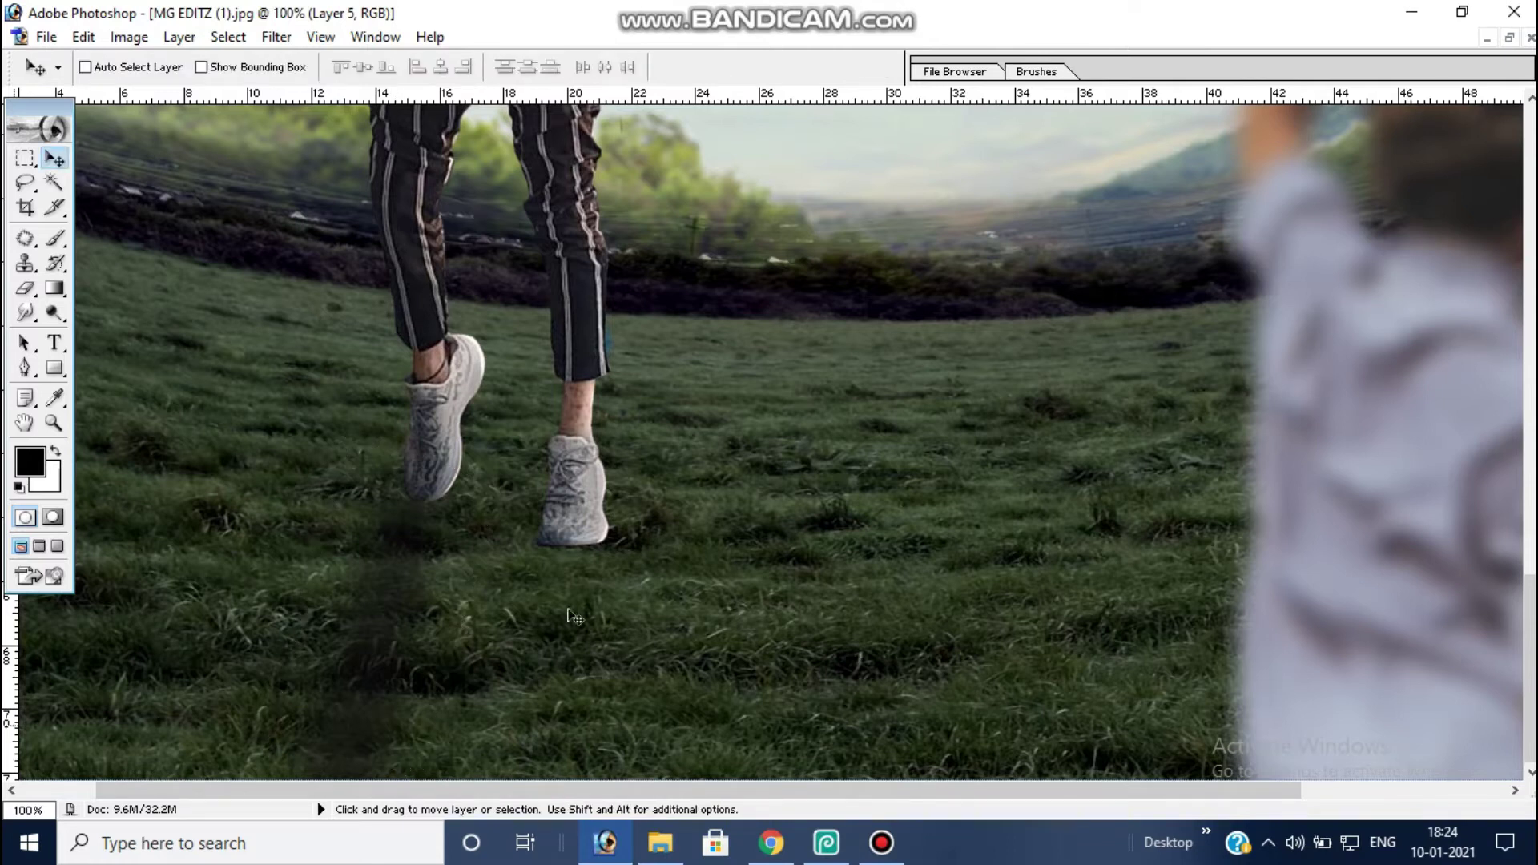
Step: Add a second shadow from unnamed.png, rotate it 105°, stretch its height to 138.8%, and place it under the man's lower shoe
click(1508, 38)
drag(1194, 193, 612, 329)
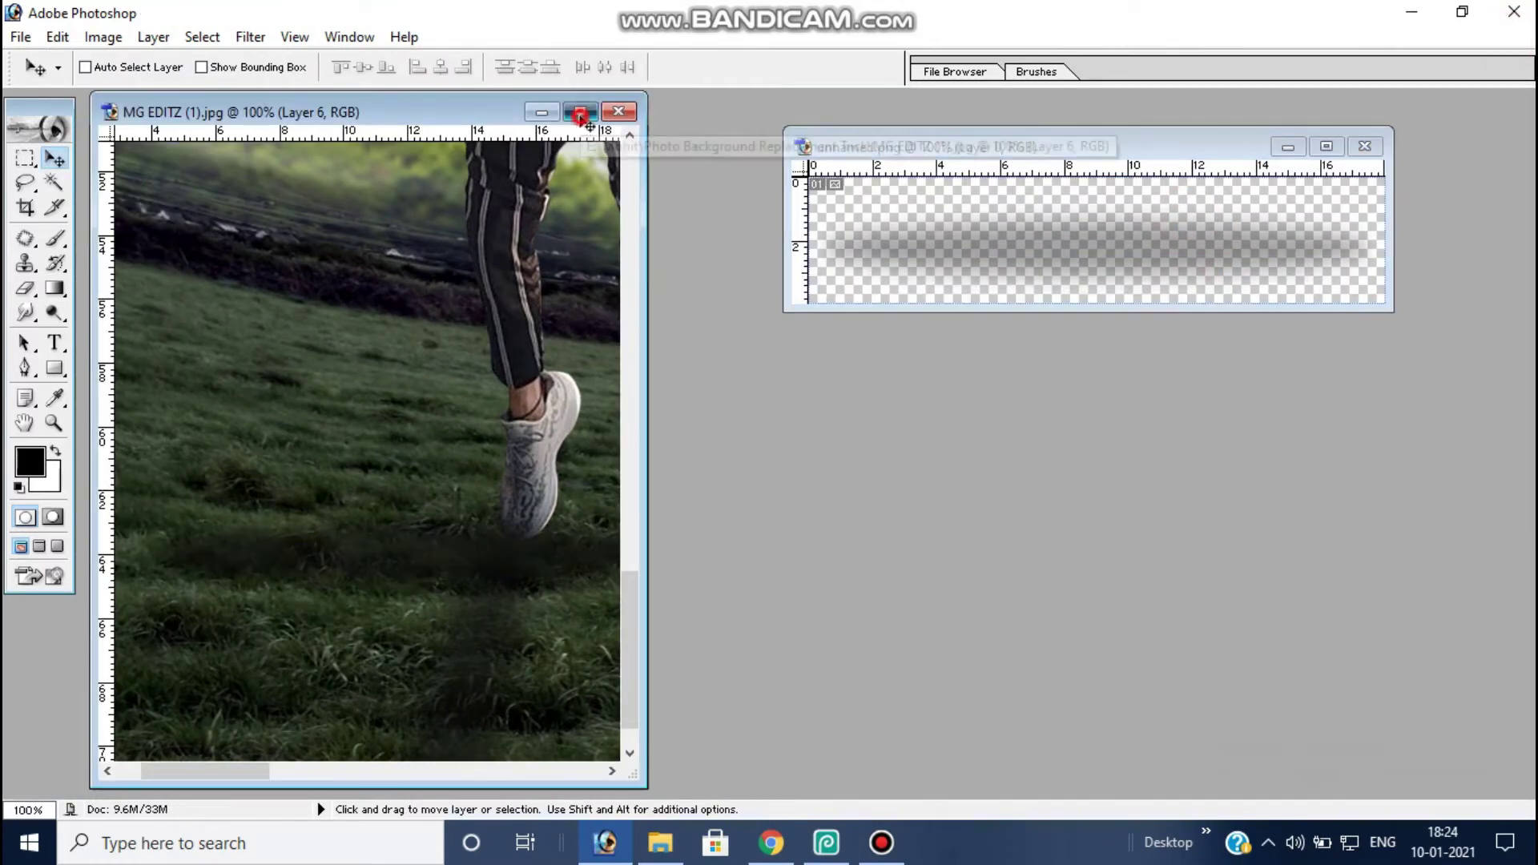
click(580, 111)
key(ctrl+t)
drag(676, 505, 294, 698)
drag(360, 418, 602, 690)
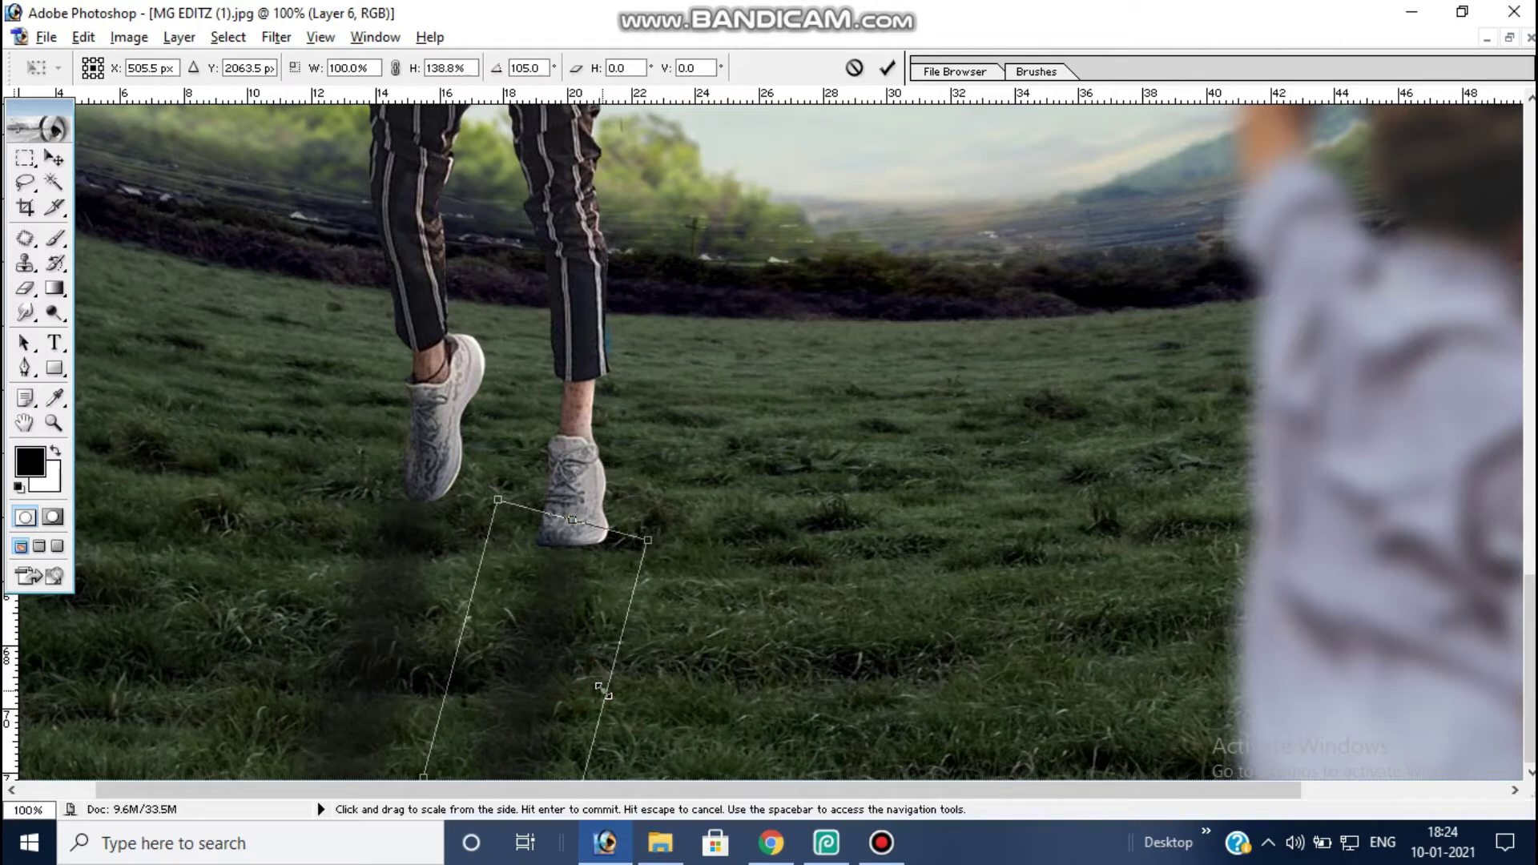
key(Return)
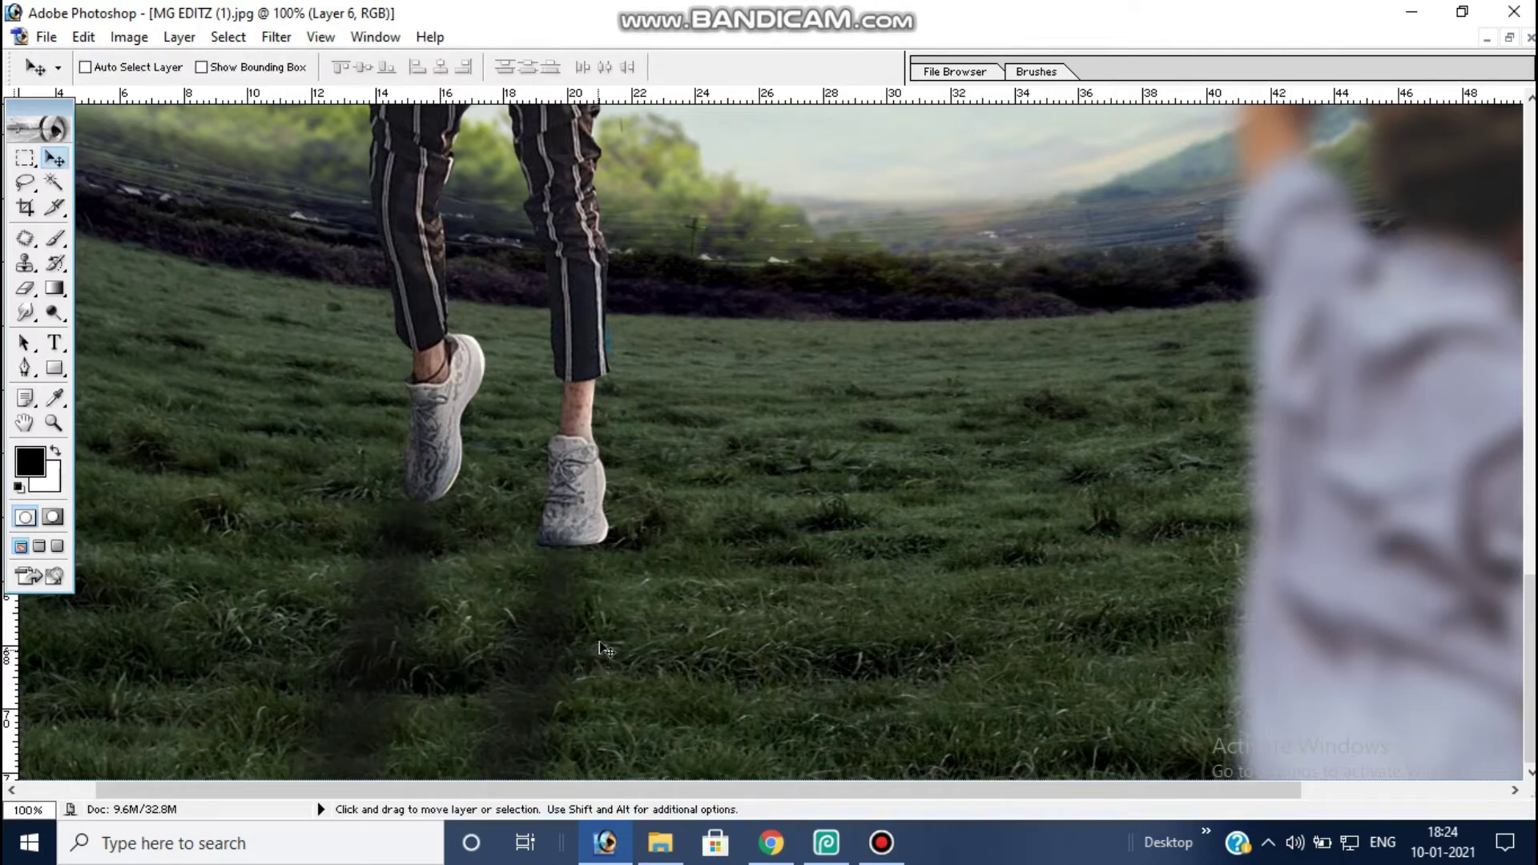
Step: Return the composite to its floating window at 25% zoom and close the shadow image unnamed.png
click(664, 478)
click(666, 474)
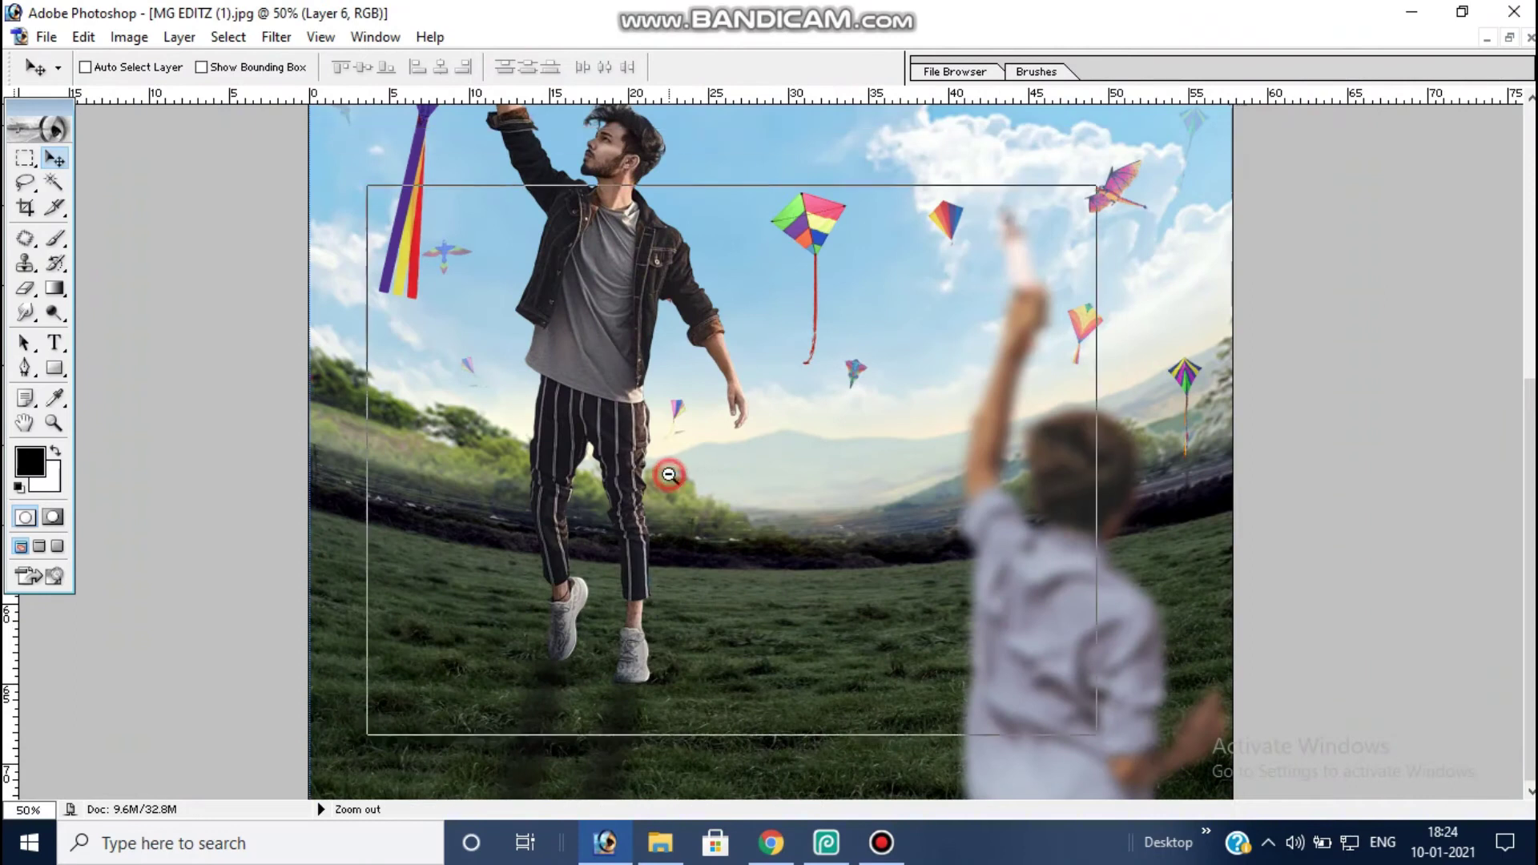
click(670, 471)
key(ctrl+minus)
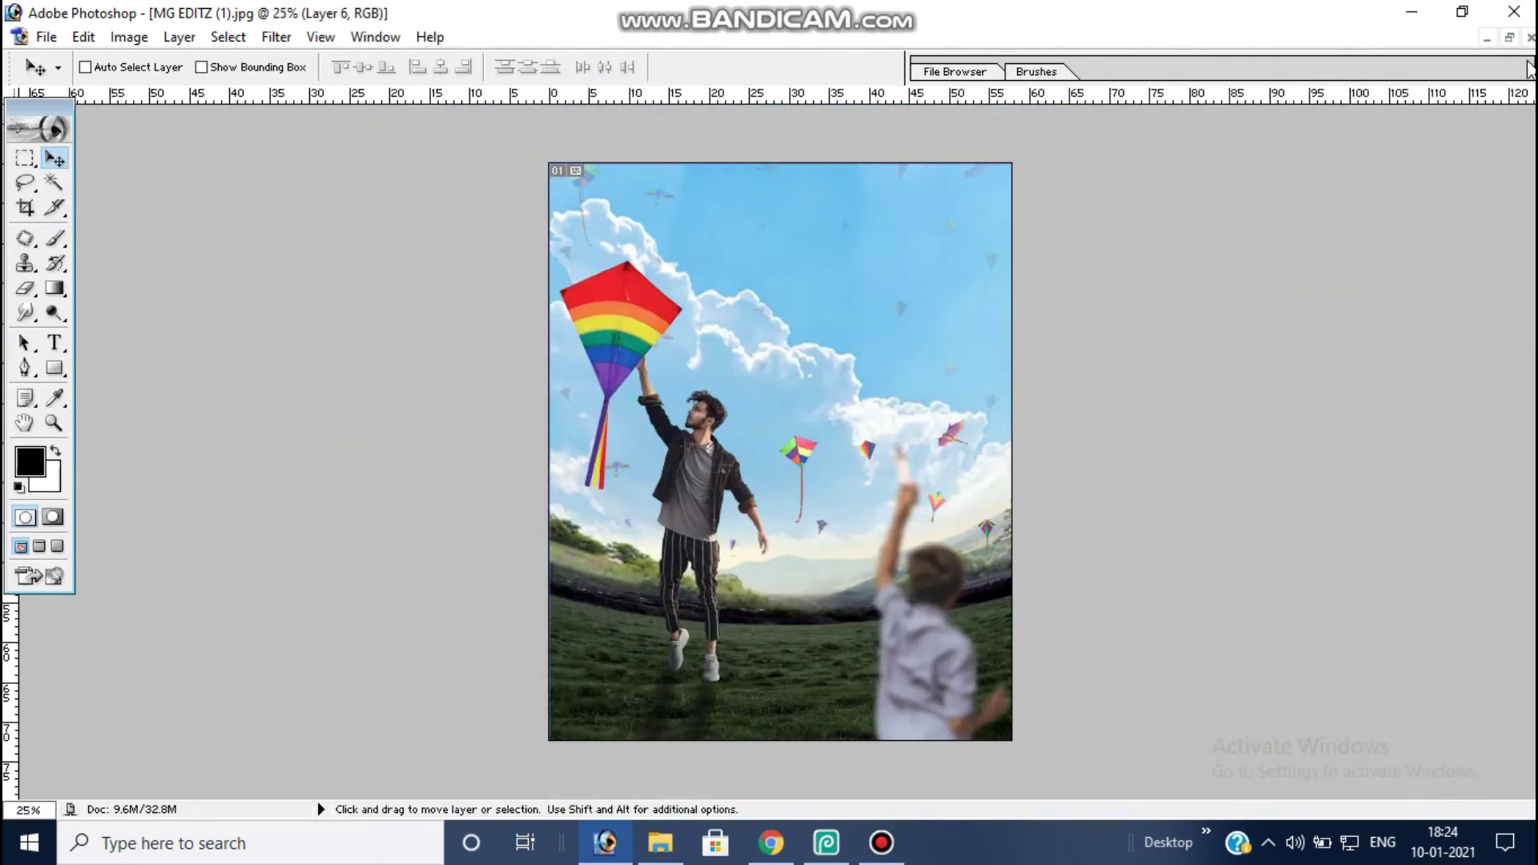
click(1512, 39)
click(1352, 138)
Step: Open the greeting lettering image MG EDITZ (1).png and copy the lettering into the composite's sky
double_click(1098, 261)
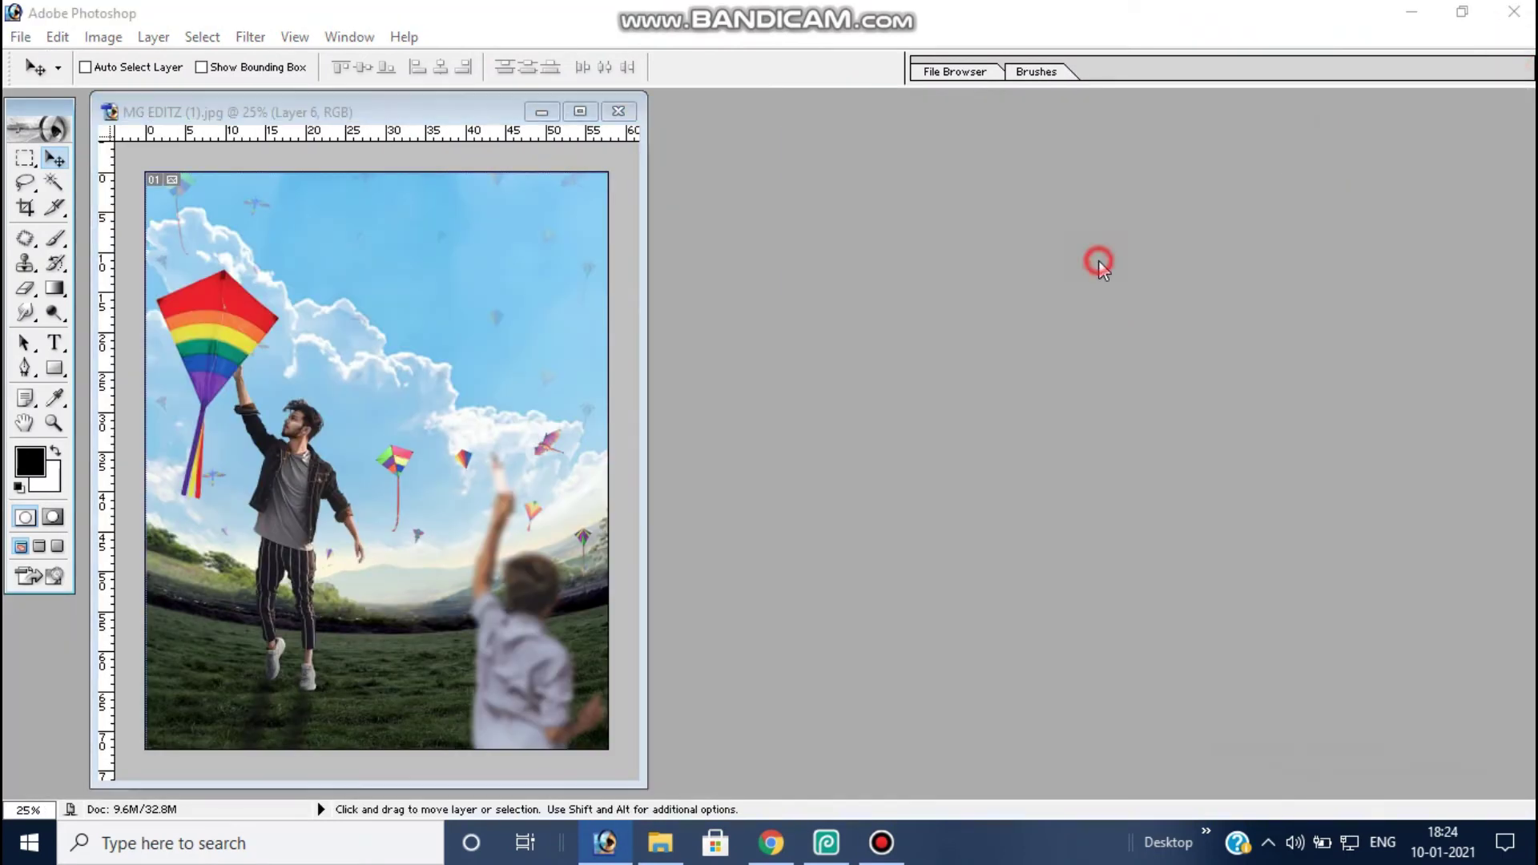
click(1025, 298)
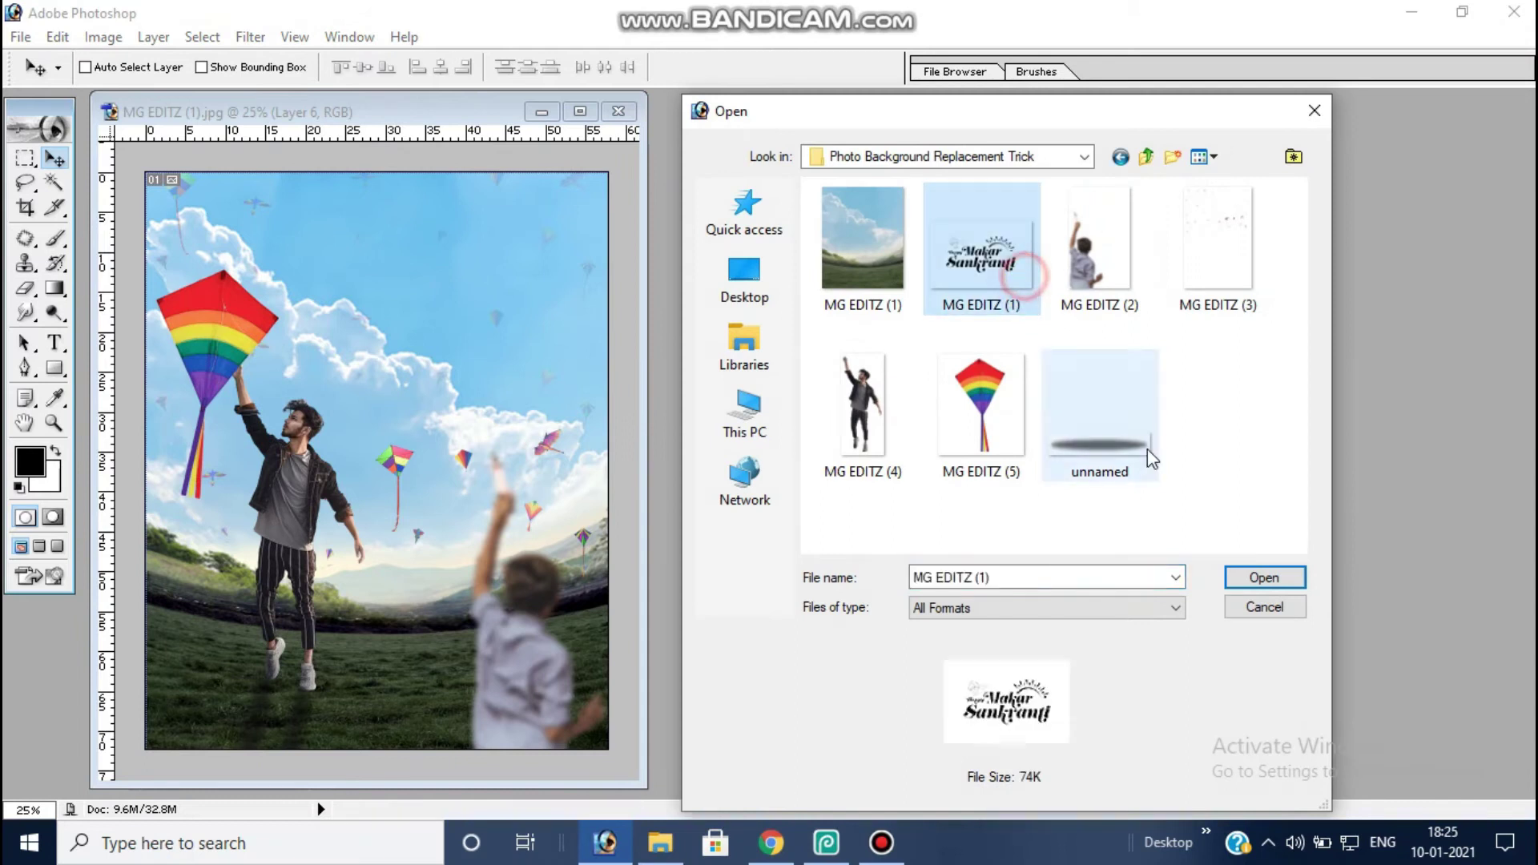
click(1264, 579)
drag(508, 161, 1198, 192)
drag(1318, 461, 556, 314)
Step: Scale the lettering to 230.4%, place it in the upper-right sky, and close the lettering image
key(ctrl+t)
key(shift+Right)
key(shift+Right)
key(shift+Right)
key(shift+Right)
key(shift+Right)
key(shift+Right)
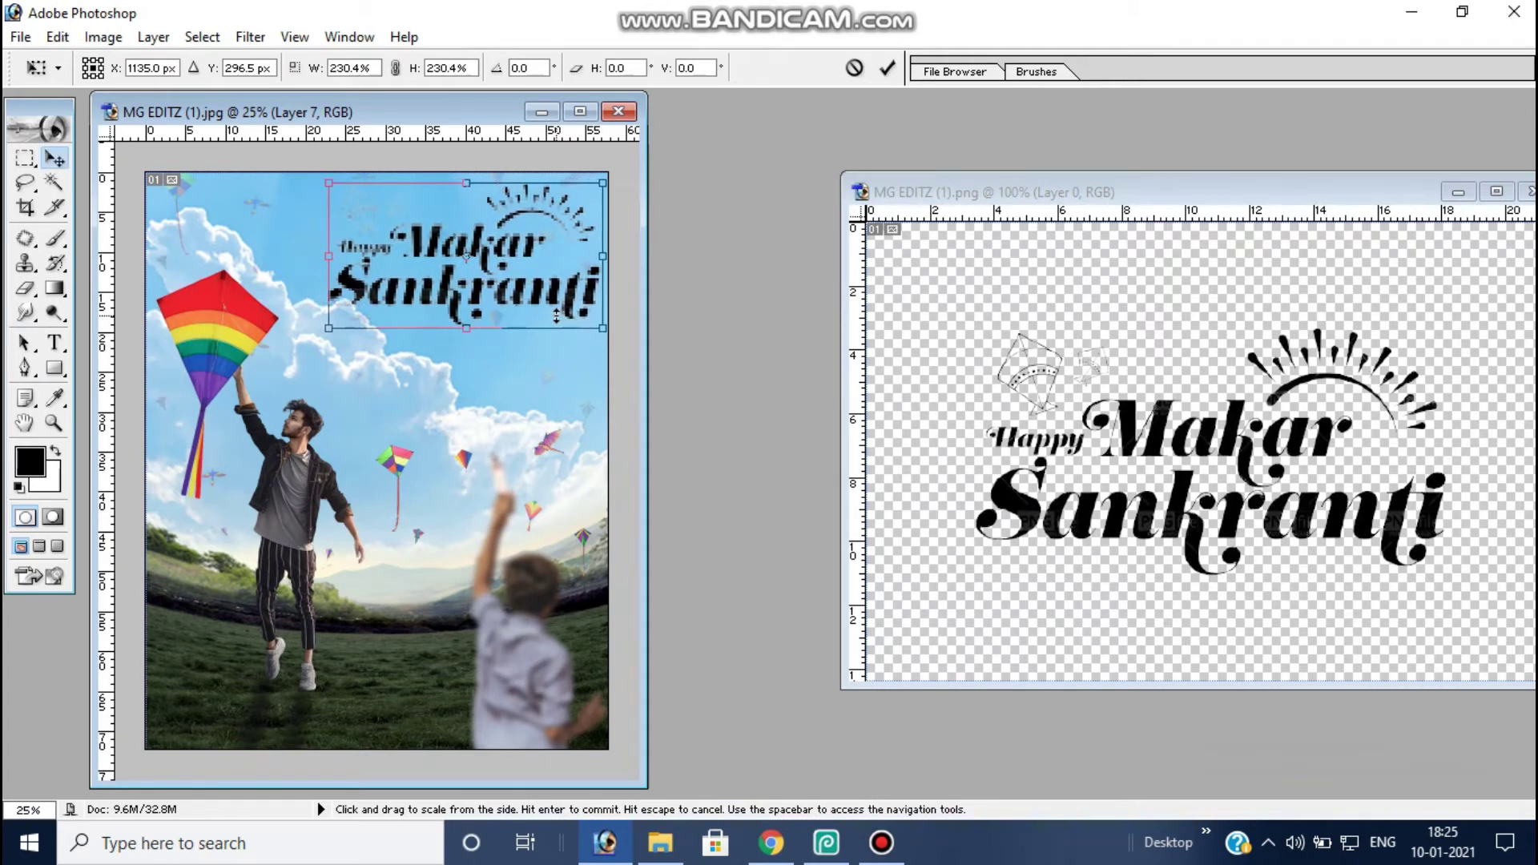
key(Return)
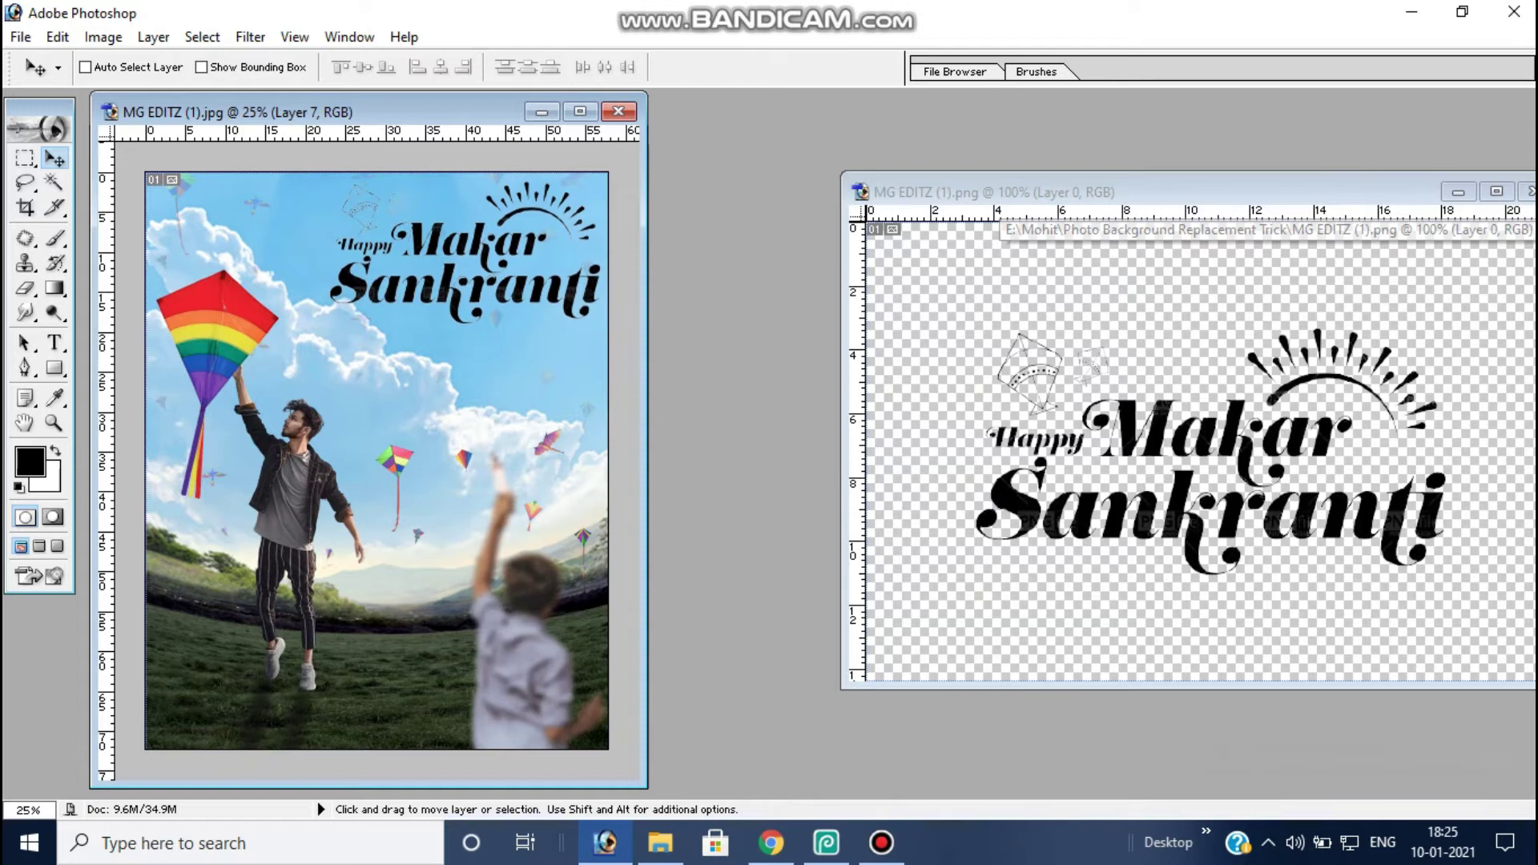
click(1530, 192)
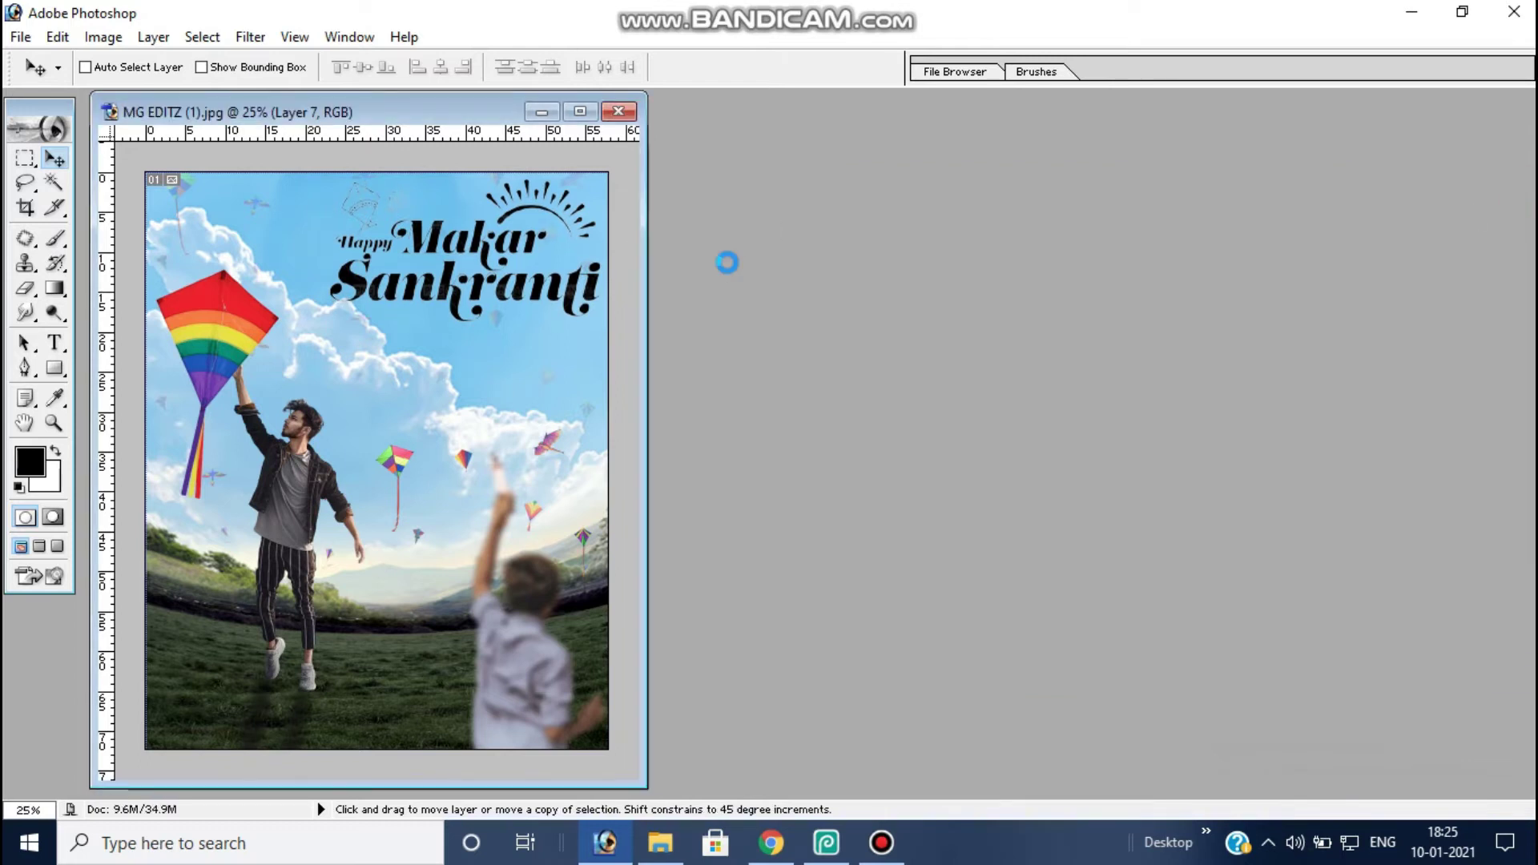
Step: Save the composite as a JPEG copy named 1 and open that file in Photopea
key(ctrl+shift+s)
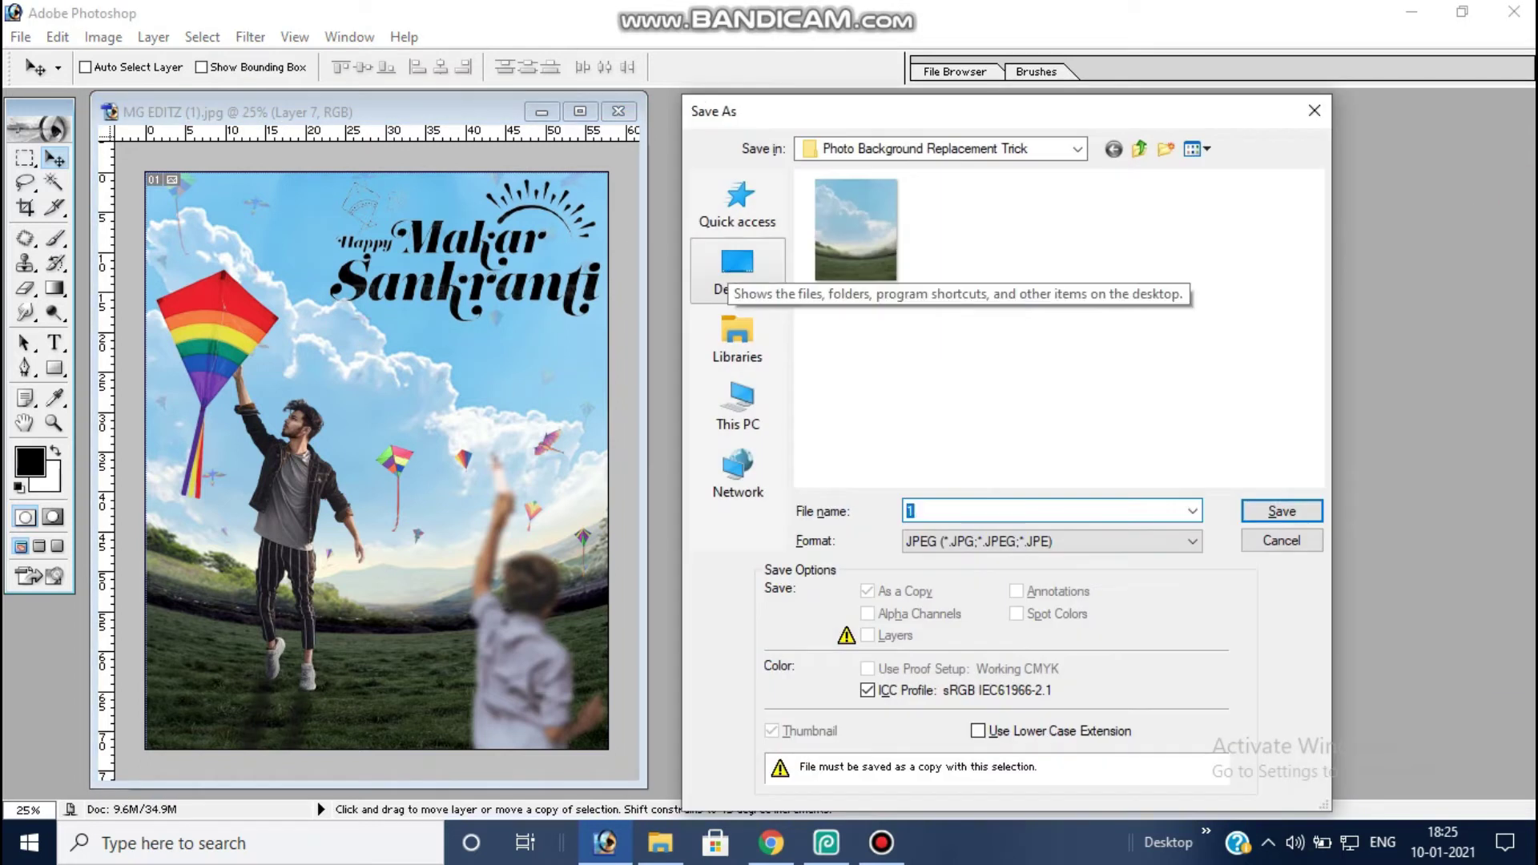
key(Return)
click(827, 845)
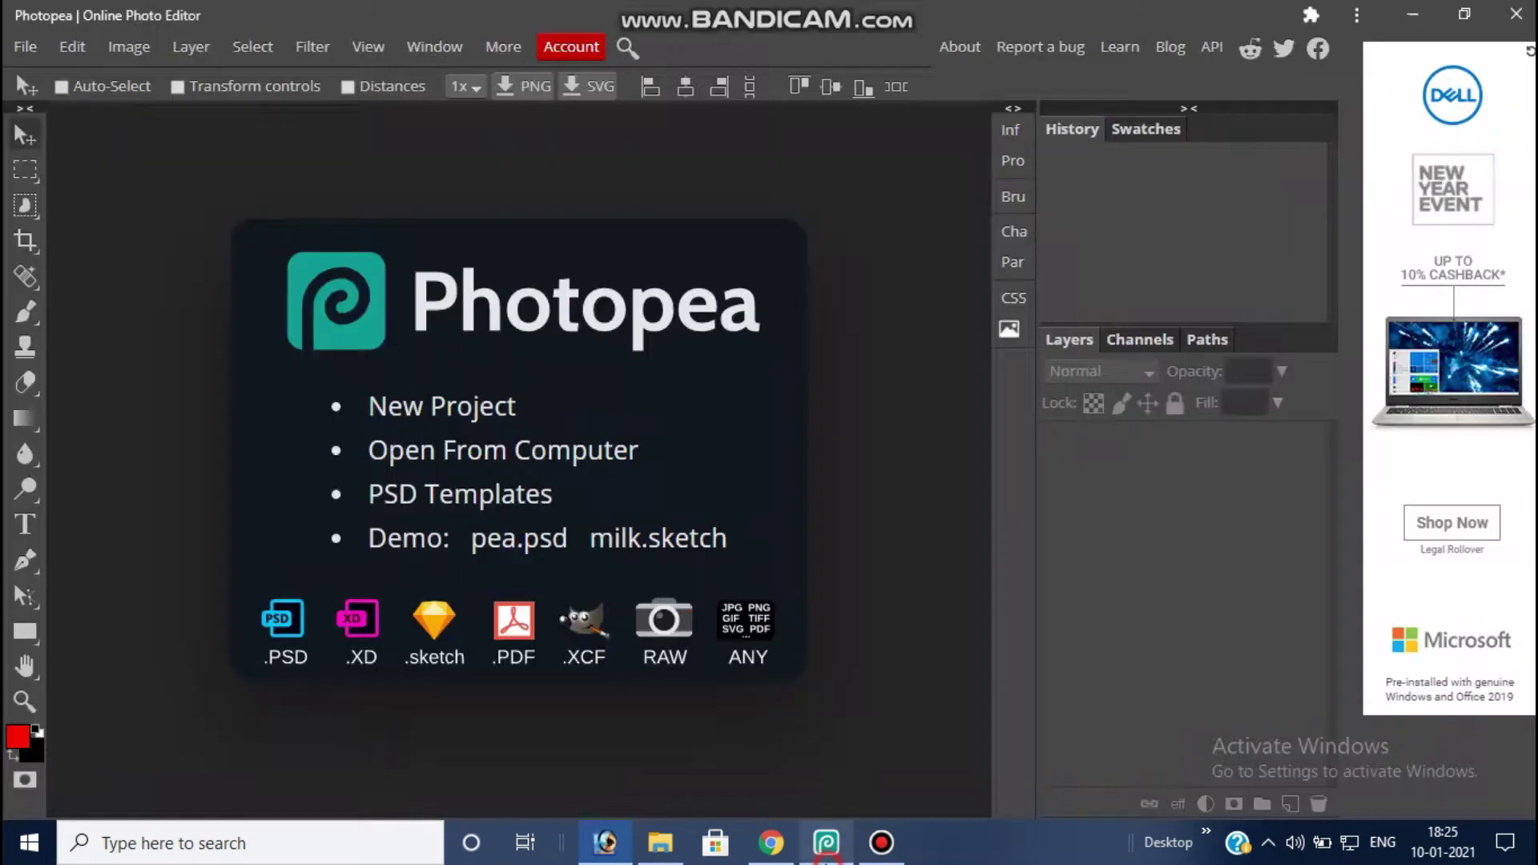
click(563, 448)
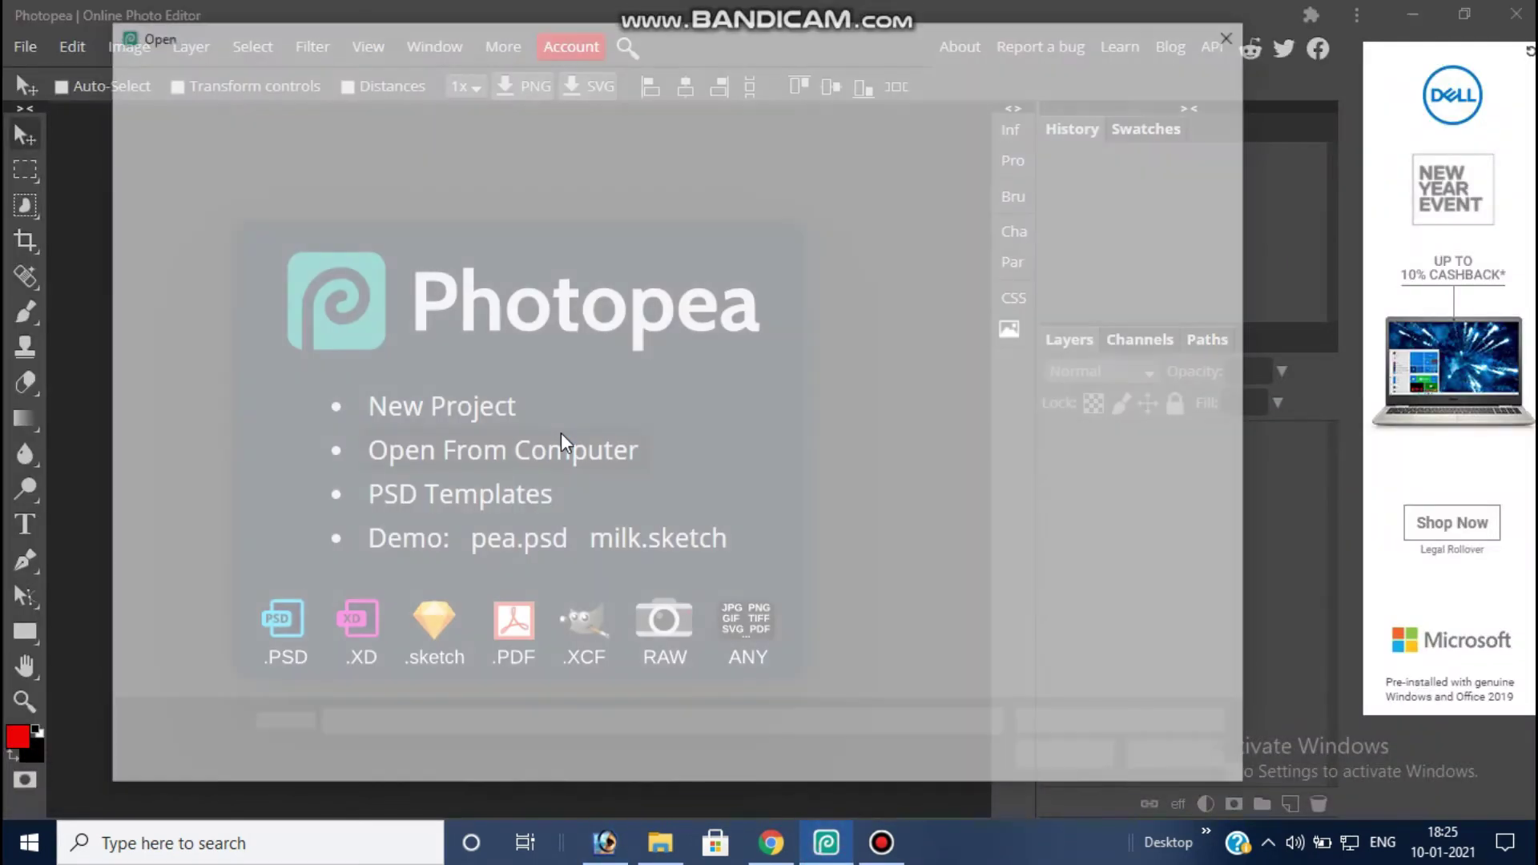
double_click(439, 226)
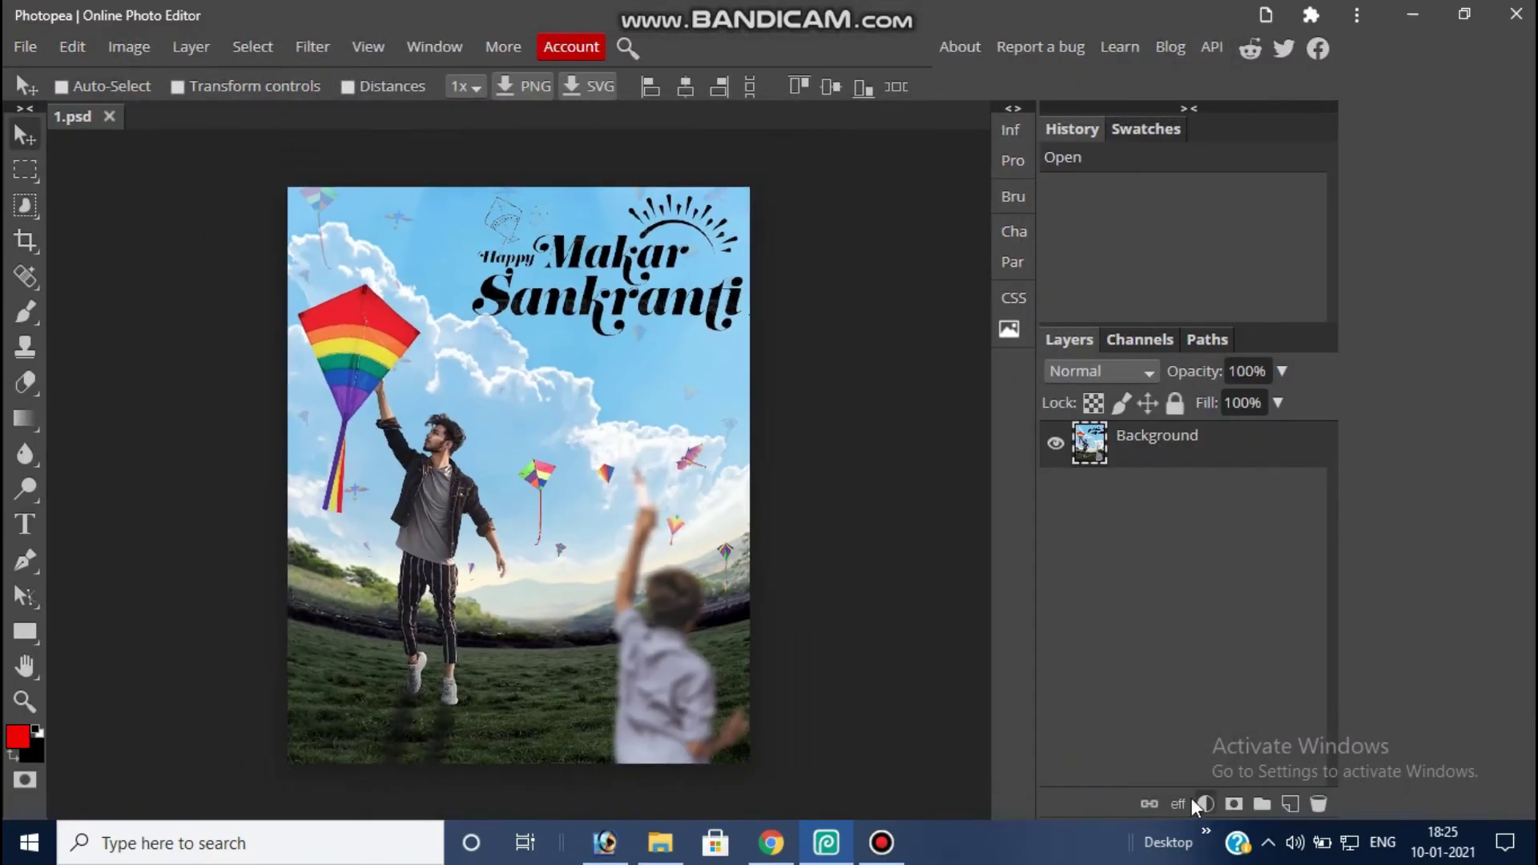
Step: Add a Brightness/Contrast adjustment layer with brightness 21 and contrast 35
click(1205, 803)
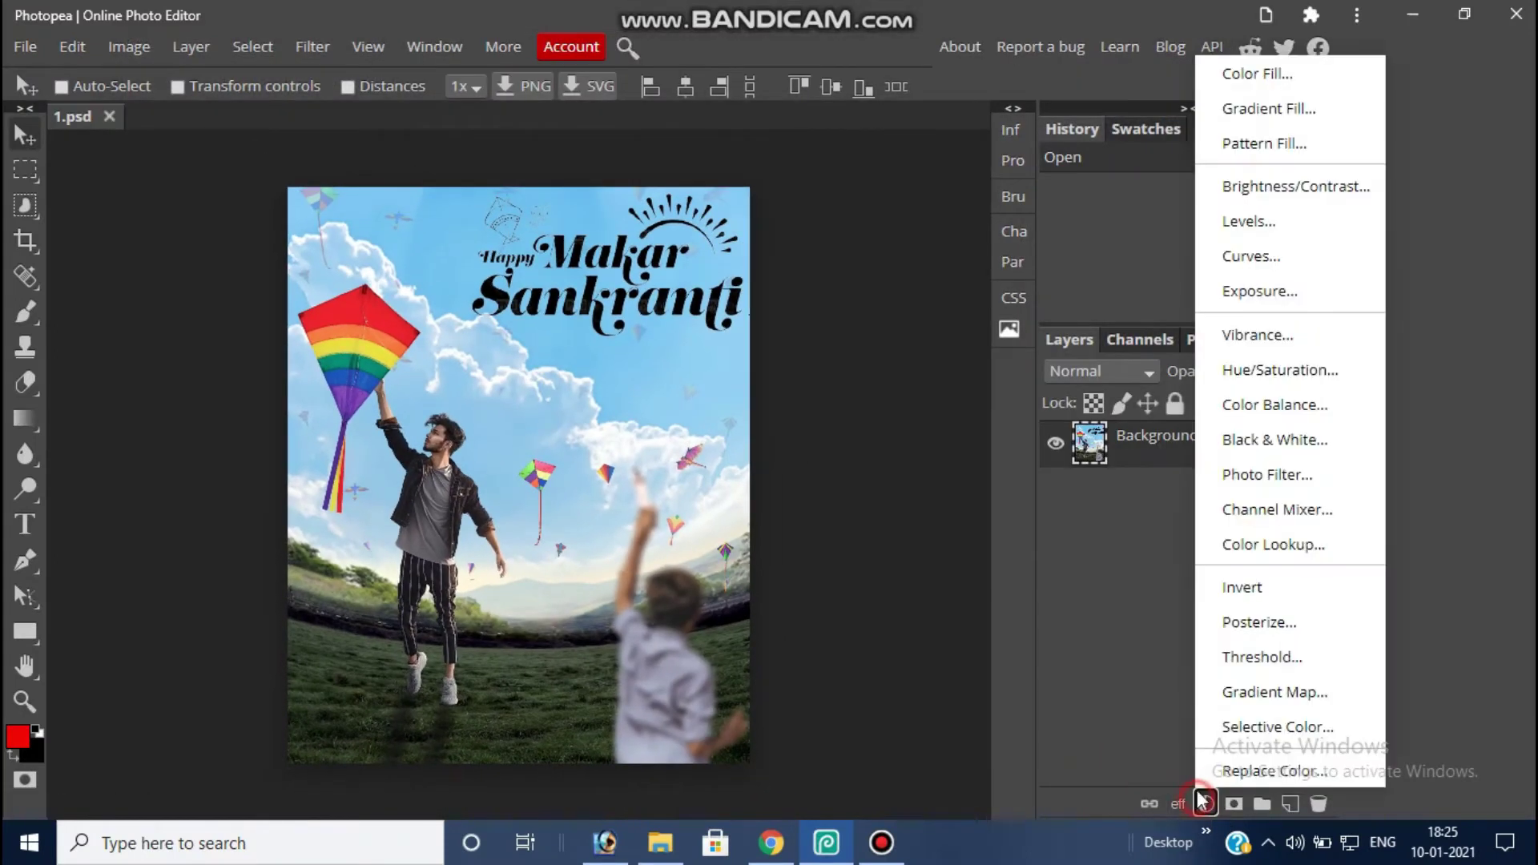
click(1282, 183)
drag(805, 277, 828, 277)
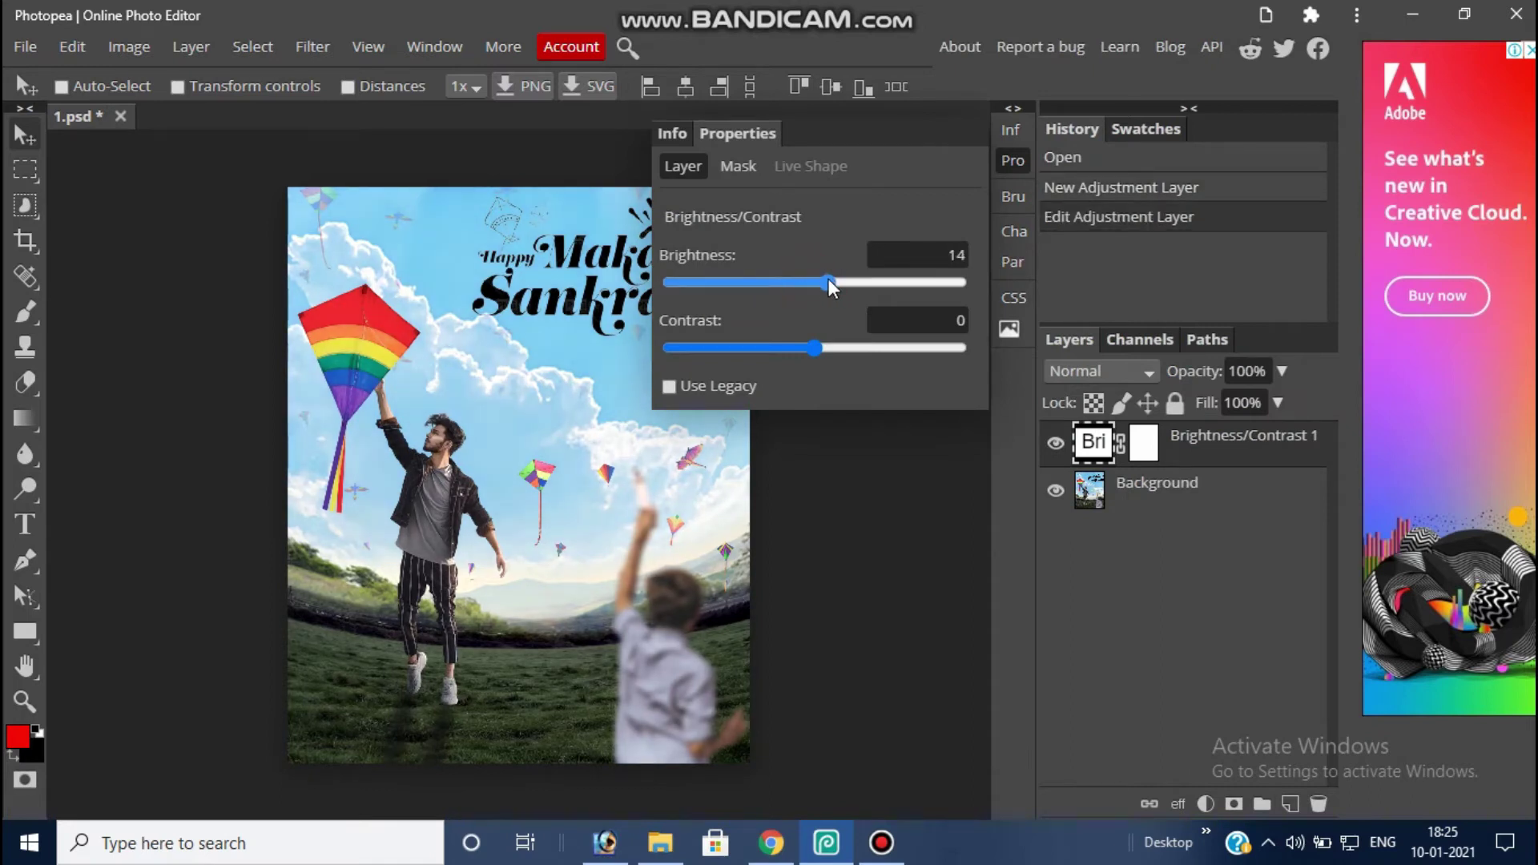
click(853, 347)
mouse_move(865, 339)
mouse_down()
mouse_move(891, 343)
mouse_move(865, 335)
mouse_up()
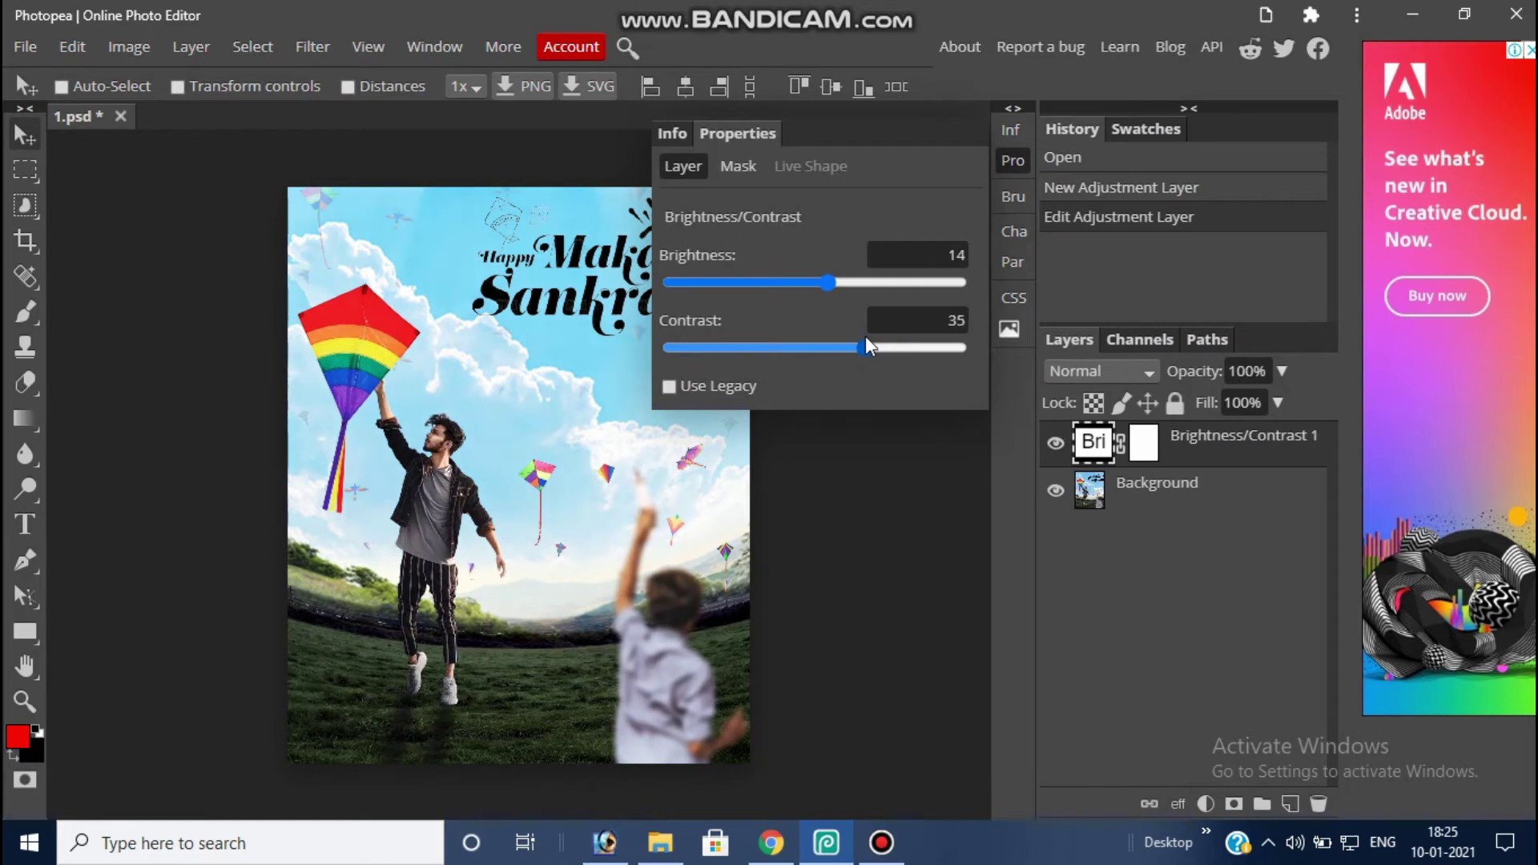
drag(848, 282, 835, 276)
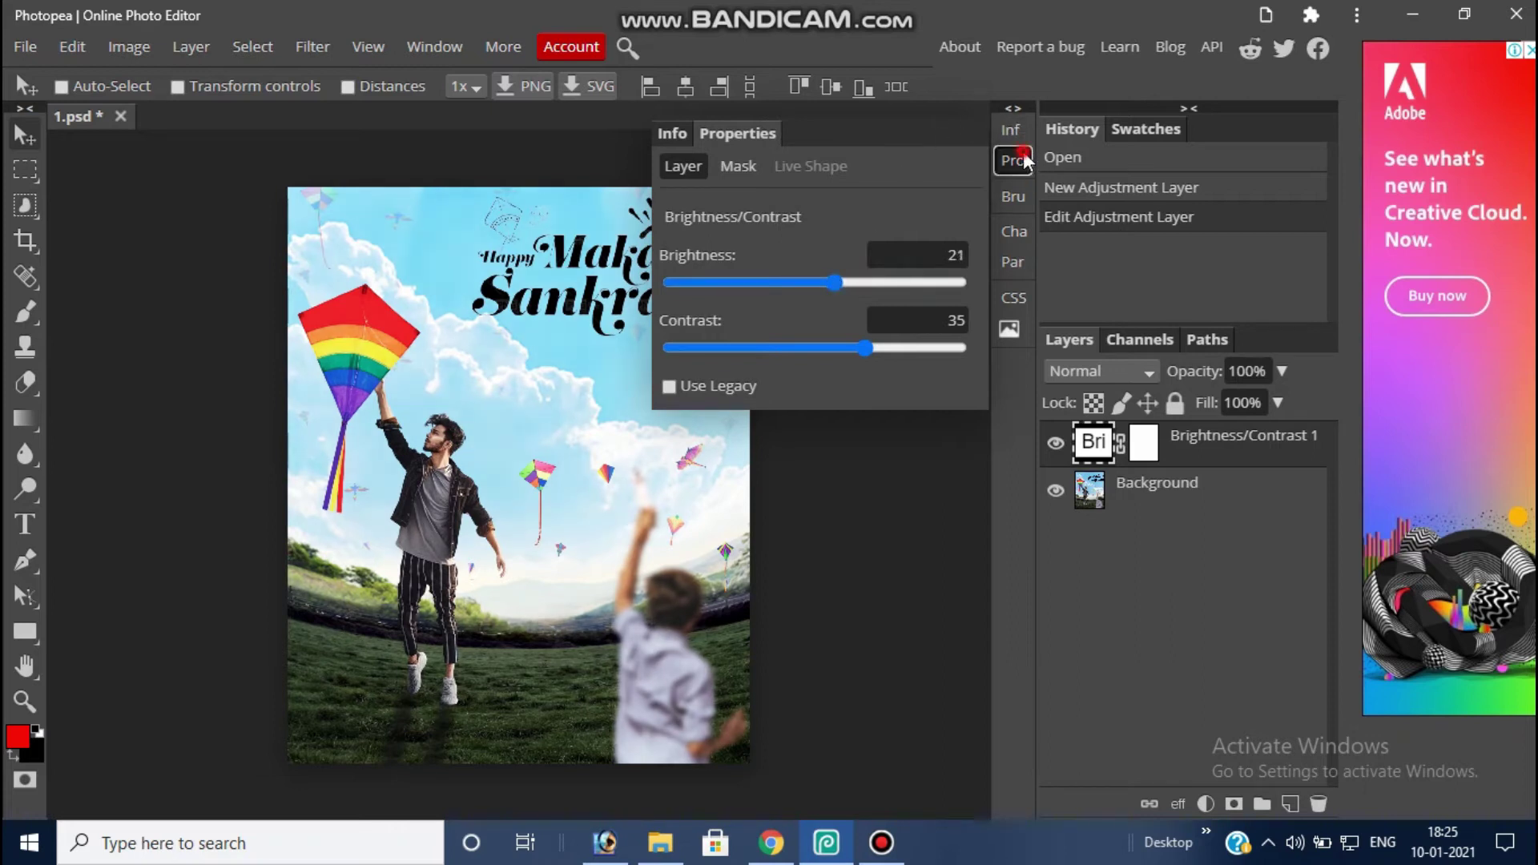
click(1023, 159)
Step: Add a Levels adjustment layer and set the Blue channel's input range to 19–225 and its output white to 237
click(1206, 803)
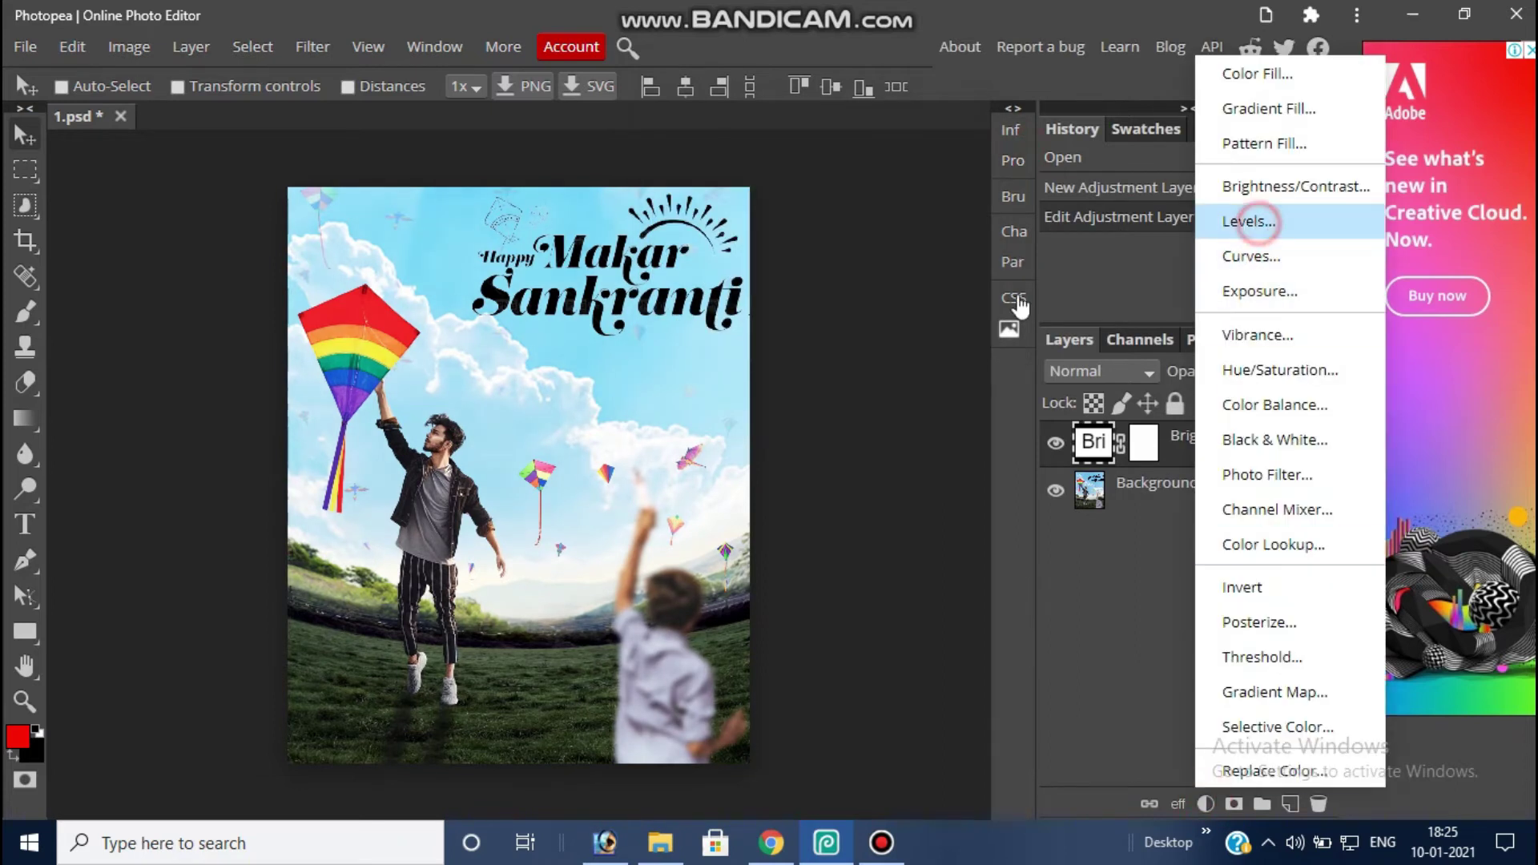
click(1250, 222)
click(778, 347)
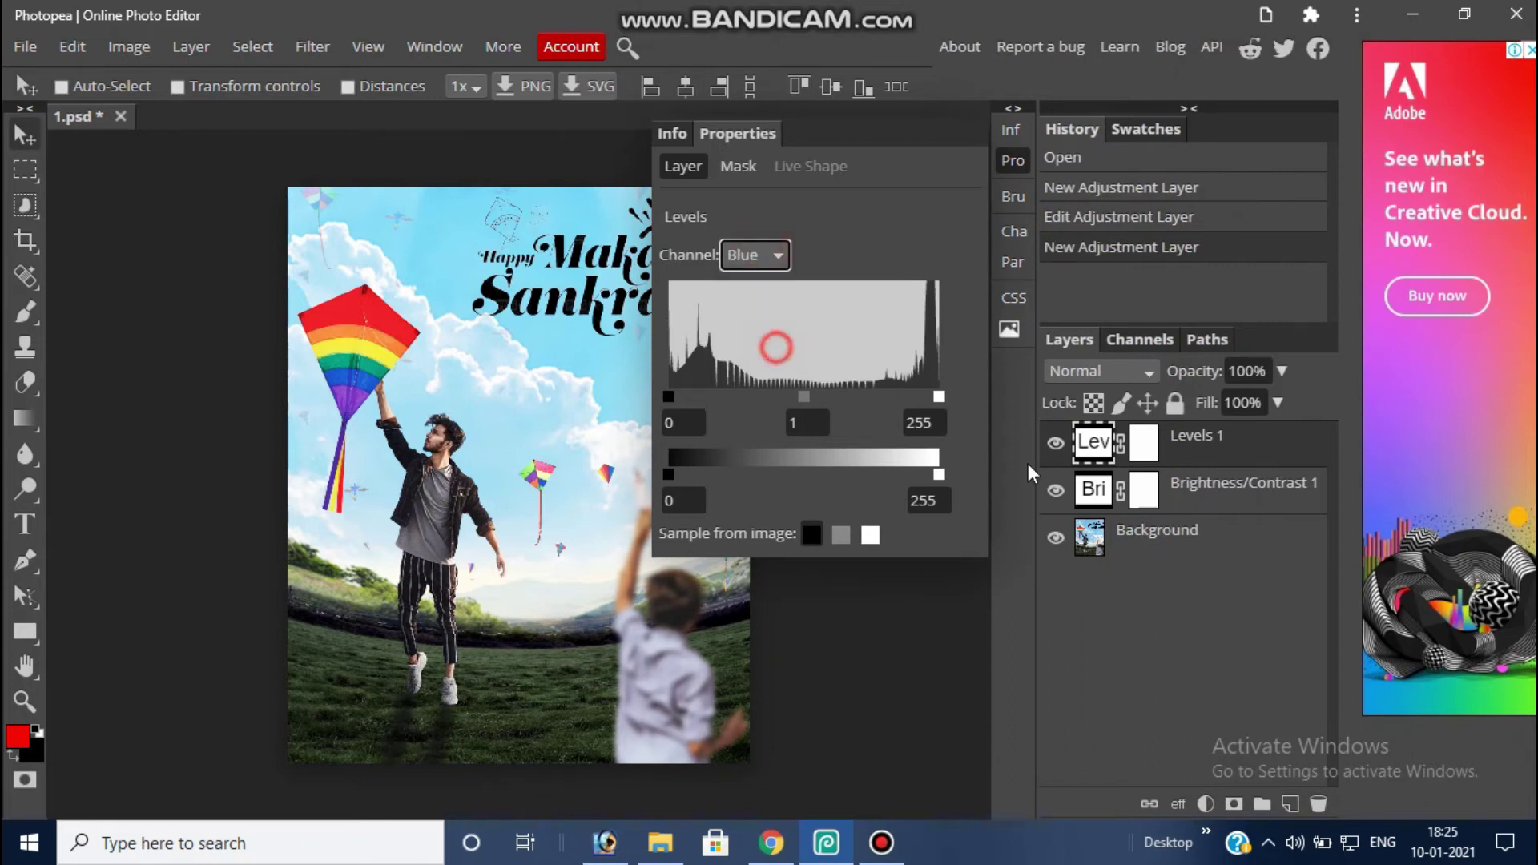
drag(669, 392, 700, 396)
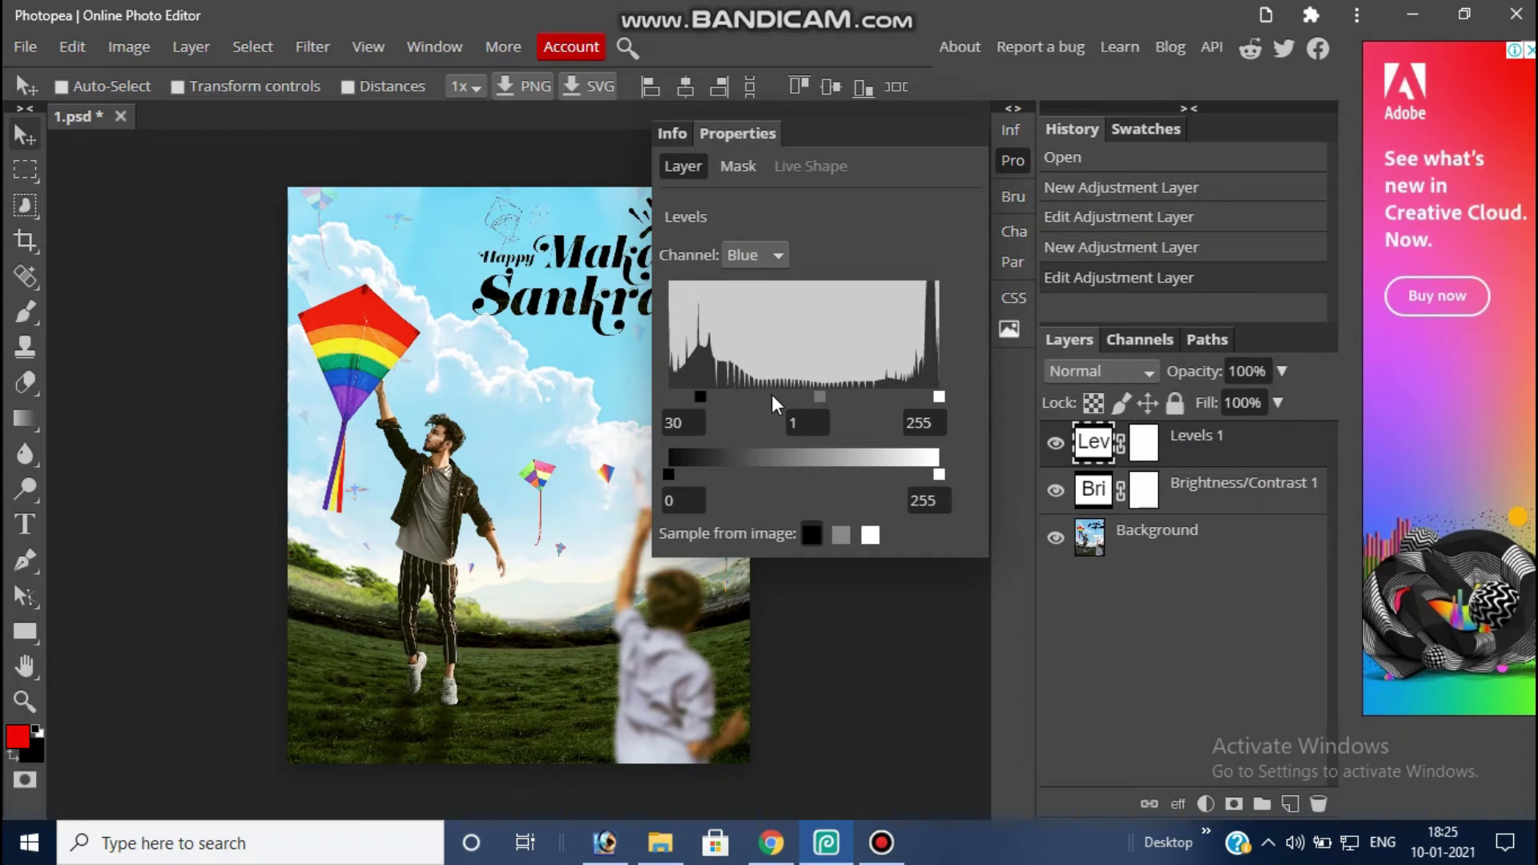
drag(700, 398, 689, 396)
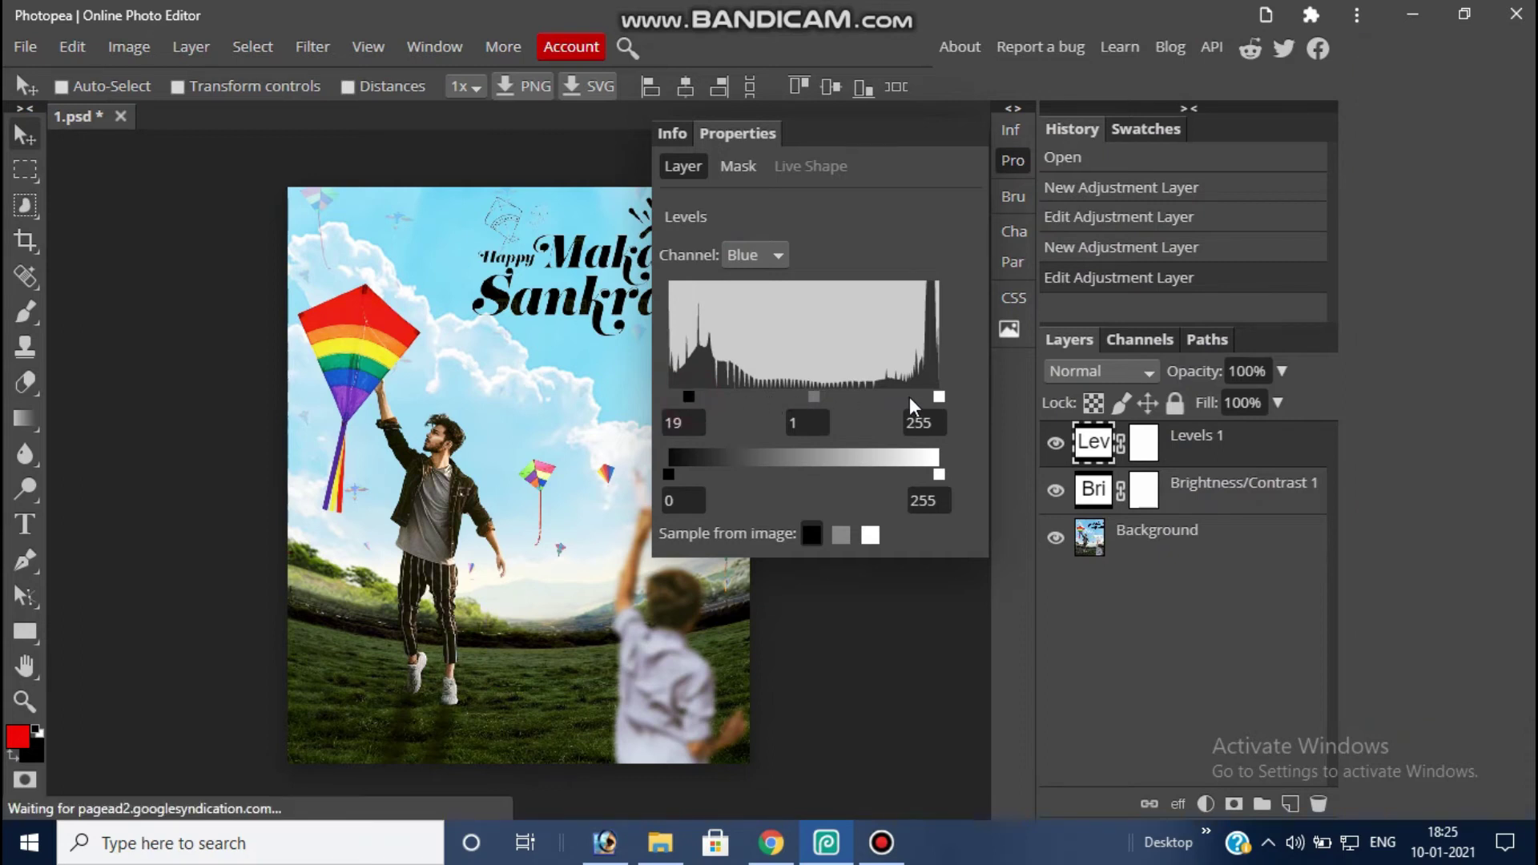
drag(937, 396, 907, 396)
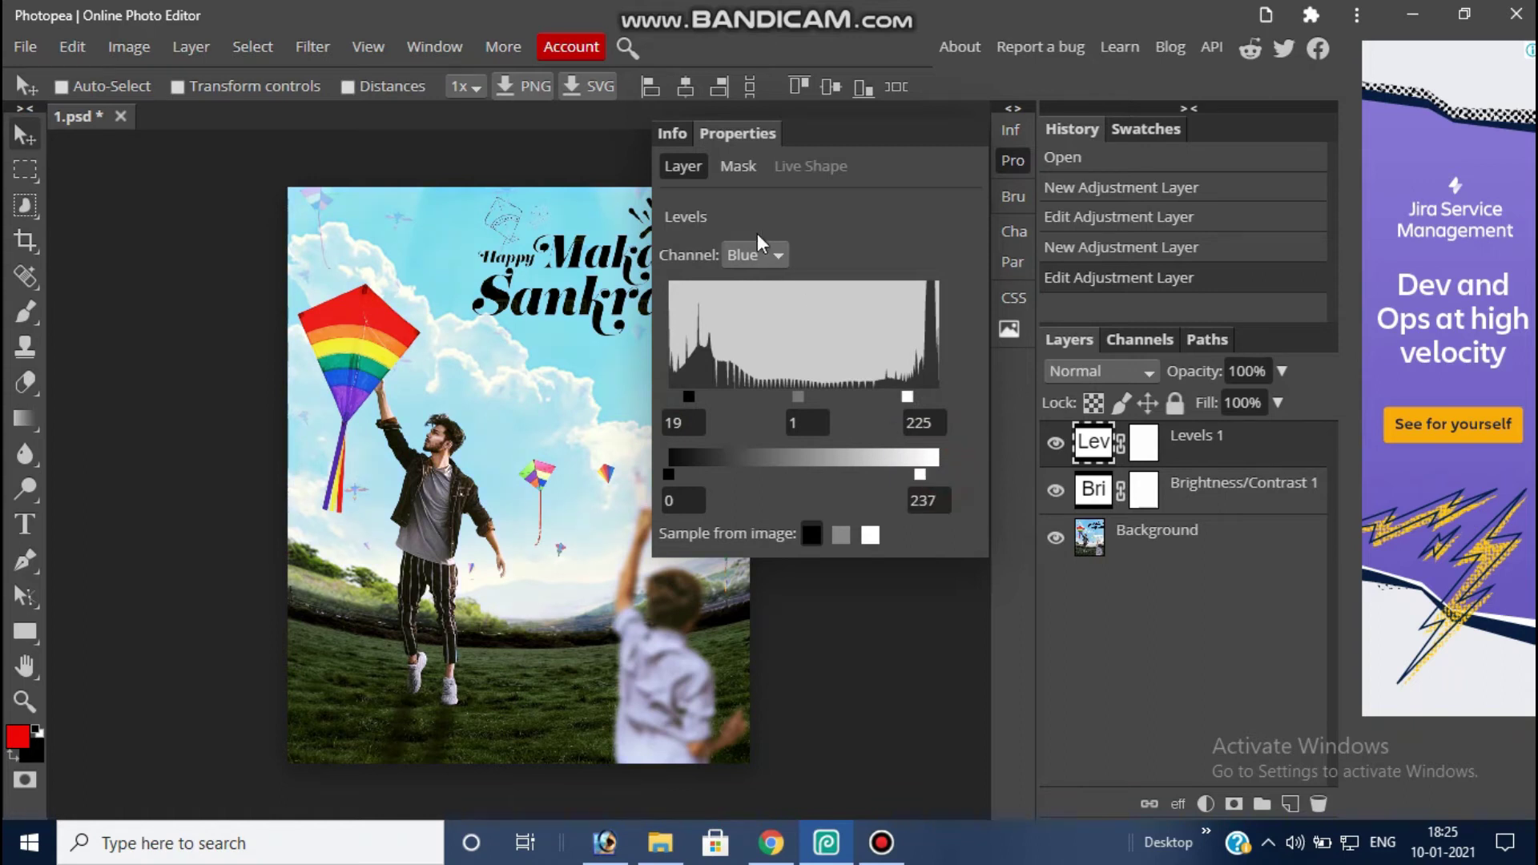
Step: Set the Red channel's input black to 28 and input white to 240 in the Levels adjustment
click(771, 303)
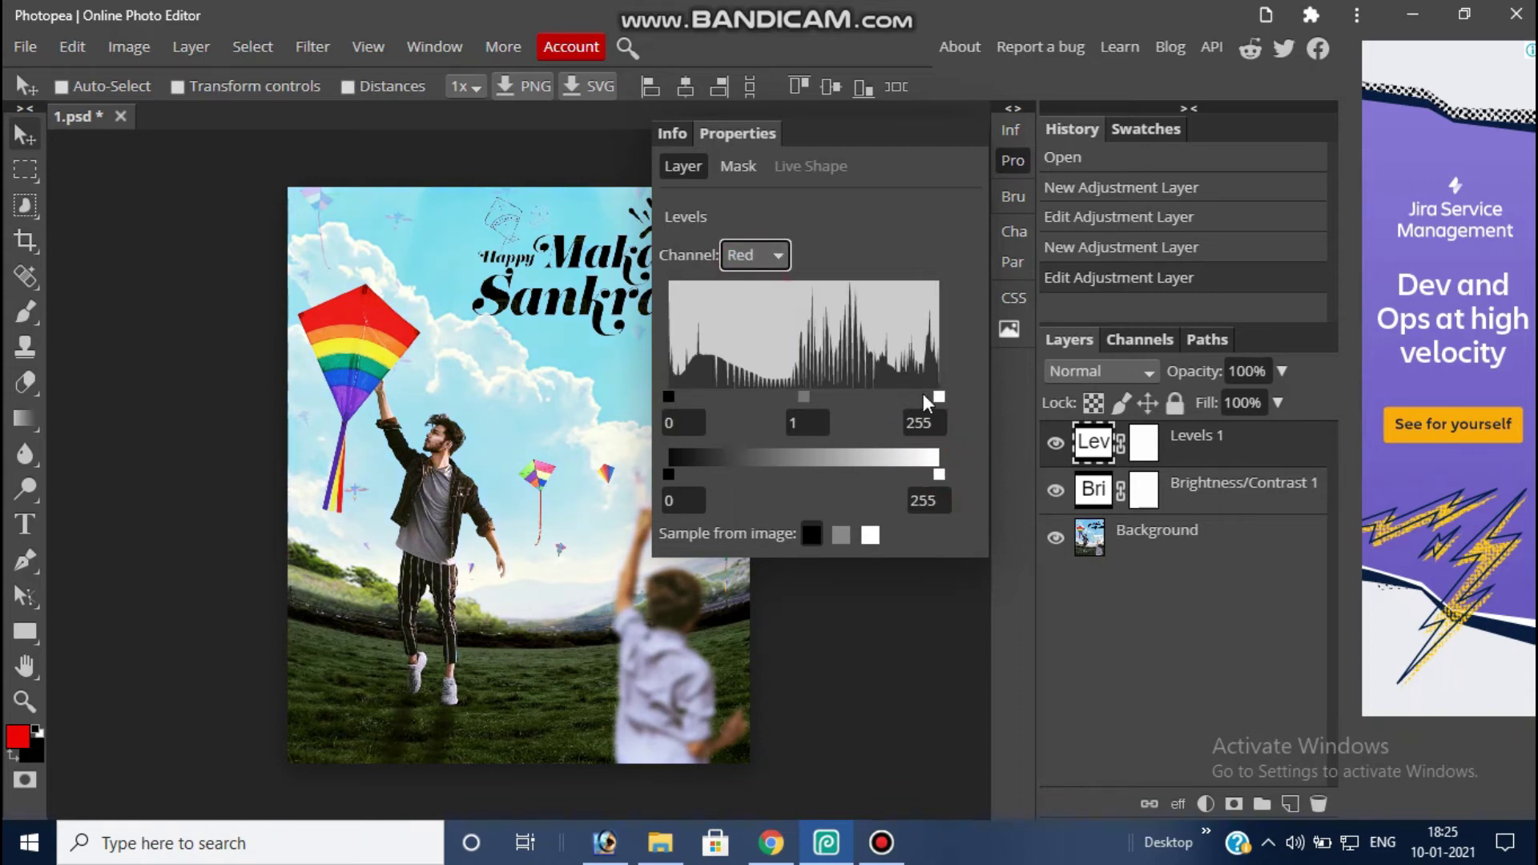
drag(668, 397, 698, 396)
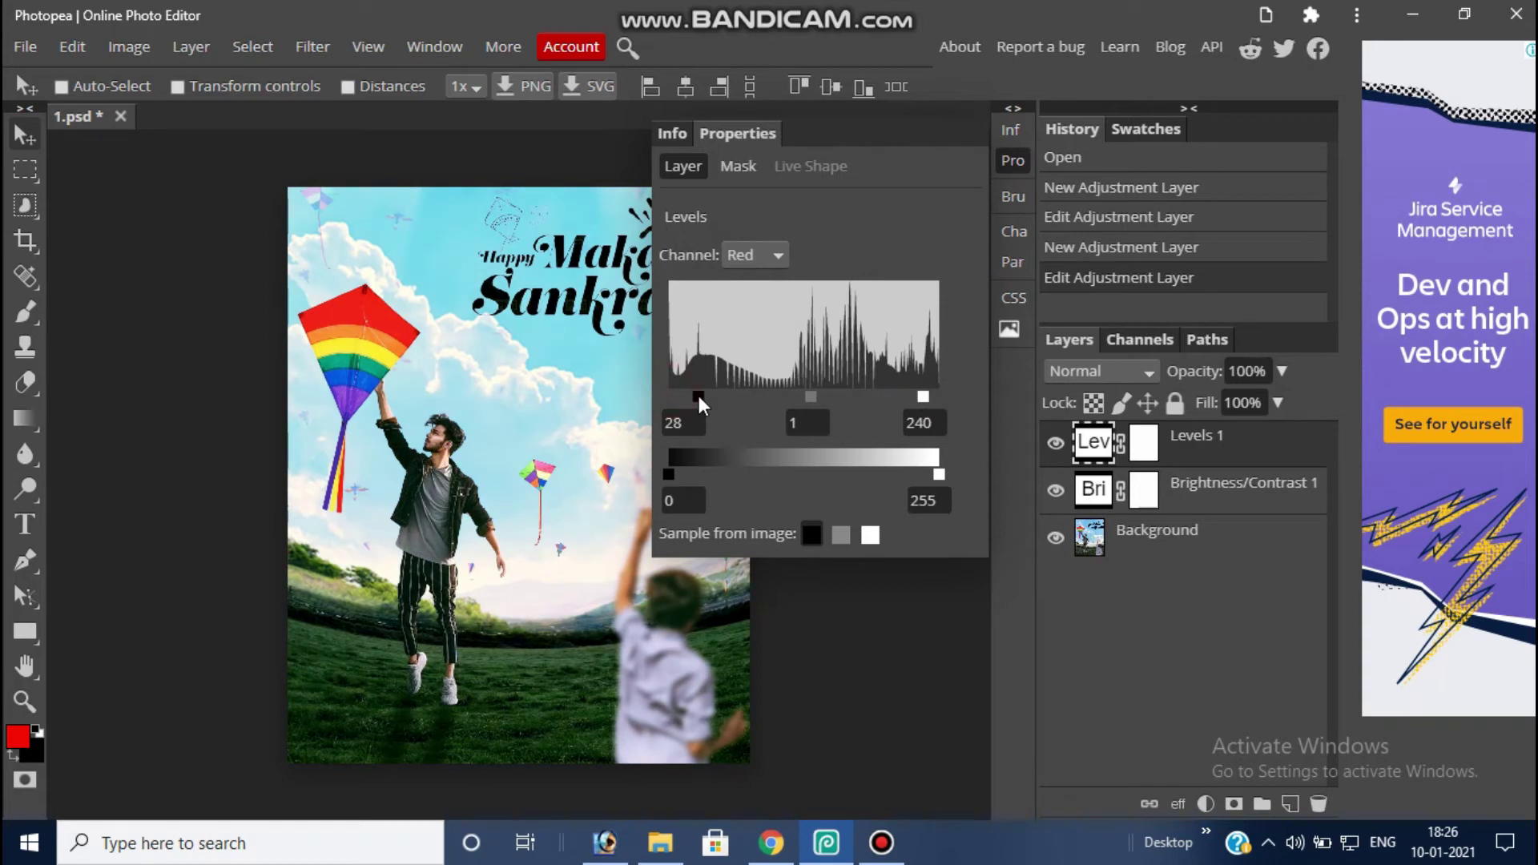
click(1013, 161)
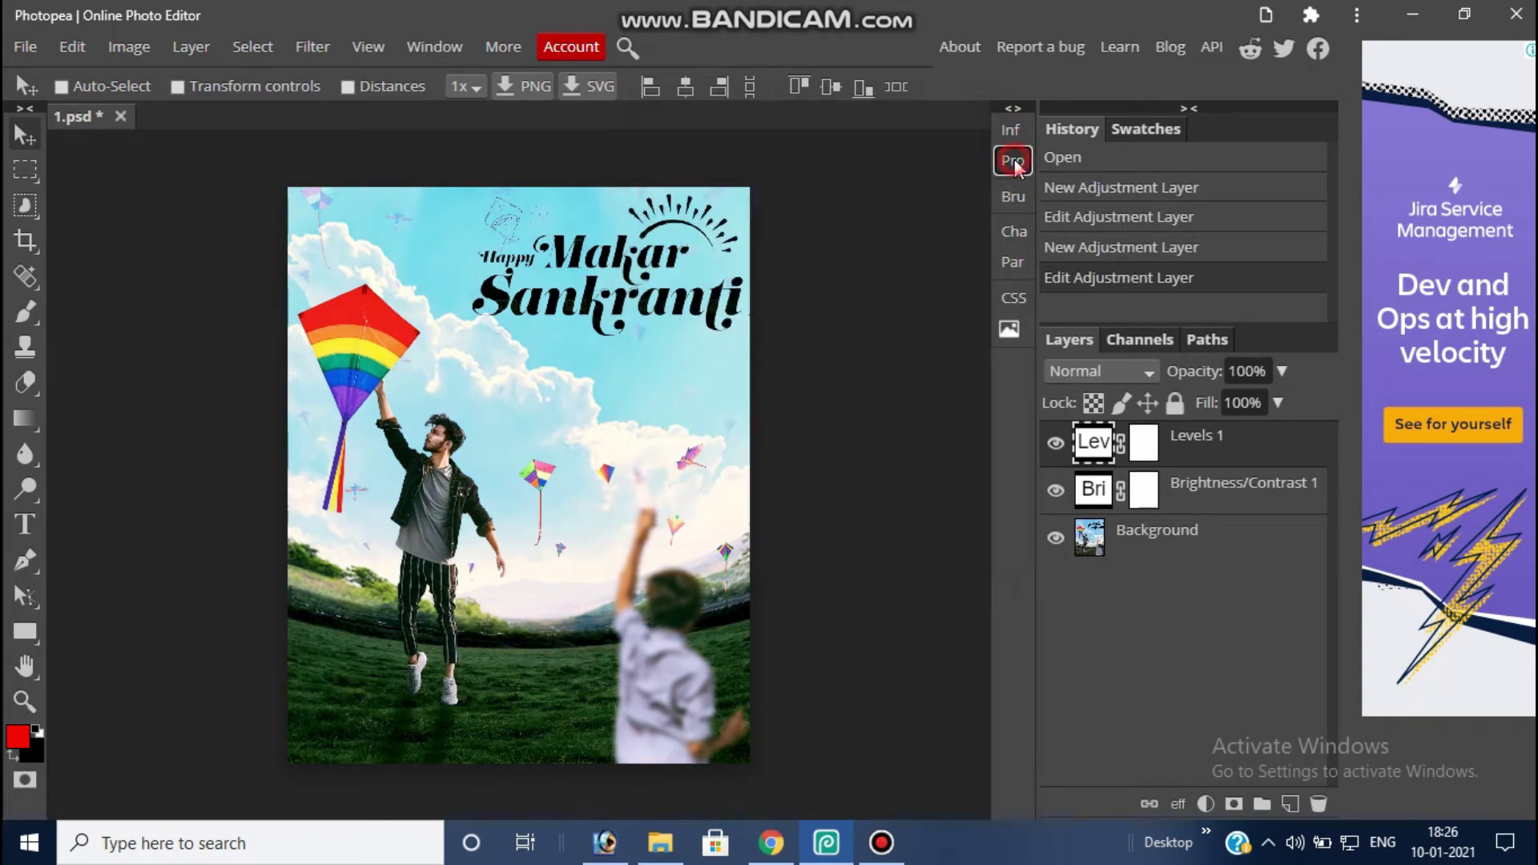
Step: Add a Curves adjustment layer and slightly raise the midtones of the Blue and Green channels
click(1251, 256)
click(719, 250)
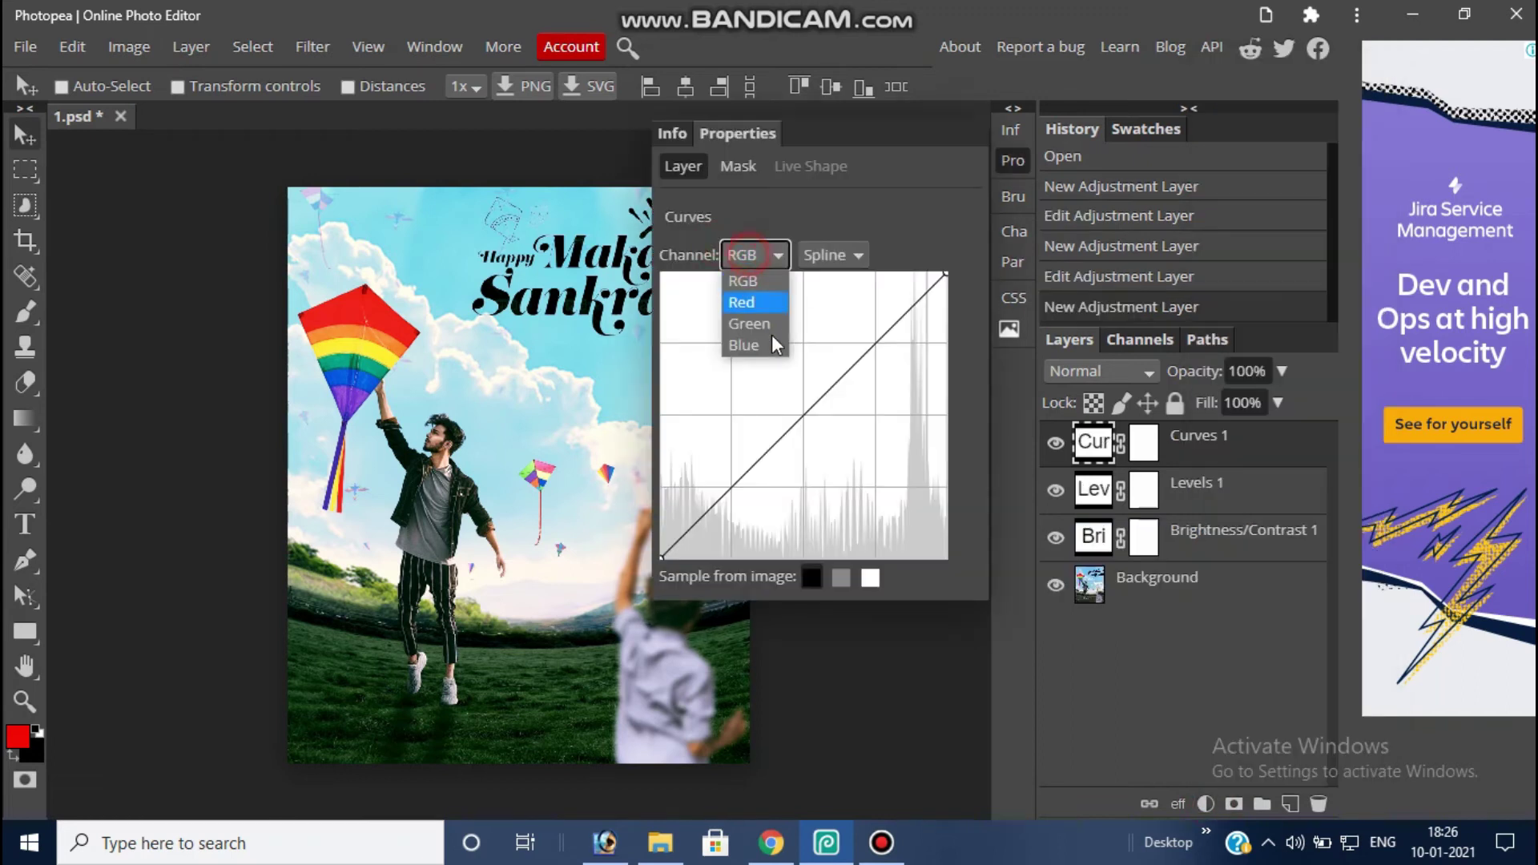
click(740, 343)
click(792, 416)
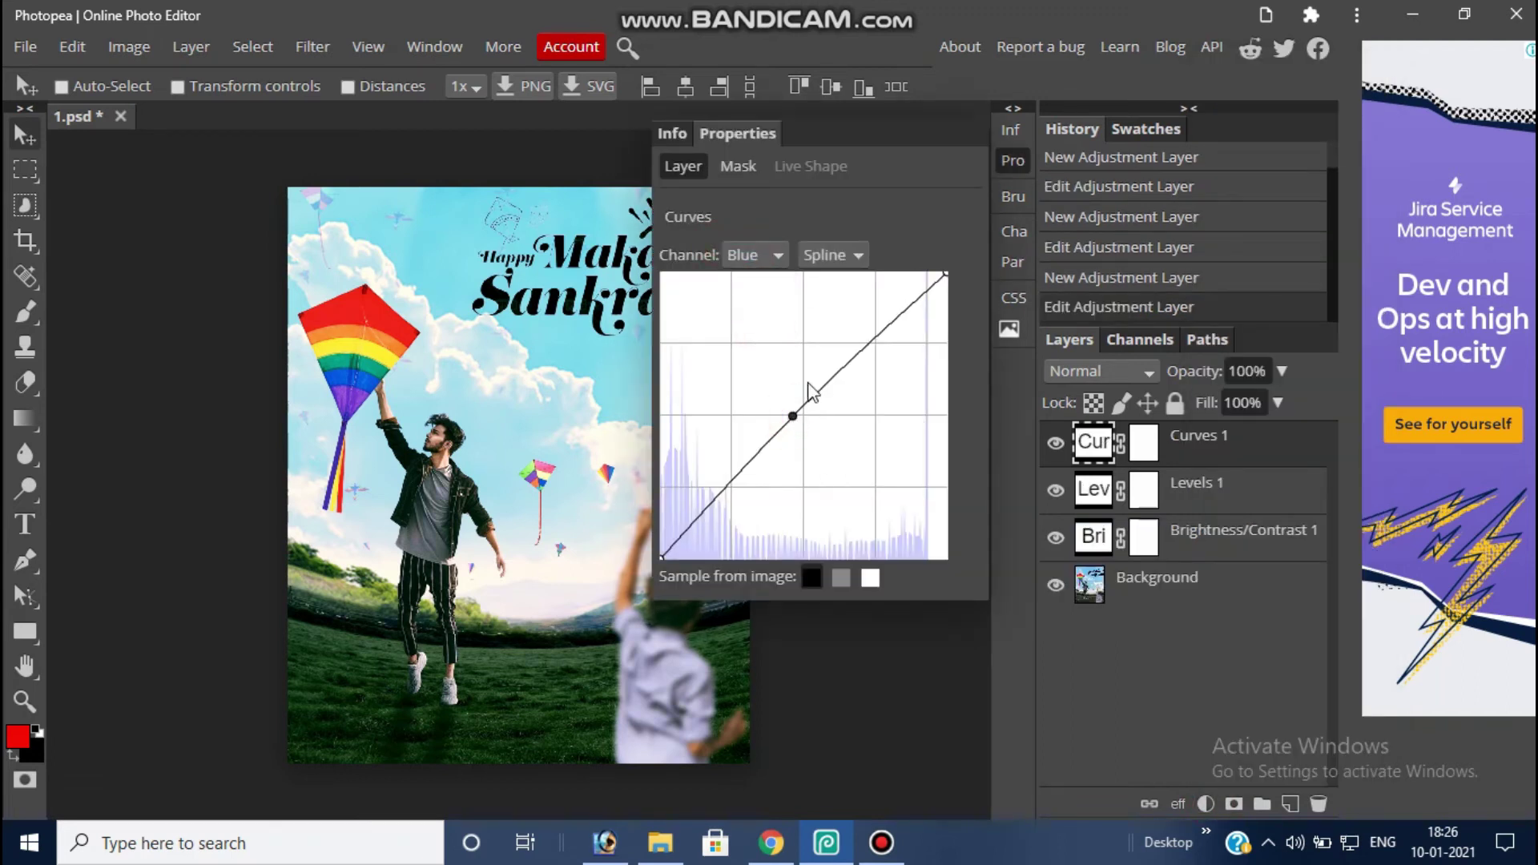
click(754, 255)
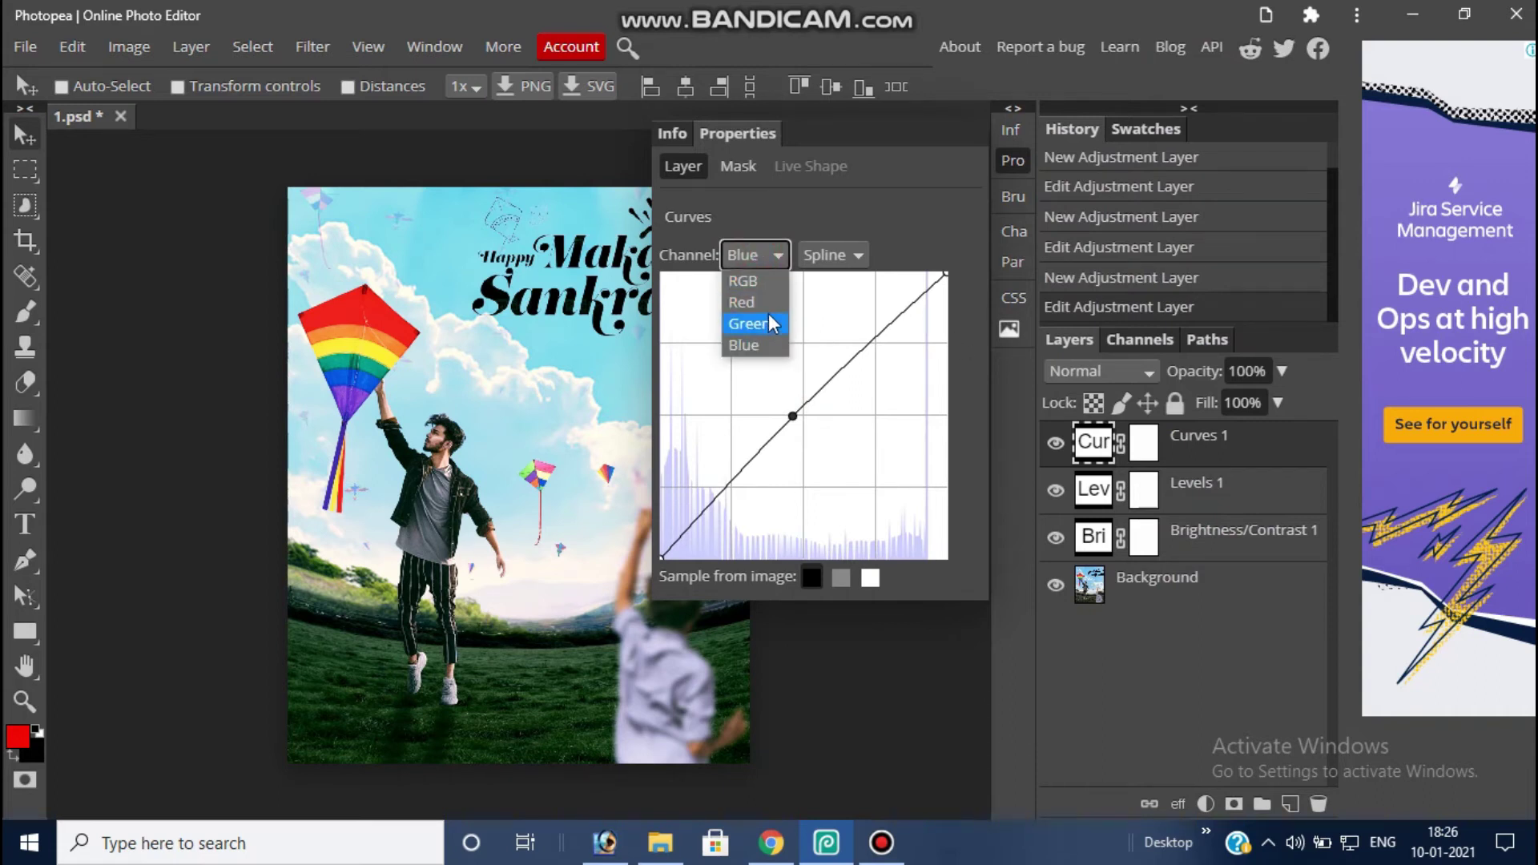
click(753, 324)
click(795, 408)
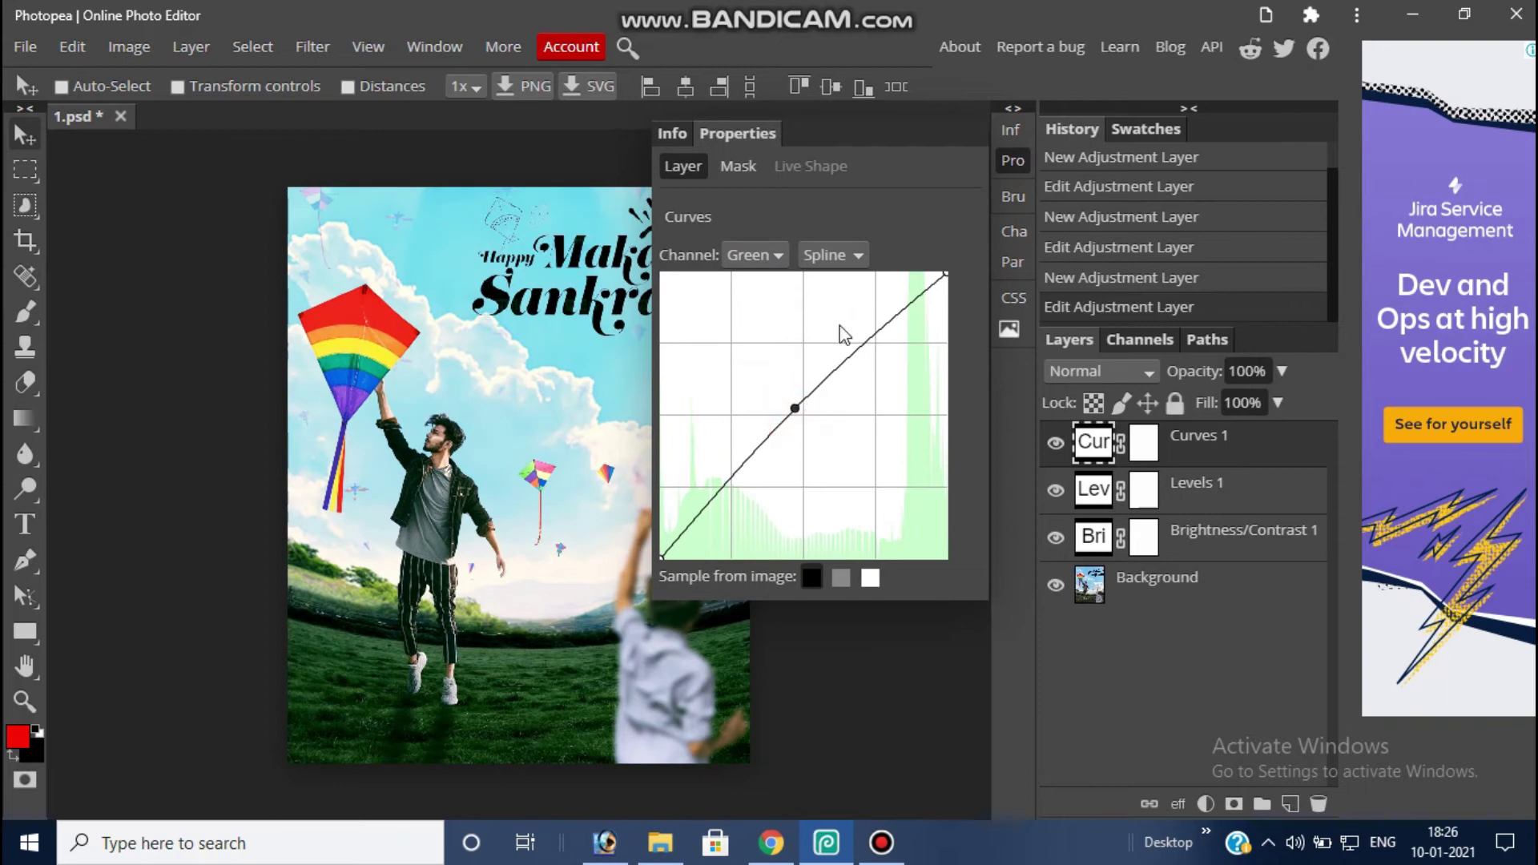
click(1015, 160)
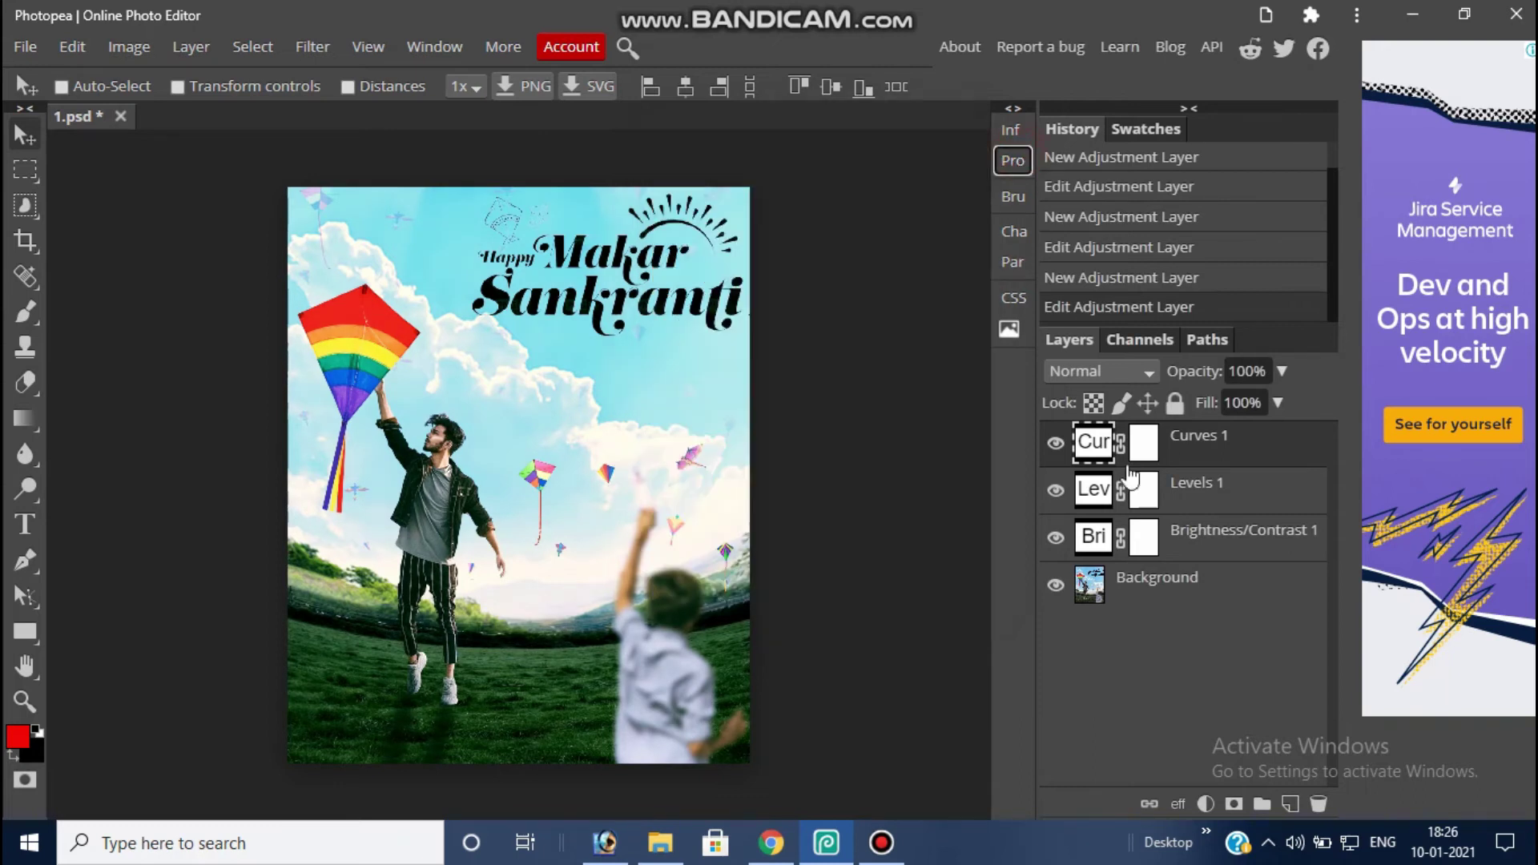
Step: Add a Vibrance adjustment layer with vibrance 22 and saturation 19
click(1205, 803)
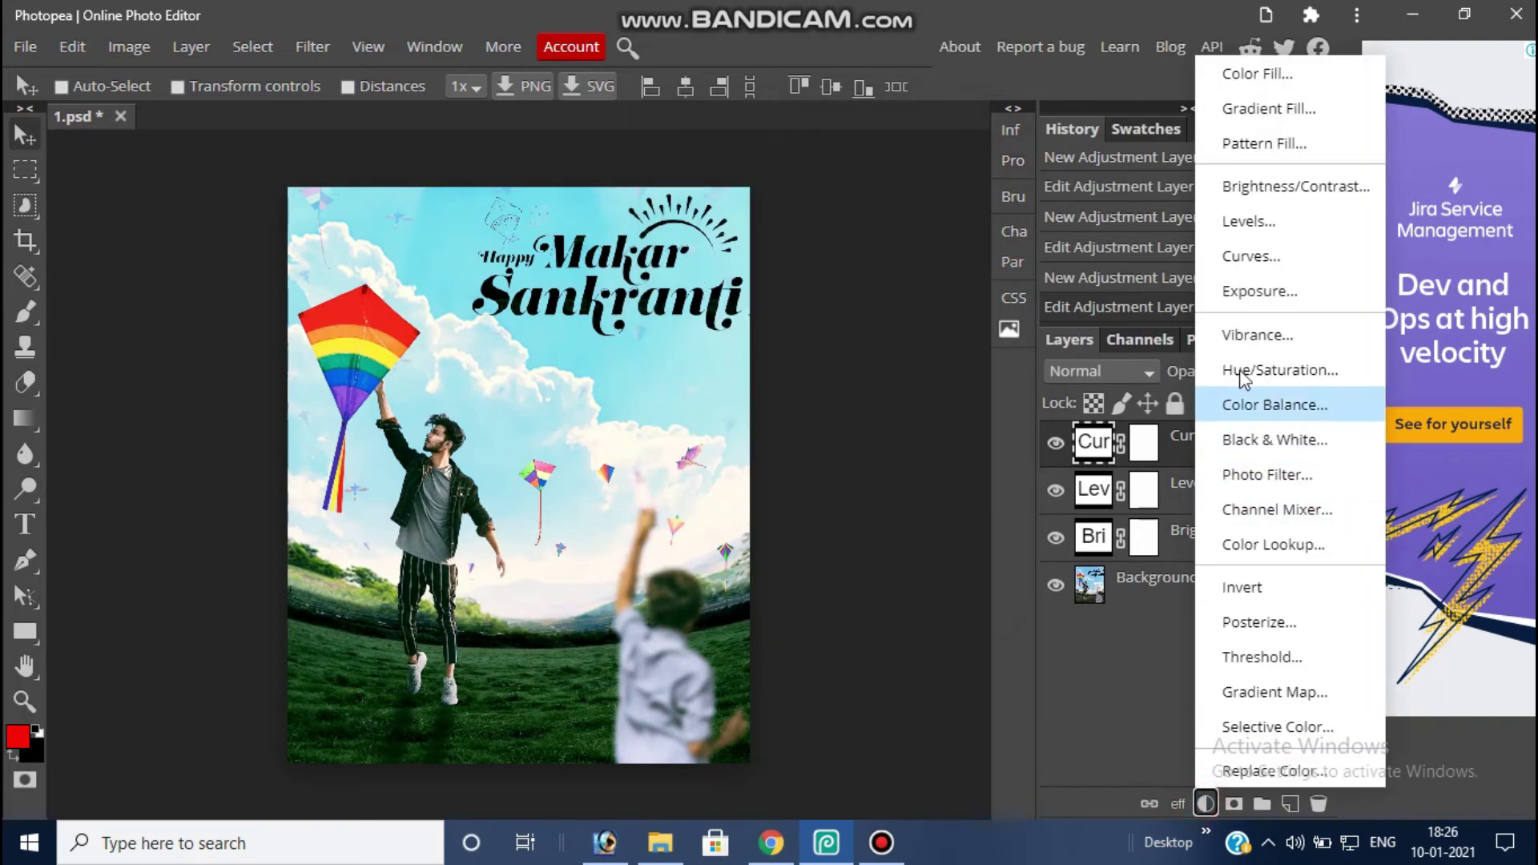
click(1282, 334)
drag(830, 286, 845, 295)
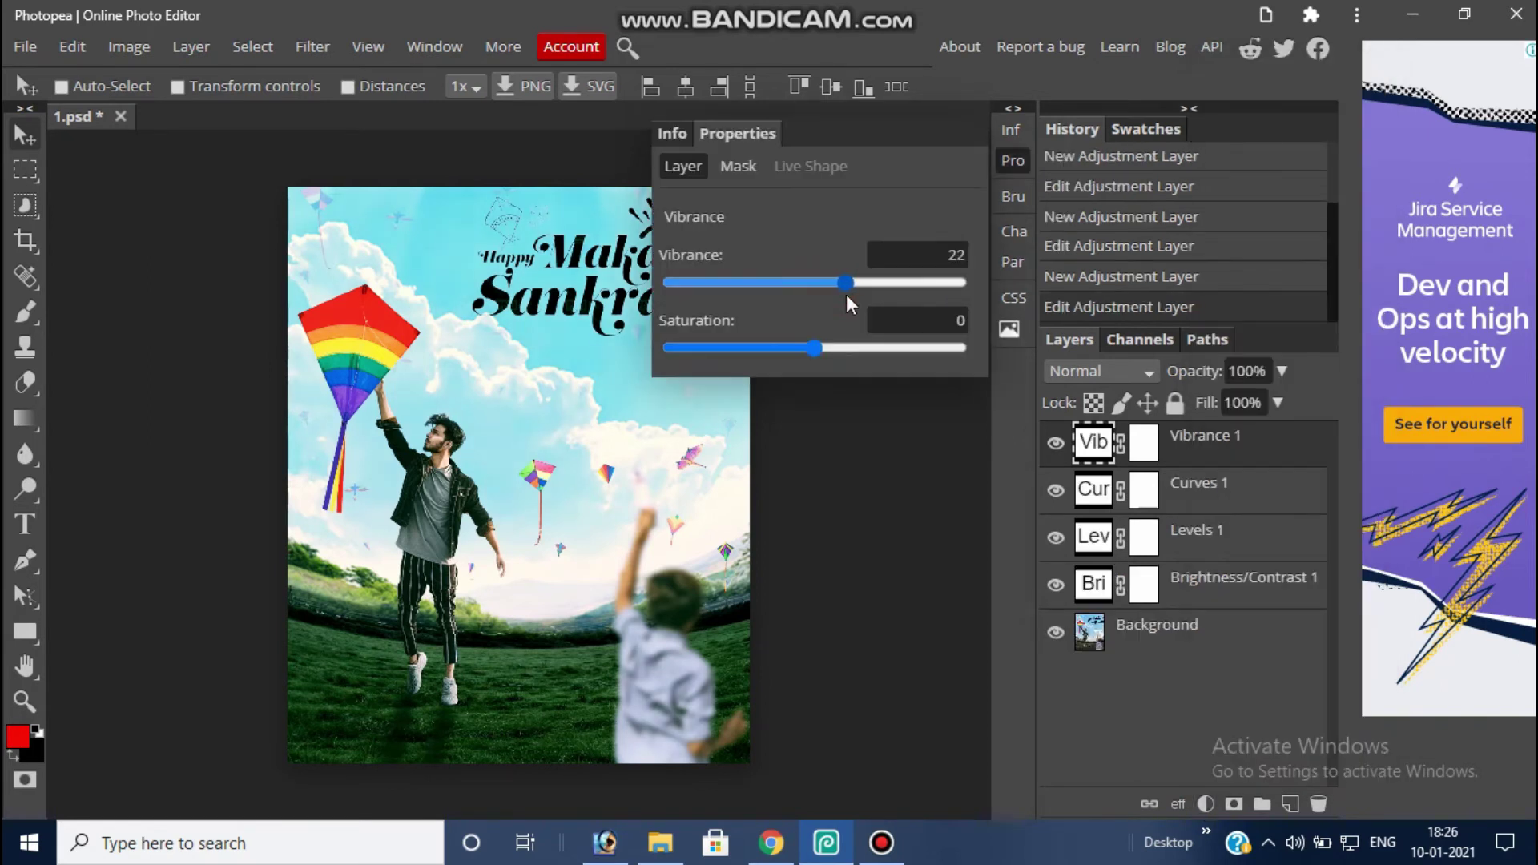
drag(833, 348, 842, 348)
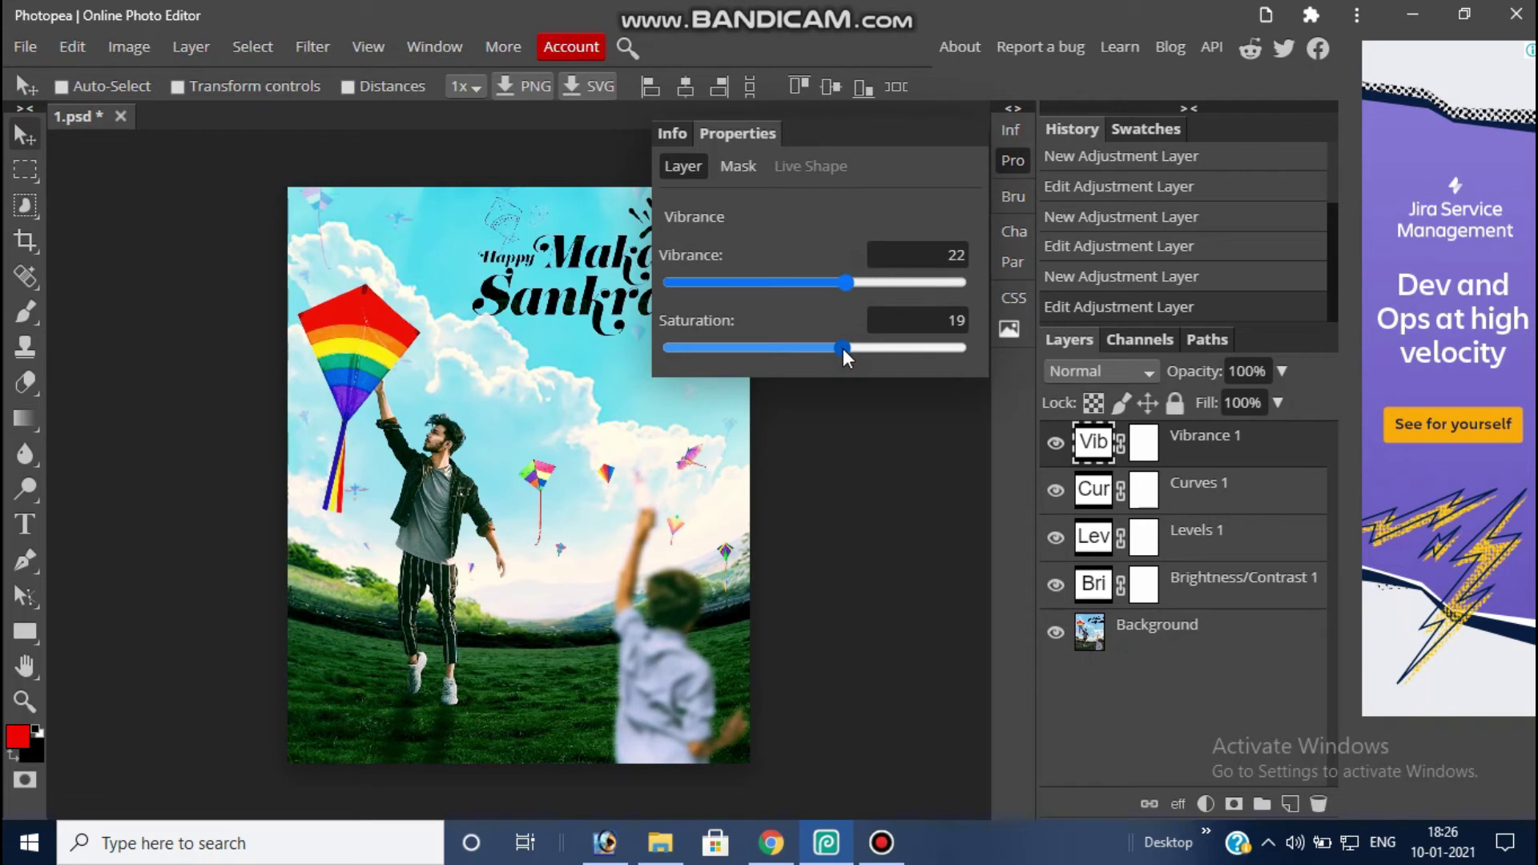
click(1014, 161)
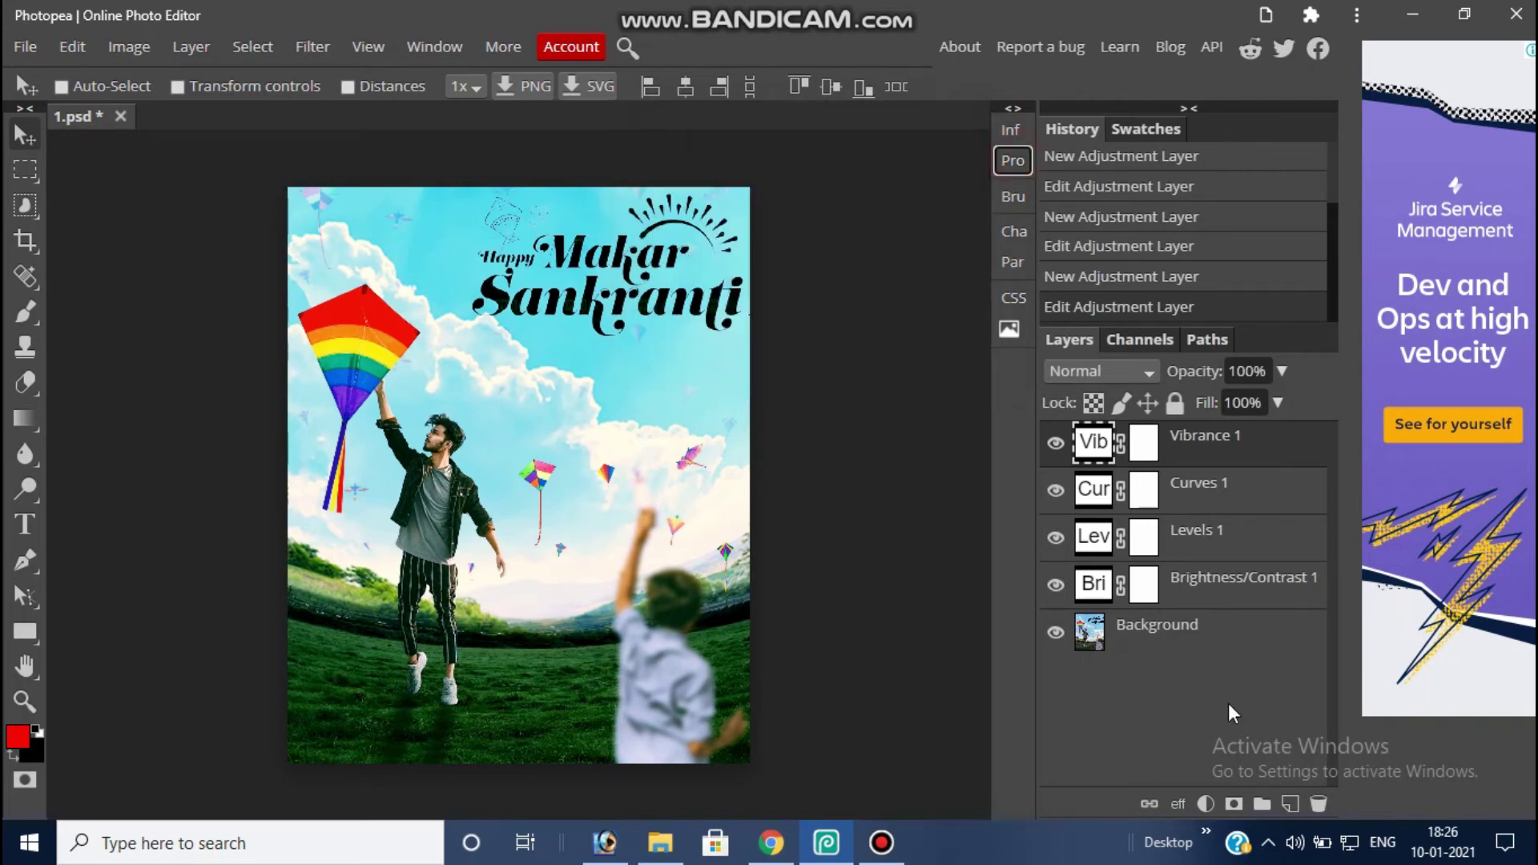
Step: Add a Hue/Saturation adjustment layer and set the Cyan range to hue 27, saturation 22 and lightness 1
click(1207, 802)
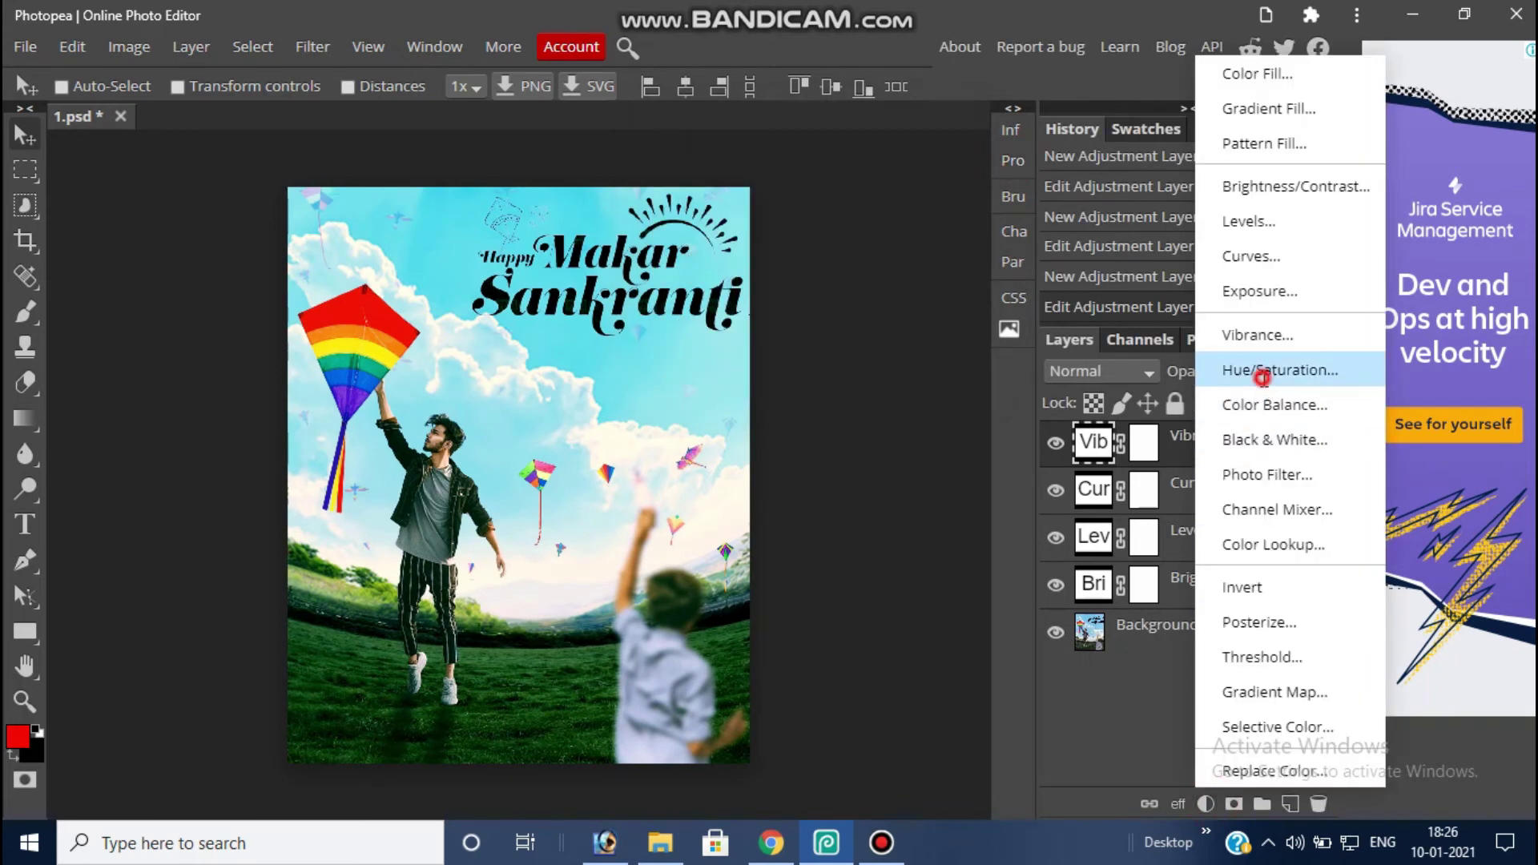
click(1263, 366)
click(751, 254)
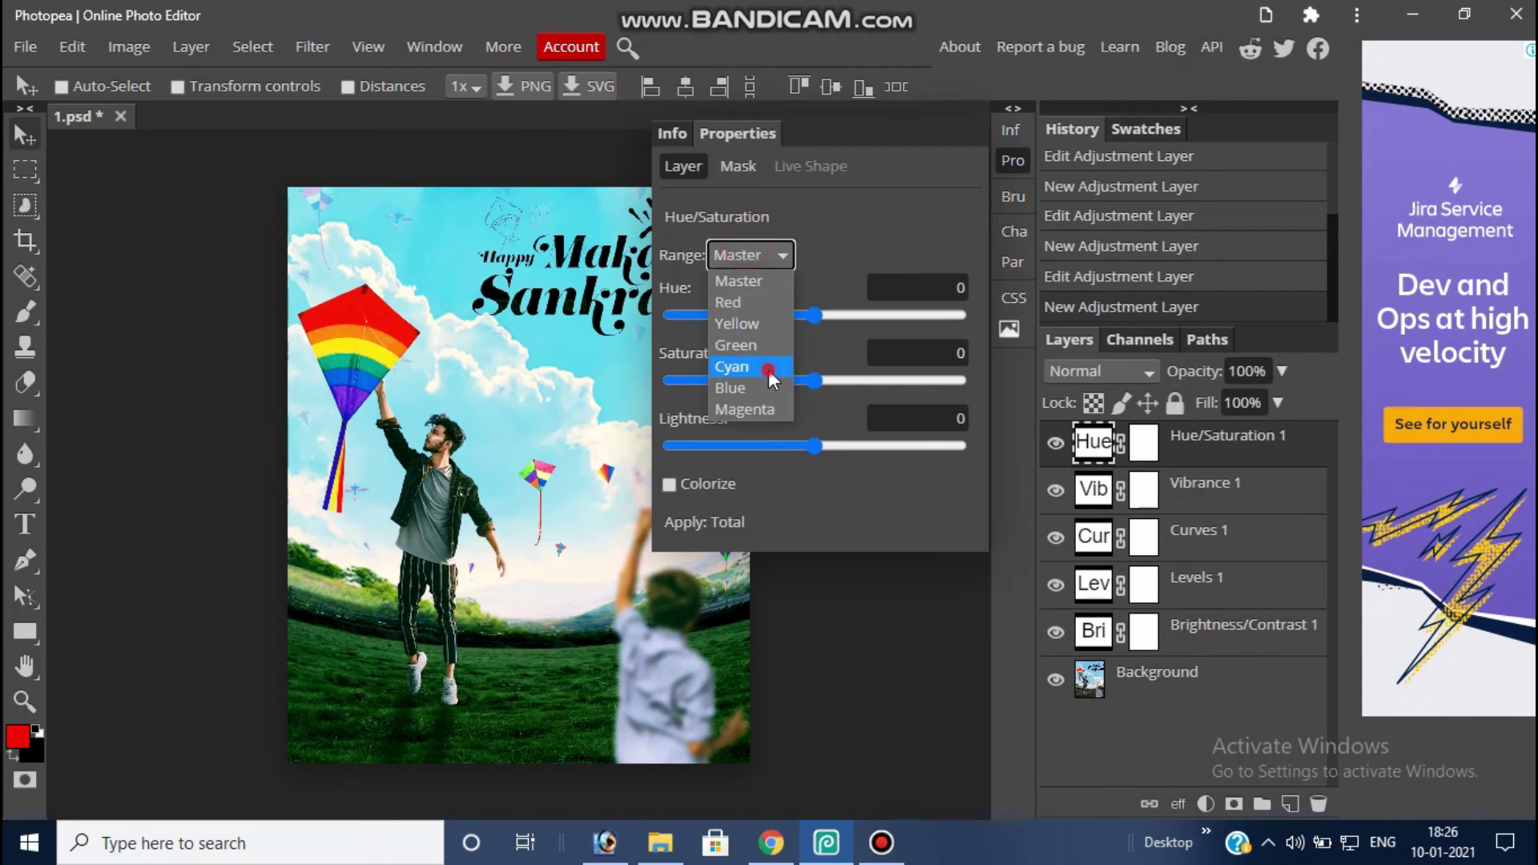
click(767, 368)
mouse_move(812, 316)
mouse_down()
mouse_move(850, 318)
mouse_move(835, 321)
mouse_up()
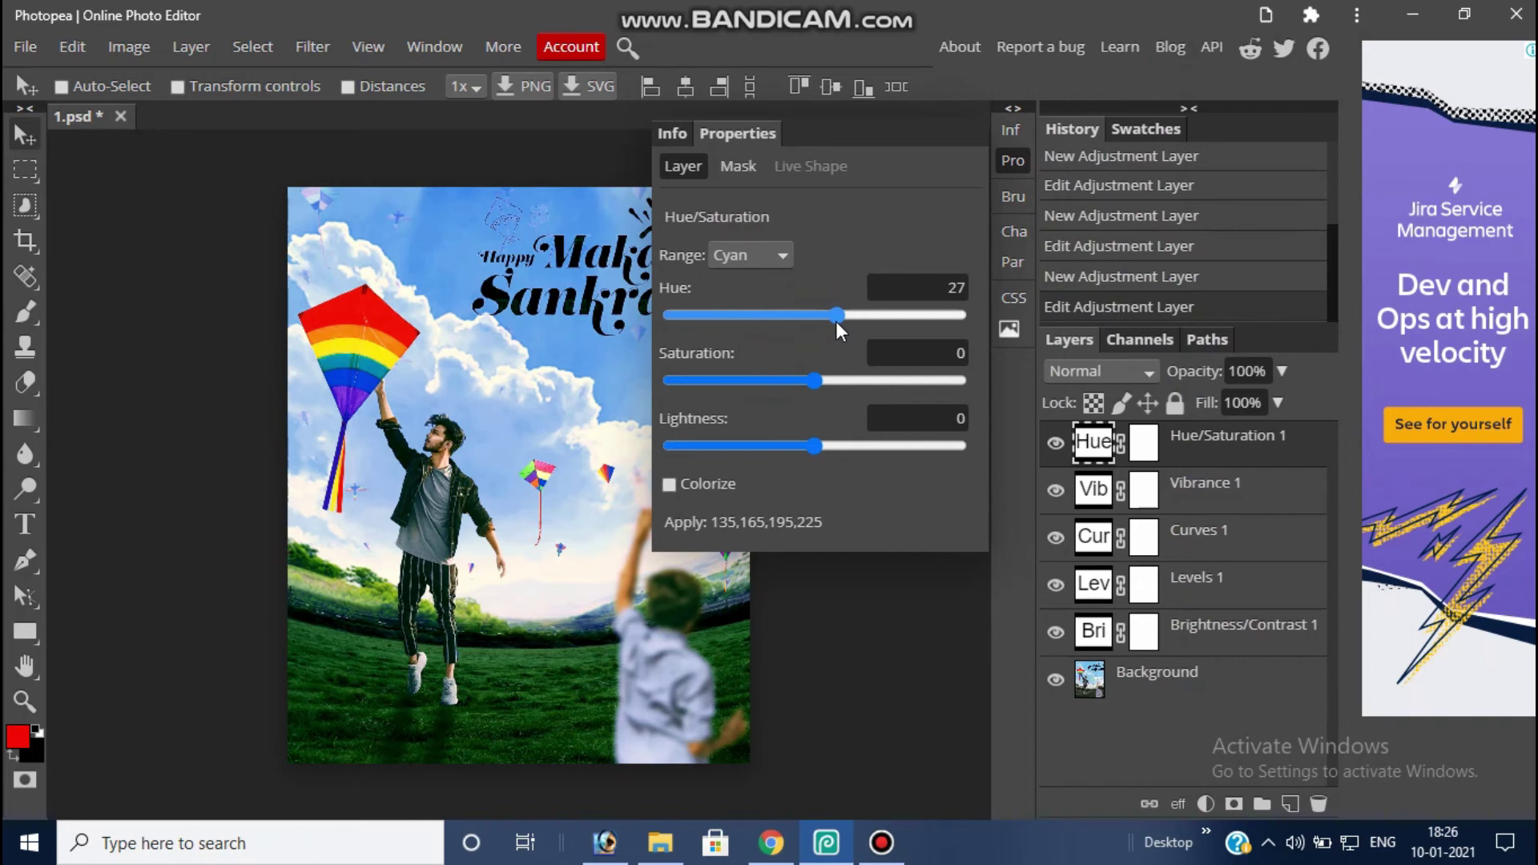
drag(813, 380, 845, 382)
mouse_move(815, 446)
mouse_down()
mouse_move(859, 446)
mouse_move(818, 451)
mouse_up()
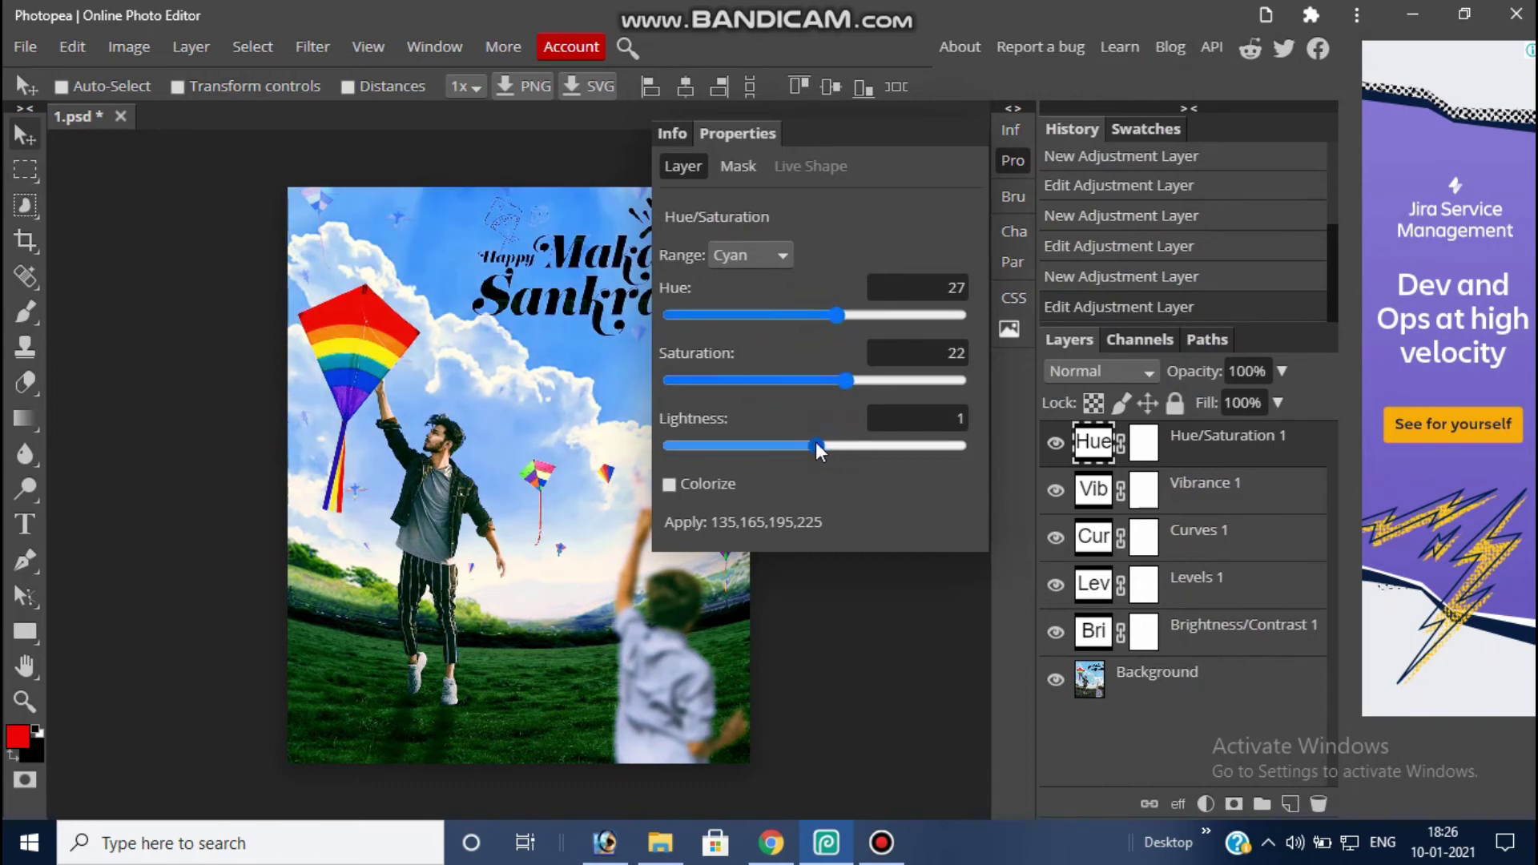
Step: Set the Green range of the Hue/Saturation adjustment to hue -27, saturation 17 and lightness 5
click(756, 256)
click(764, 341)
mouse_move(813, 315)
mouse_down()
mouse_move(828, 316)
mouse_move(793, 310)
mouse_up()
drag(814, 381, 840, 382)
mouse_move(814, 445)
mouse_down()
mouse_move(854, 457)
mouse_move(785, 441)
mouse_move(822, 445)
mouse_up()
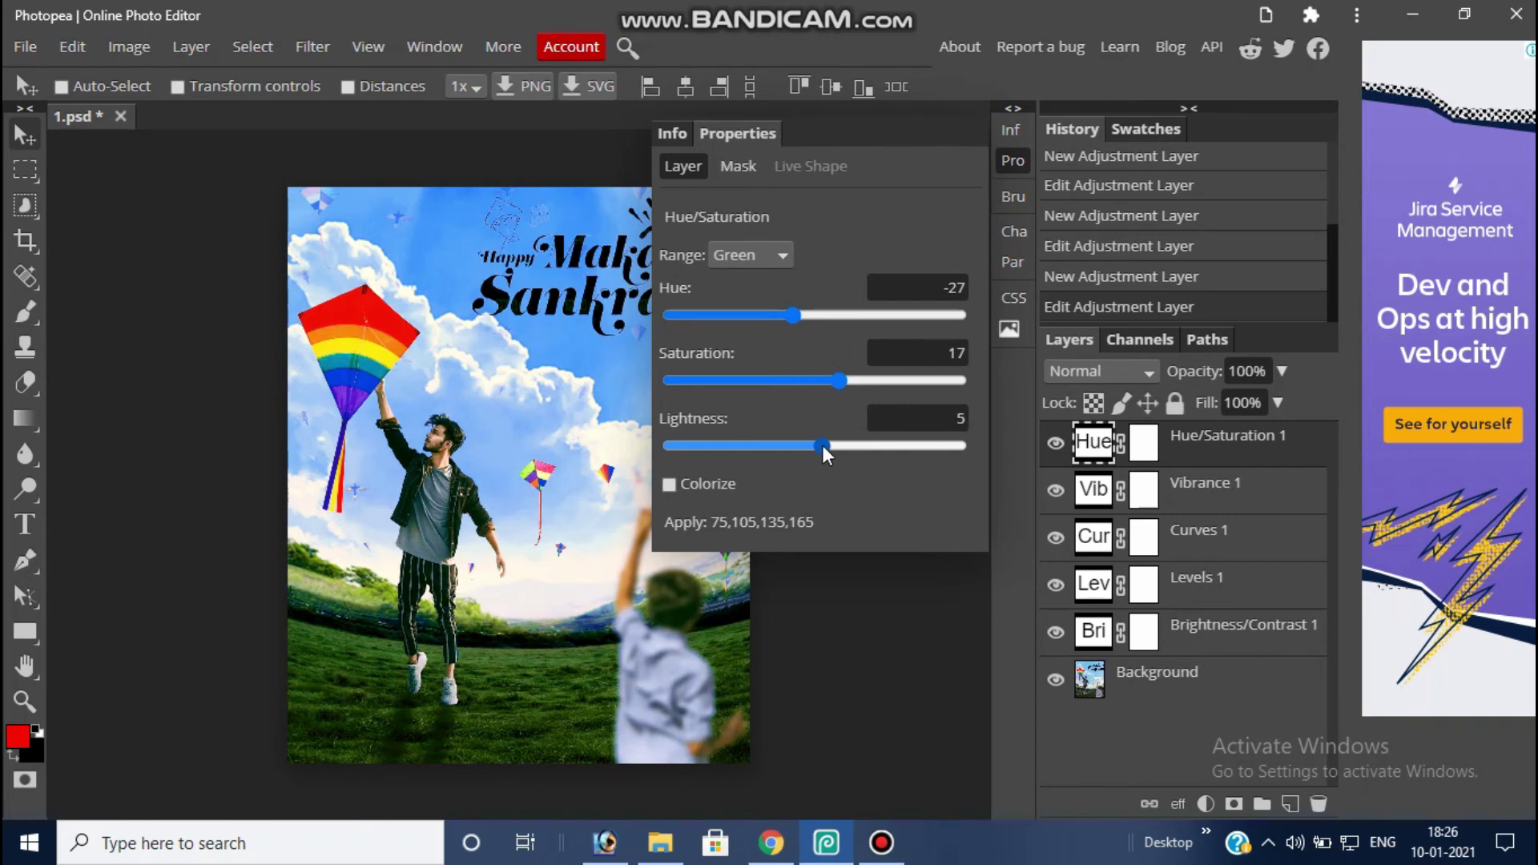
Step: Set the Blue range of the Hue/Saturation adjustment to hue 31 and saturation 18
click(775, 255)
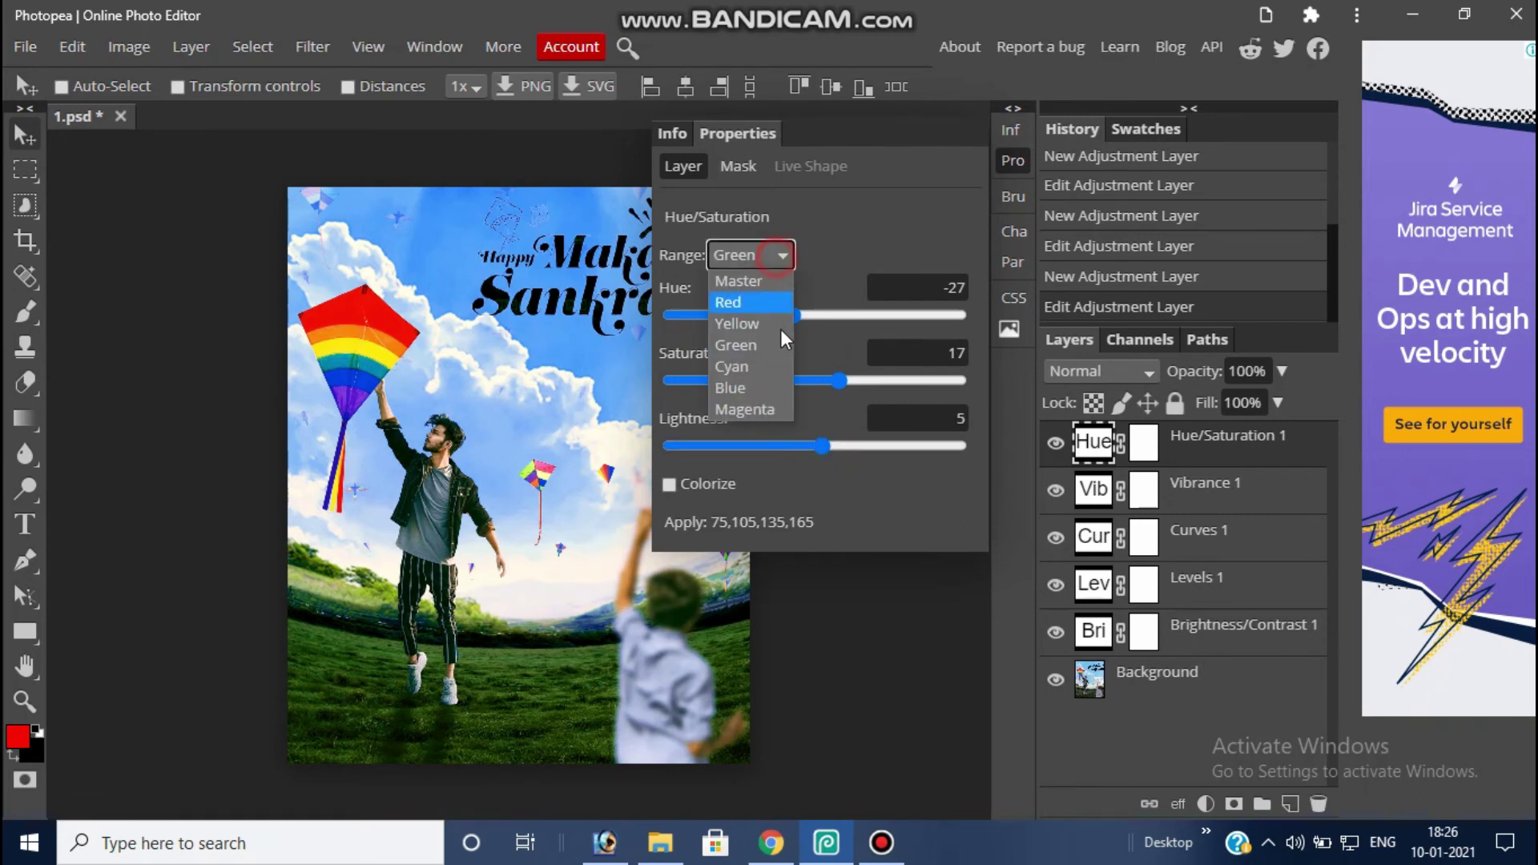
click(772, 387)
drag(815, 313, 839, 315)
drag(839, 373, 841, 375)
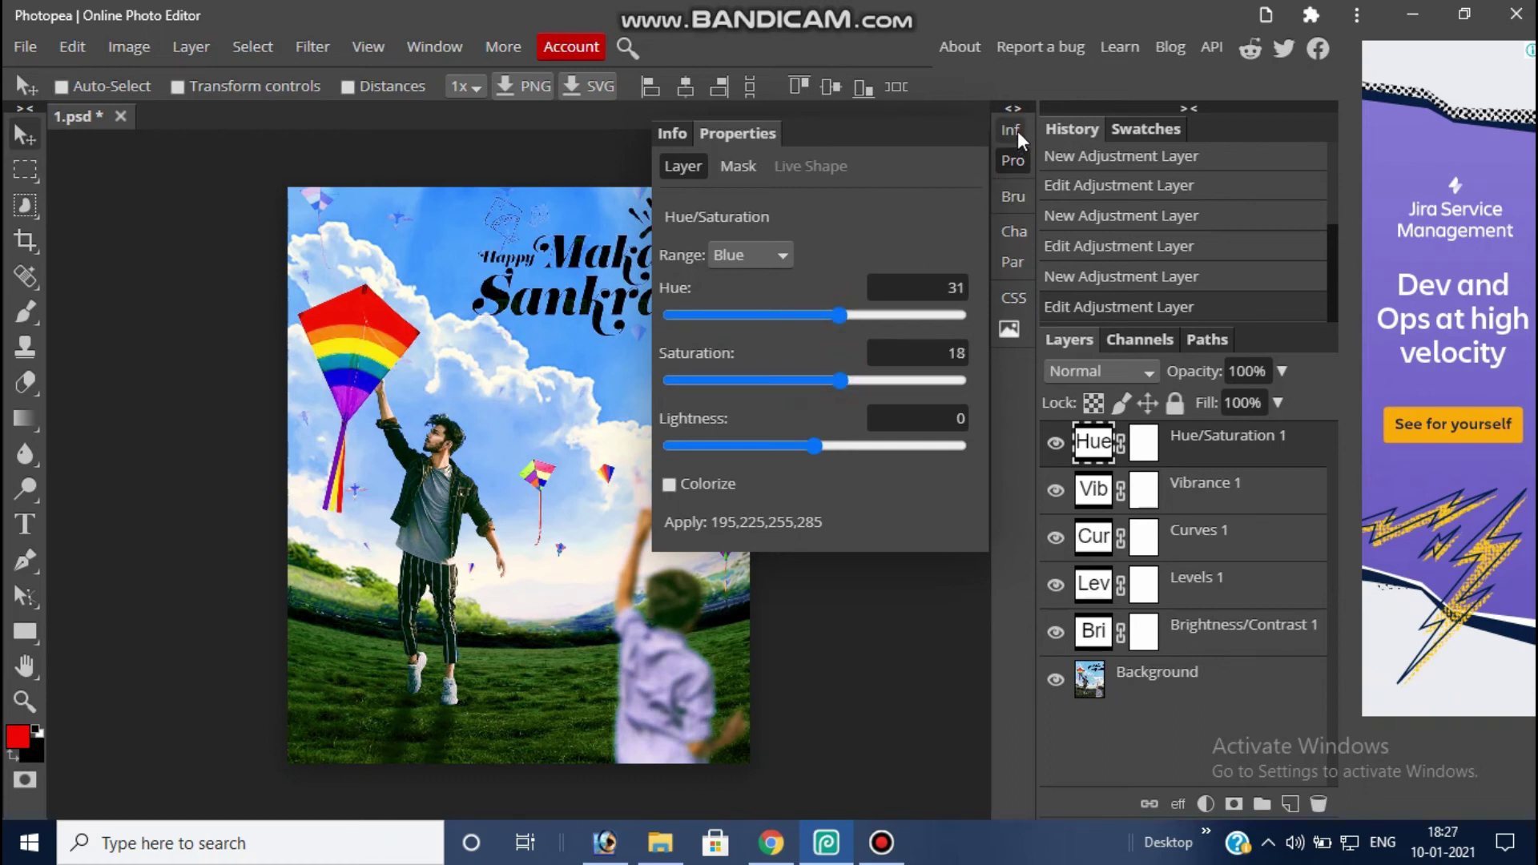
click(1014, 160)
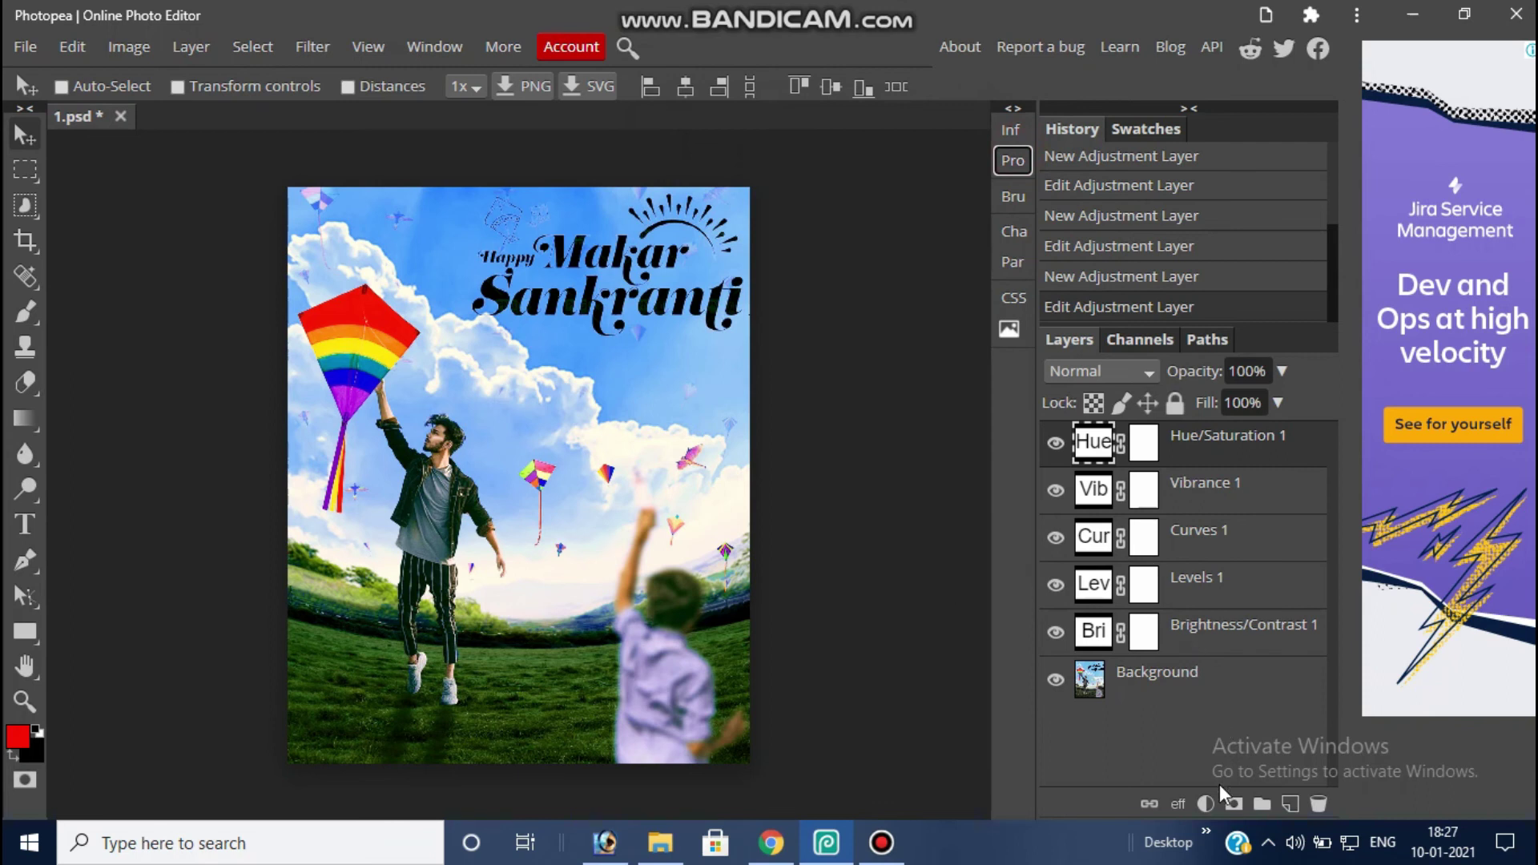
Step: Add a Color Balance adjustment layer and set the Highlights to red 11 and green 14
click(1206, 804)
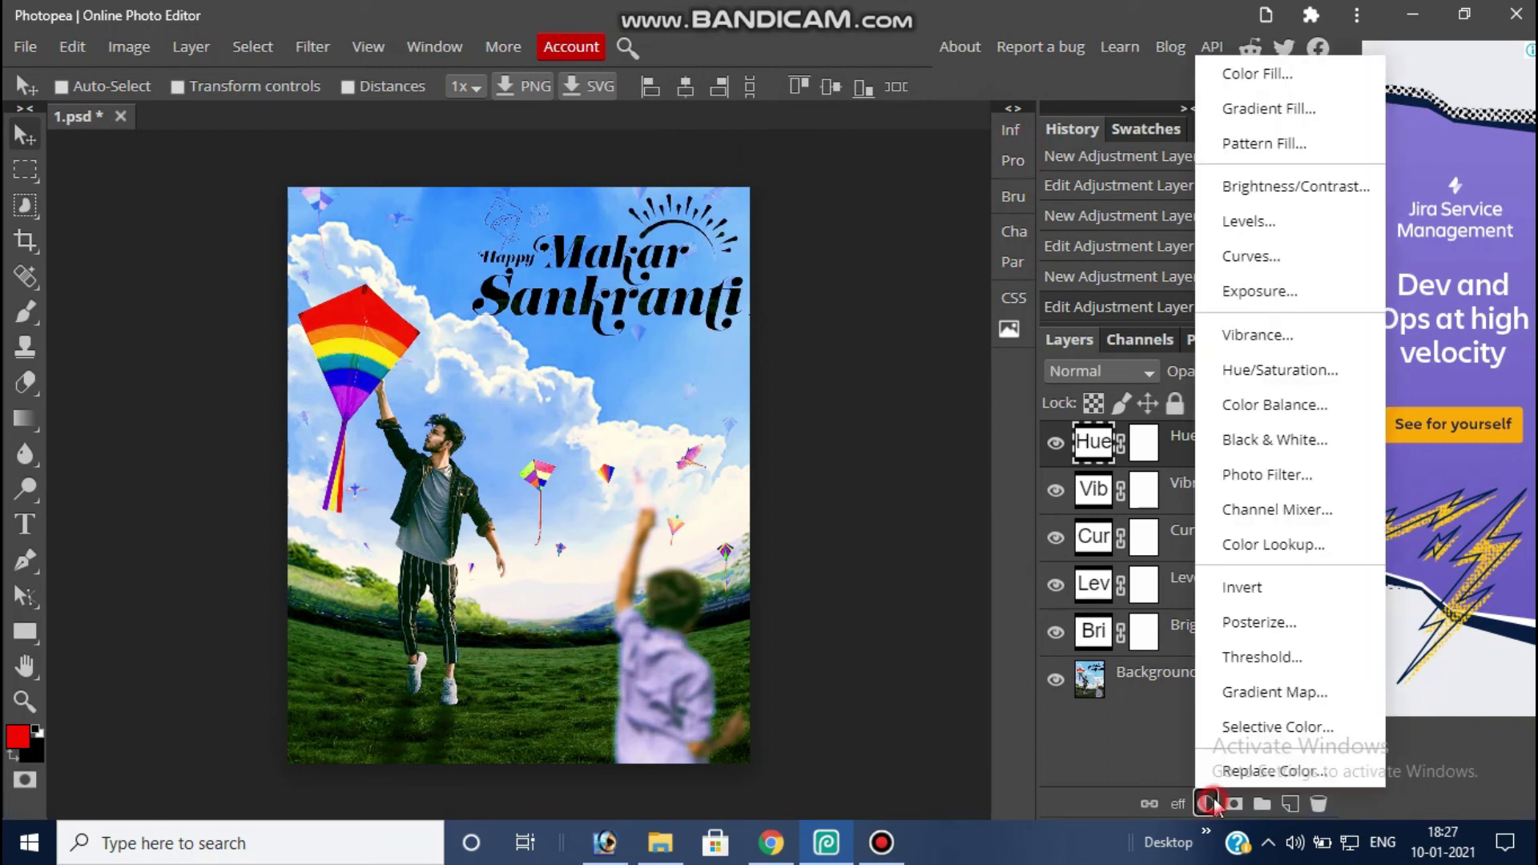
click(1305, 410)
click(772, 268)
click(777, 321)
drag(822, 316, 832, 314)
click(834, 381)
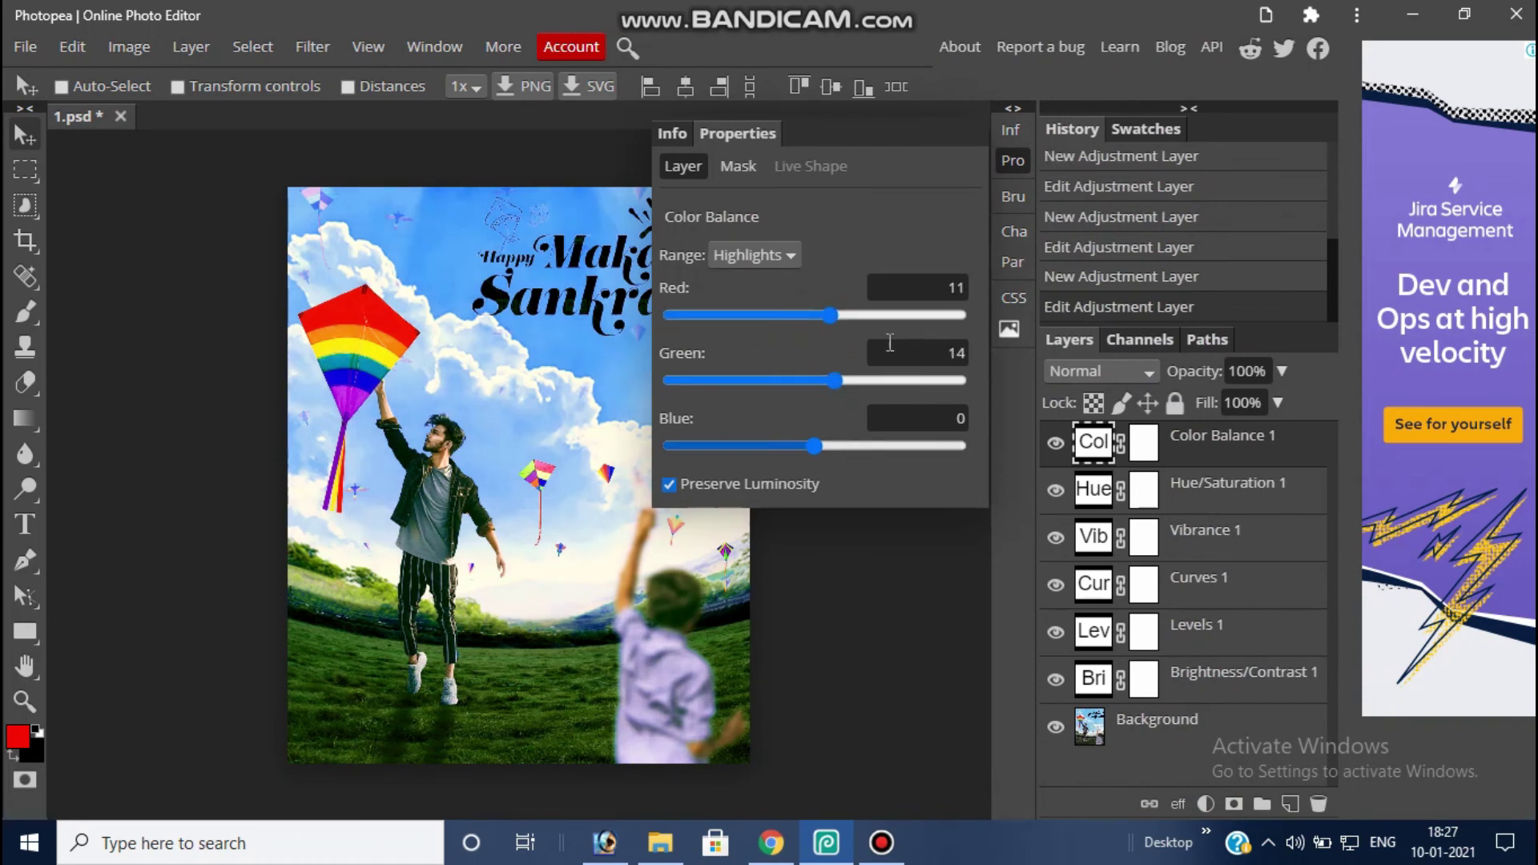
click(1010, 160)
Step: Add a Channel Mixer adjustment layer and set the blue component of its Blue channel to 100%
click(1207, 803)
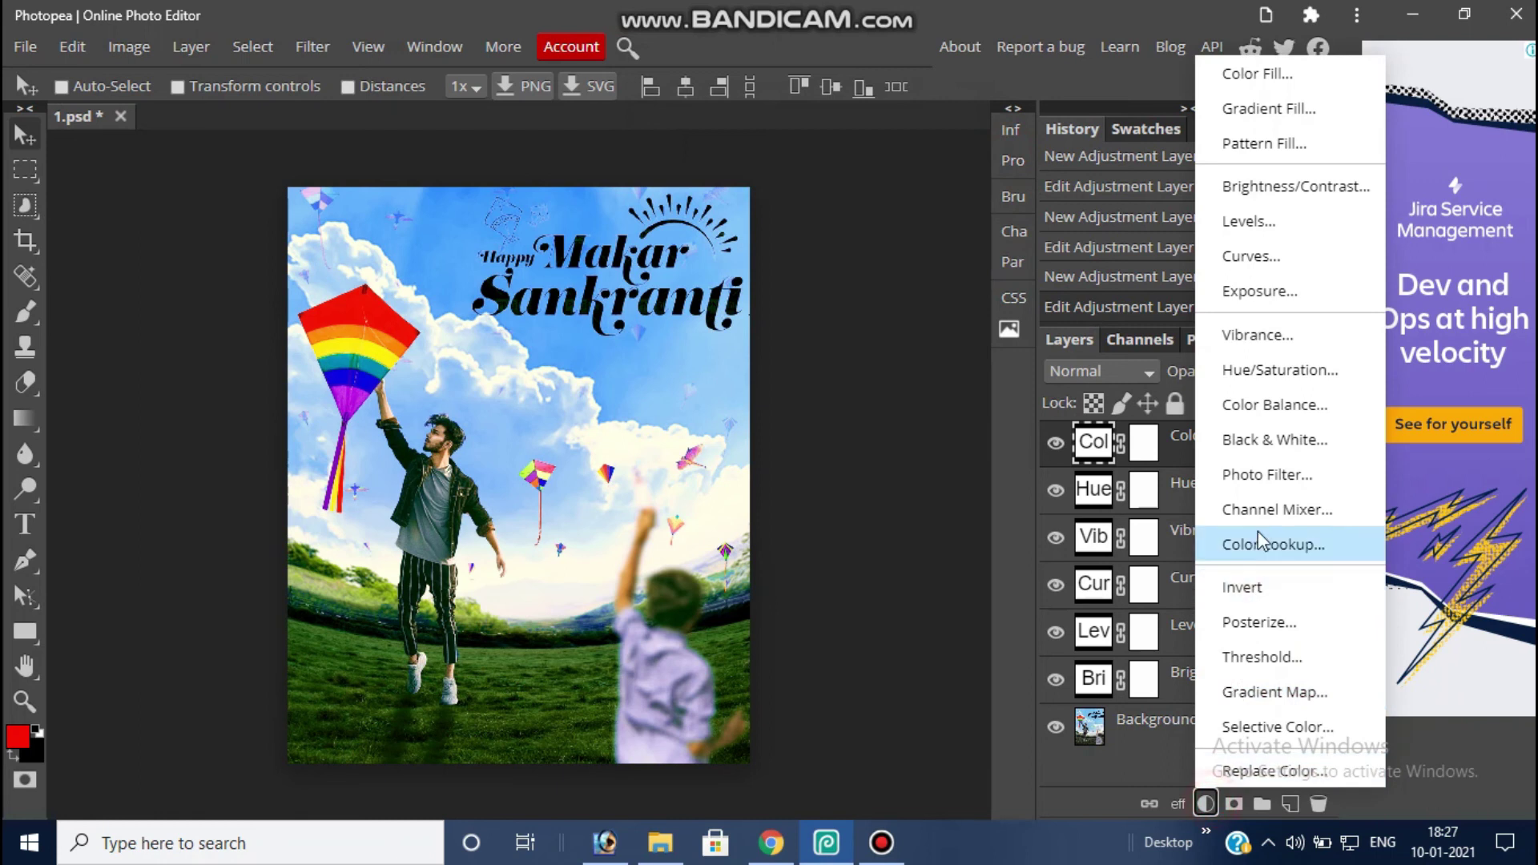
click(1231, 525)
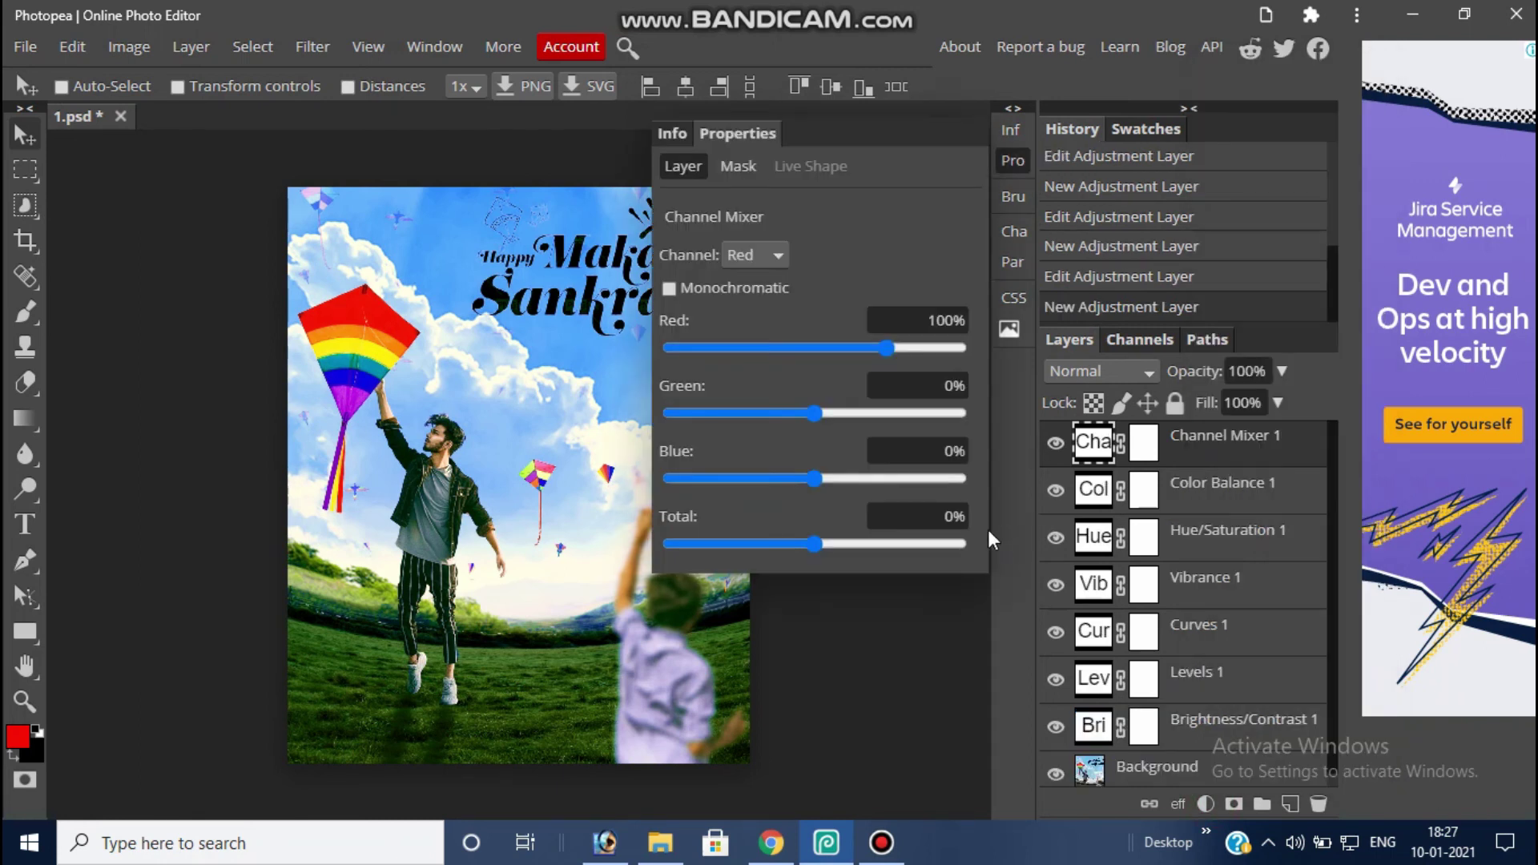
click(766, 261)
click(776, 331)
click(889, 480)
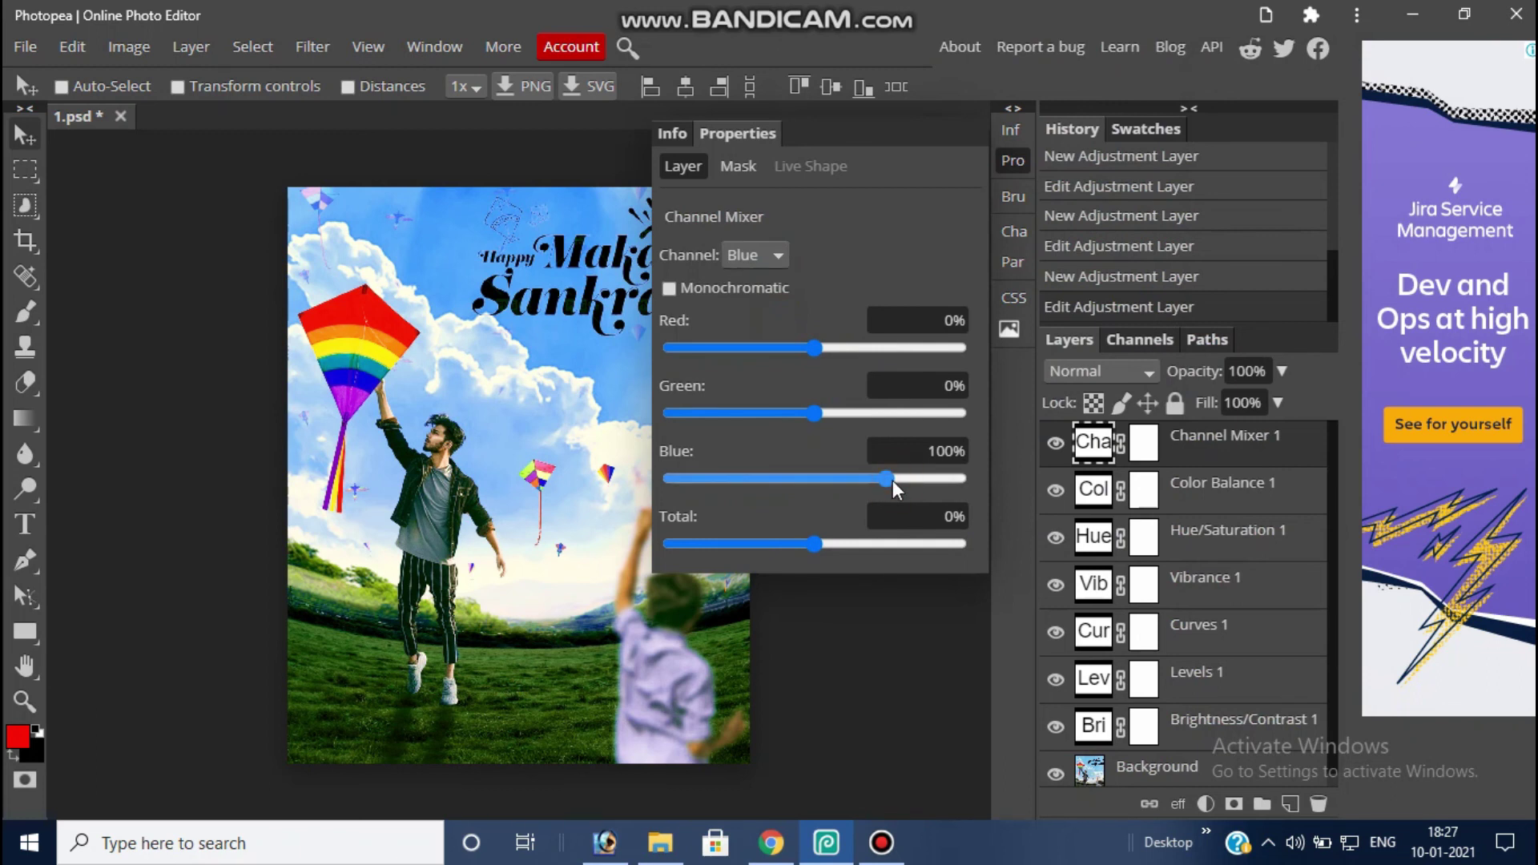
click(1013, 161)
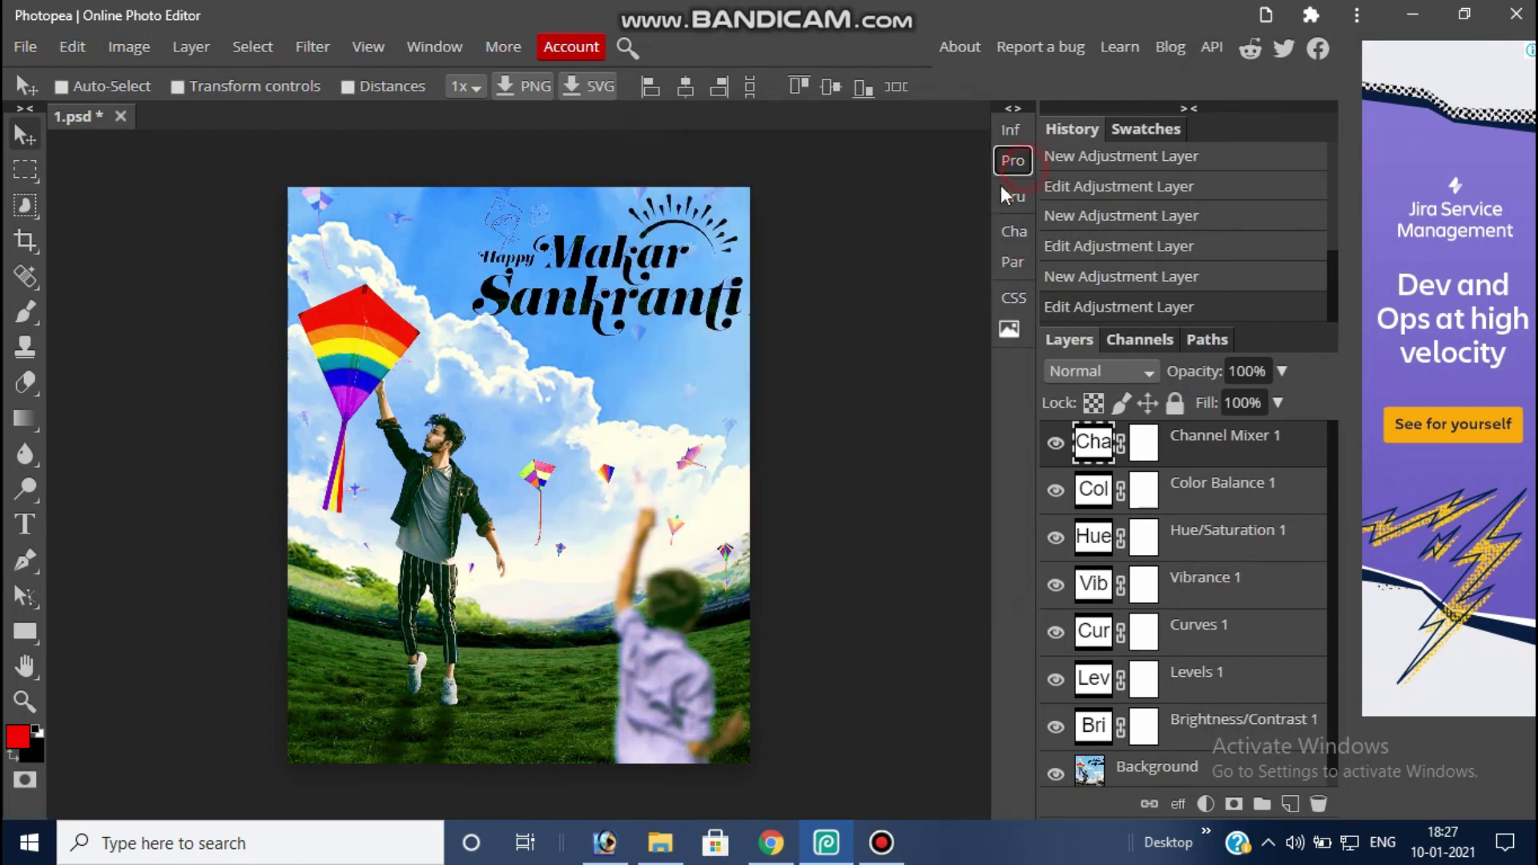
Step: Export the color-graded composite as an image file and view it enlarged in Picasa Photo Viewer
click(36, 48)
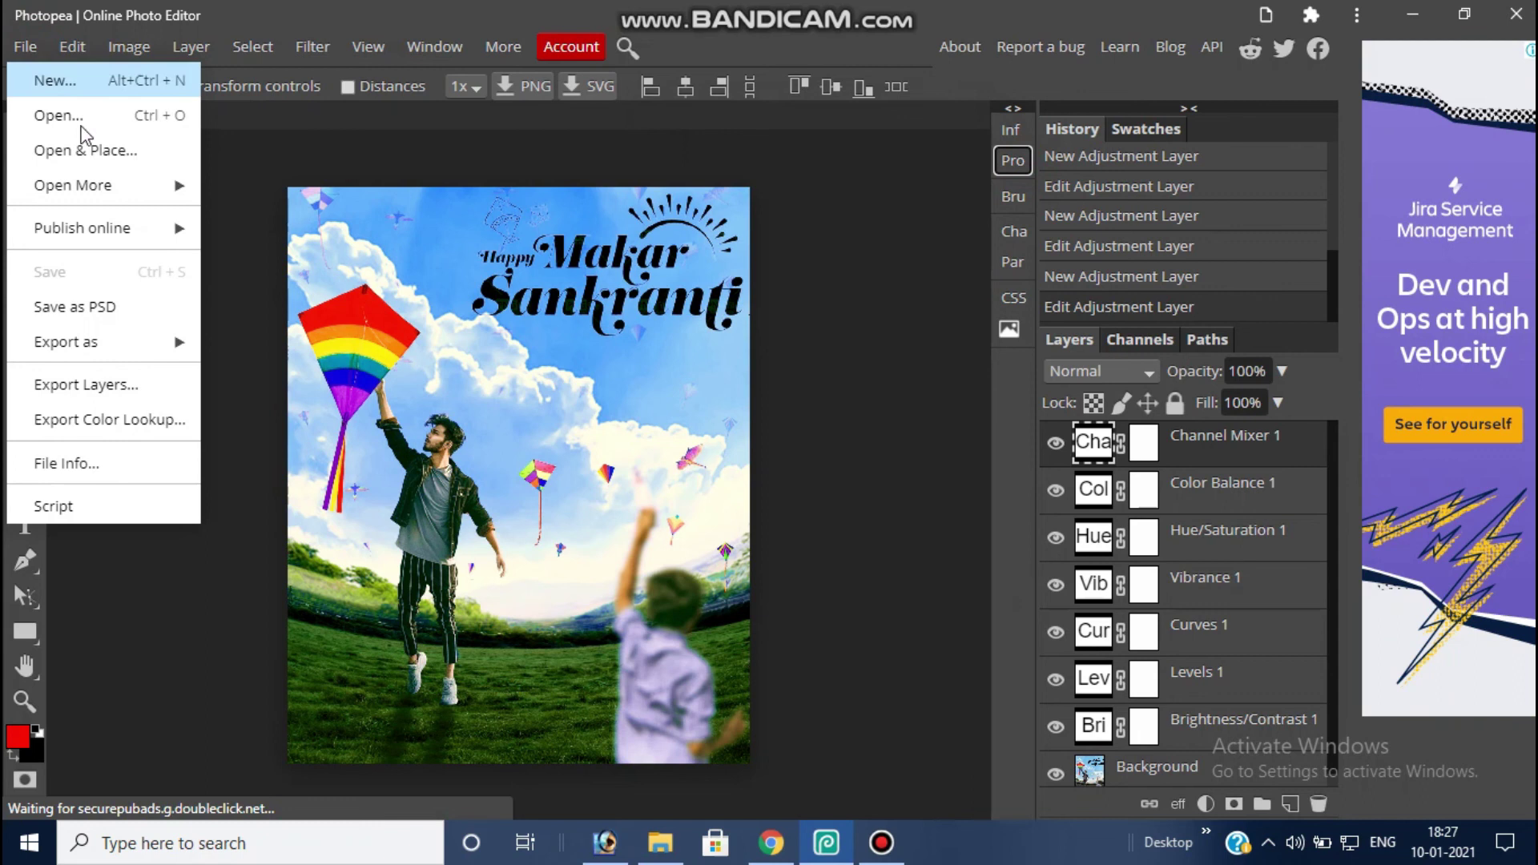
mouse_move(185, 336)
click(240, 376)
drag(925, 297, 1003, 300)
click(925, 382)
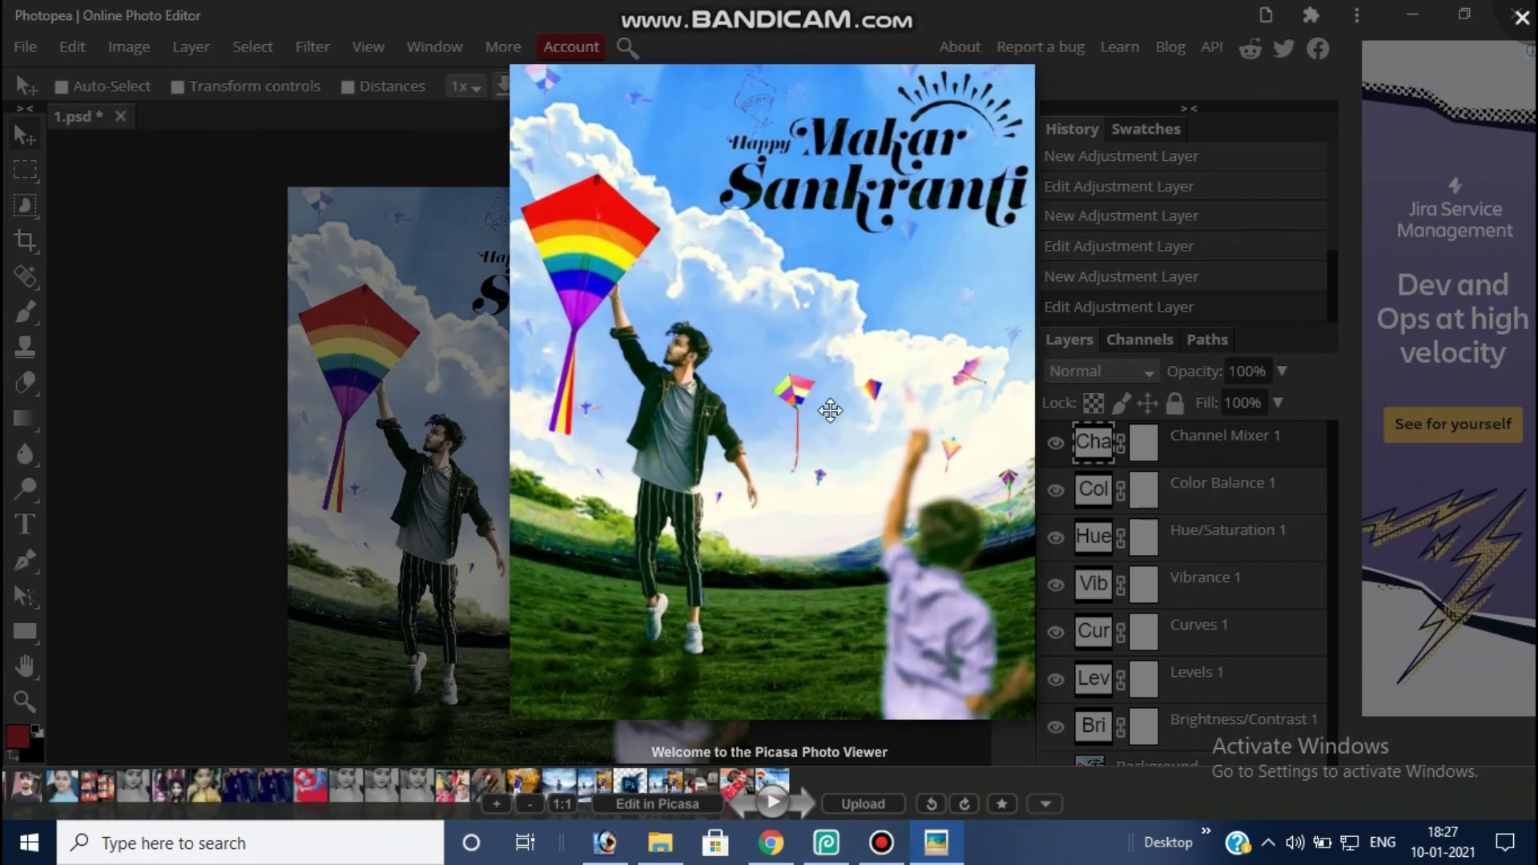
scroll(781, 352, up, 2)
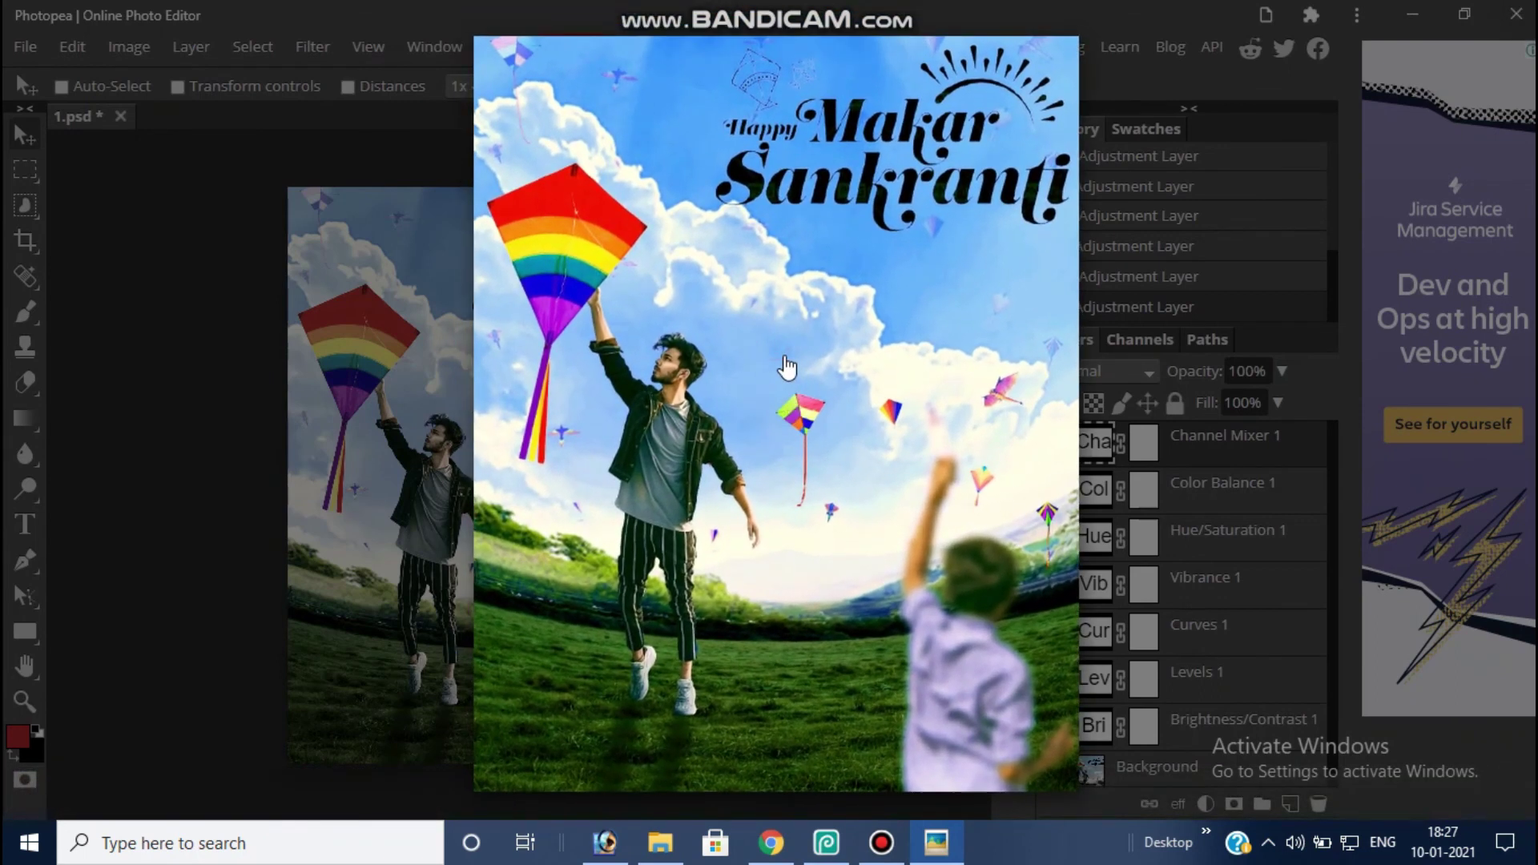
scroll(713, 392, up, 2)
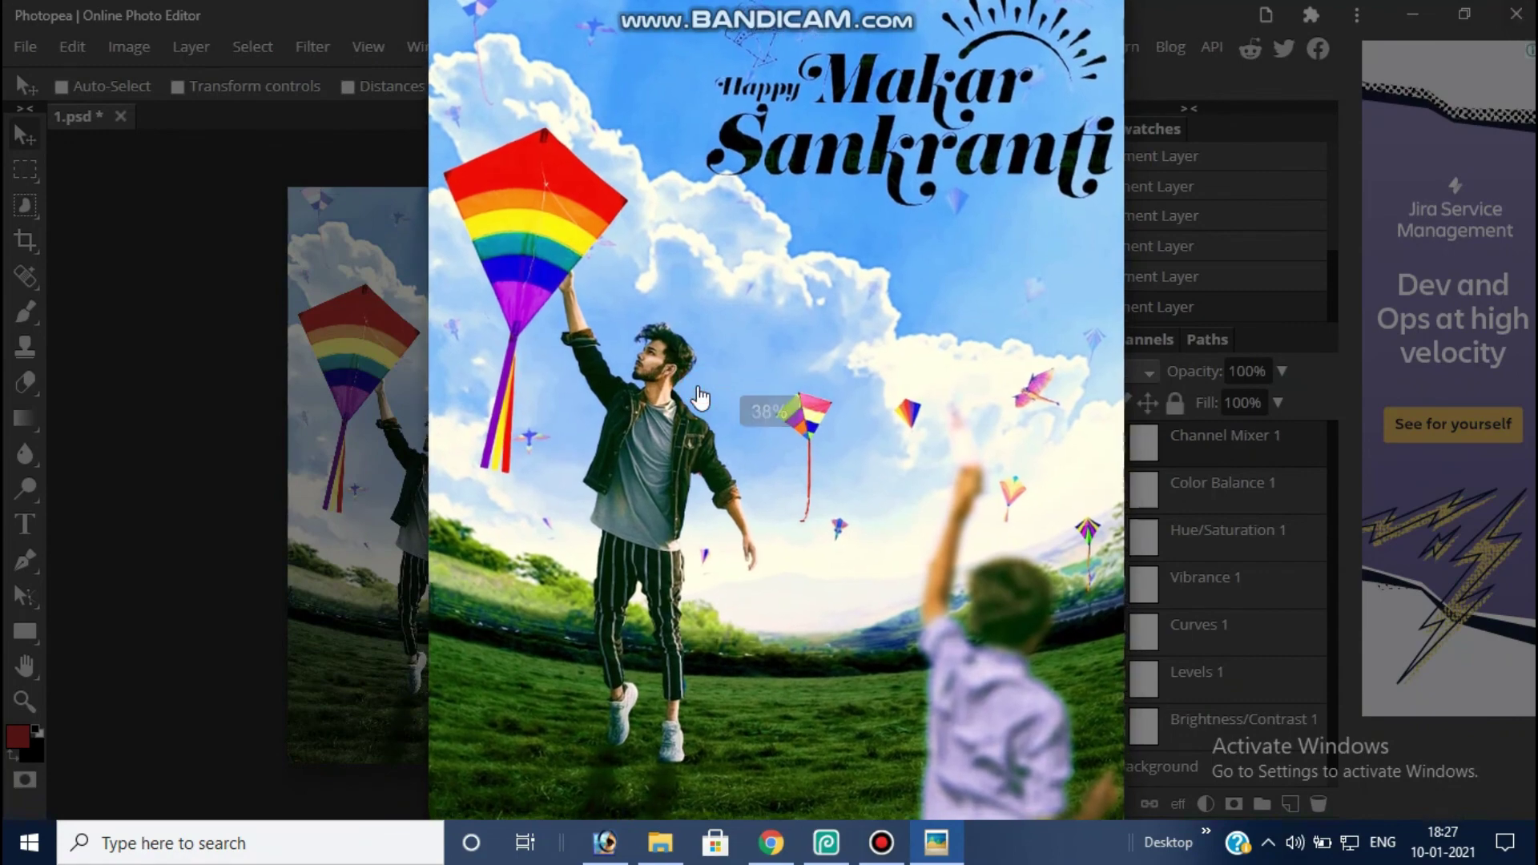